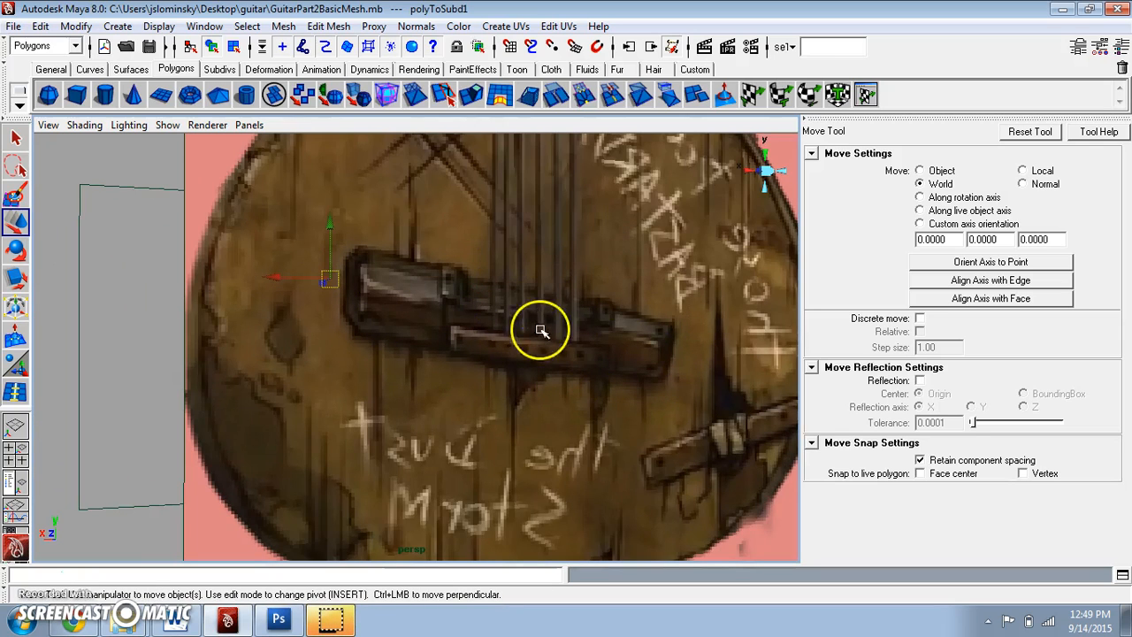
Switch to the front view and turn on X-Ray shading so the guitar reference shows through the body mesh.
scroll(531, 383, "down", 4)
left_click_drag(529, 382, 606, 400, "alt")
key("space")
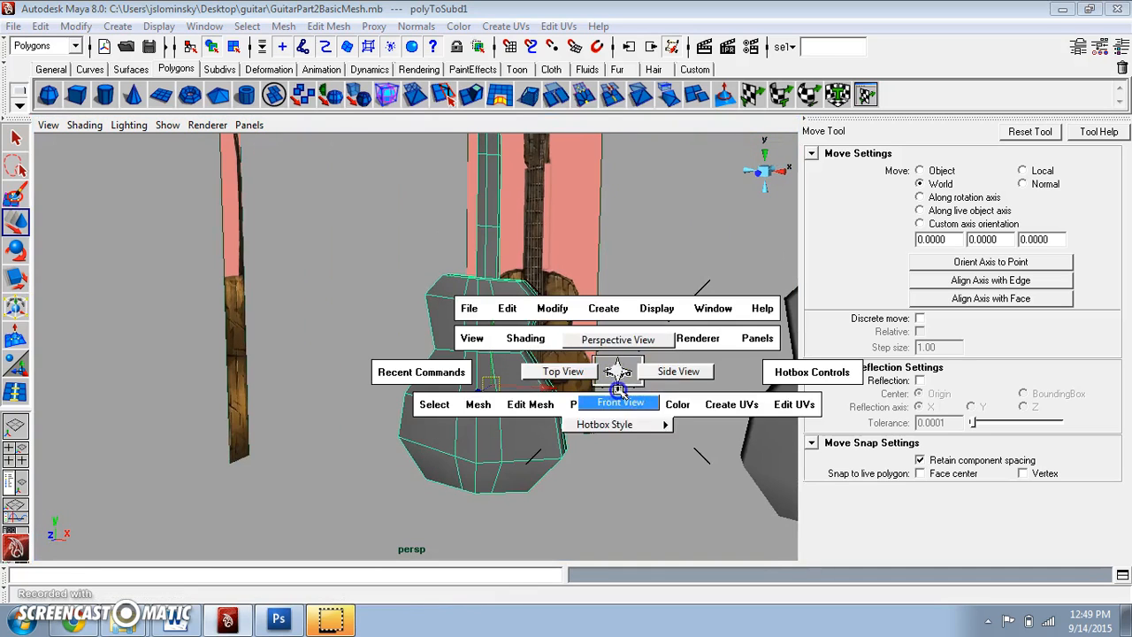
scroll(571, 354, "up", 4)
scroll(535, 380, "down", 1)
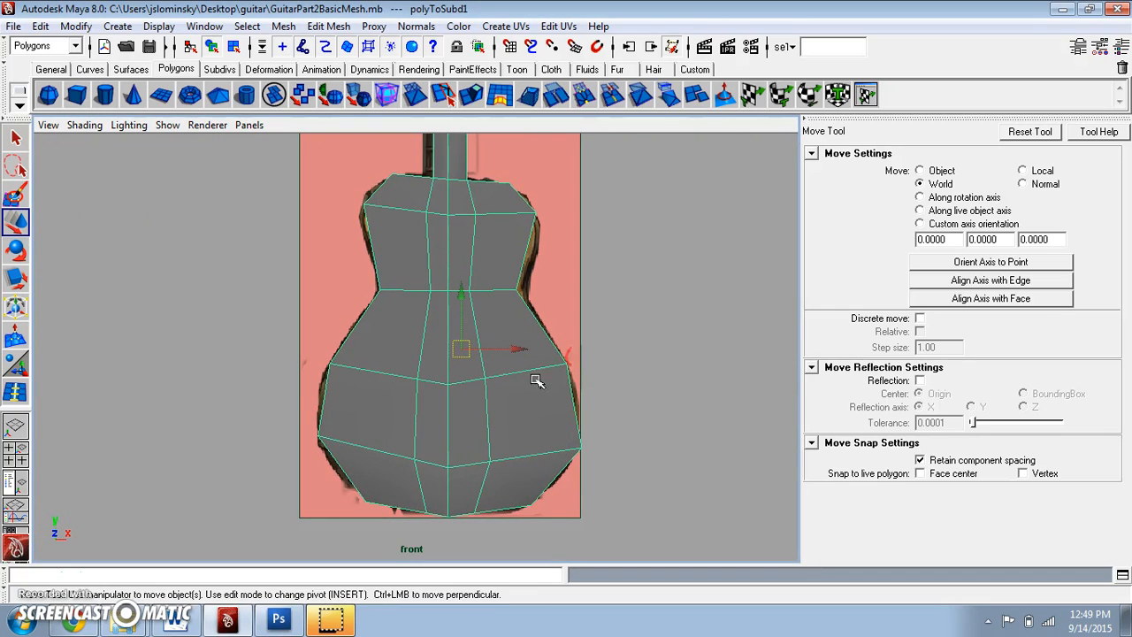
left_click(84, 125)
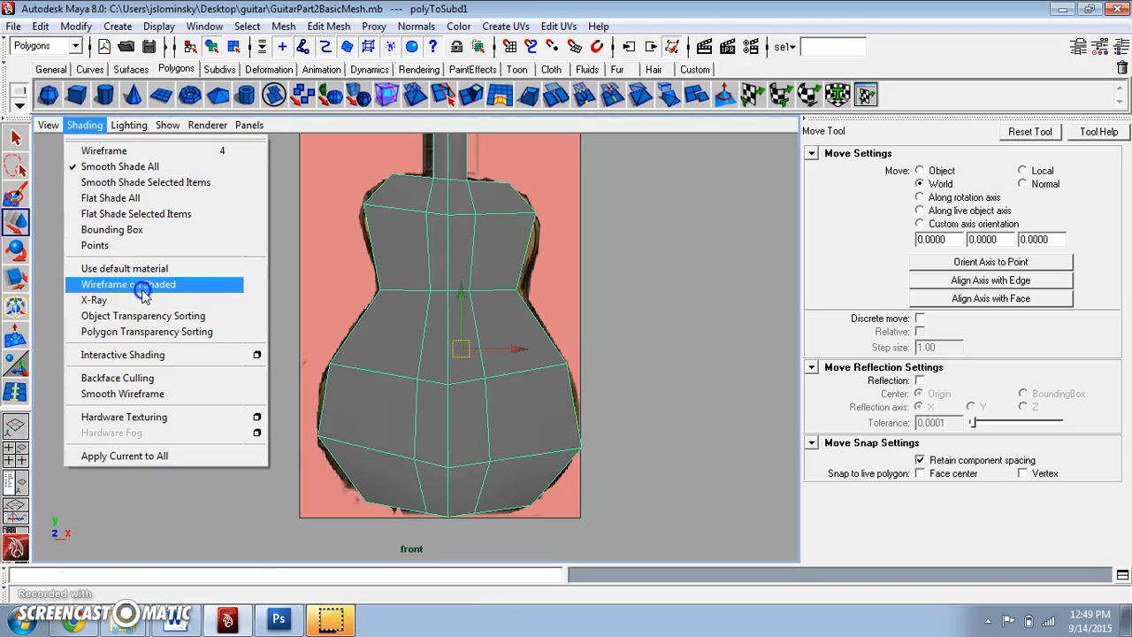
left_click(247, 299)
Insert two horizontal edge loops across the guitar's upper body, through the upper and lower halves of the reference sound hole.
scroll(366, 298, "up", 4)
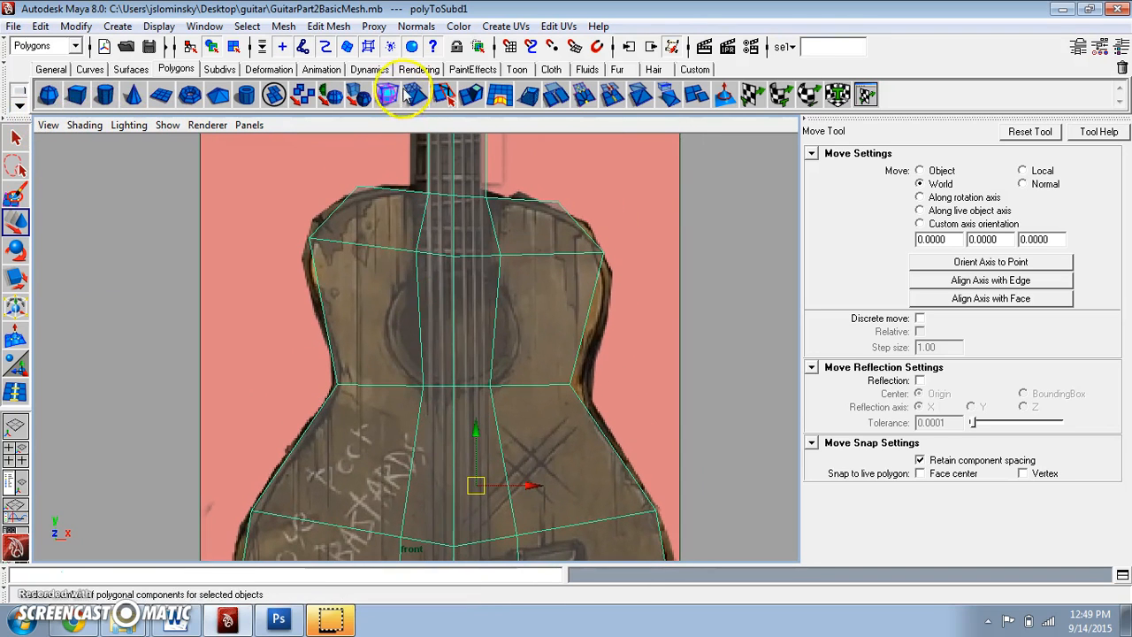
left_click(328, 26)
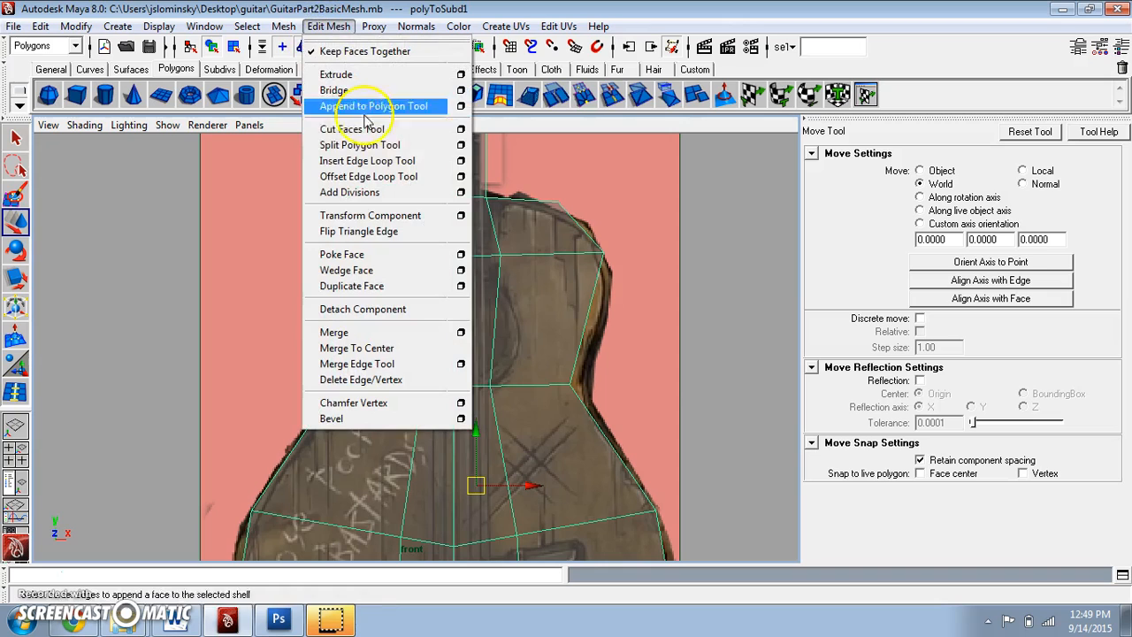
left_click(381, 160)
left_click_drag(419, 312, 424, 336)
key("ctrl+z")
key("ctrl+z")
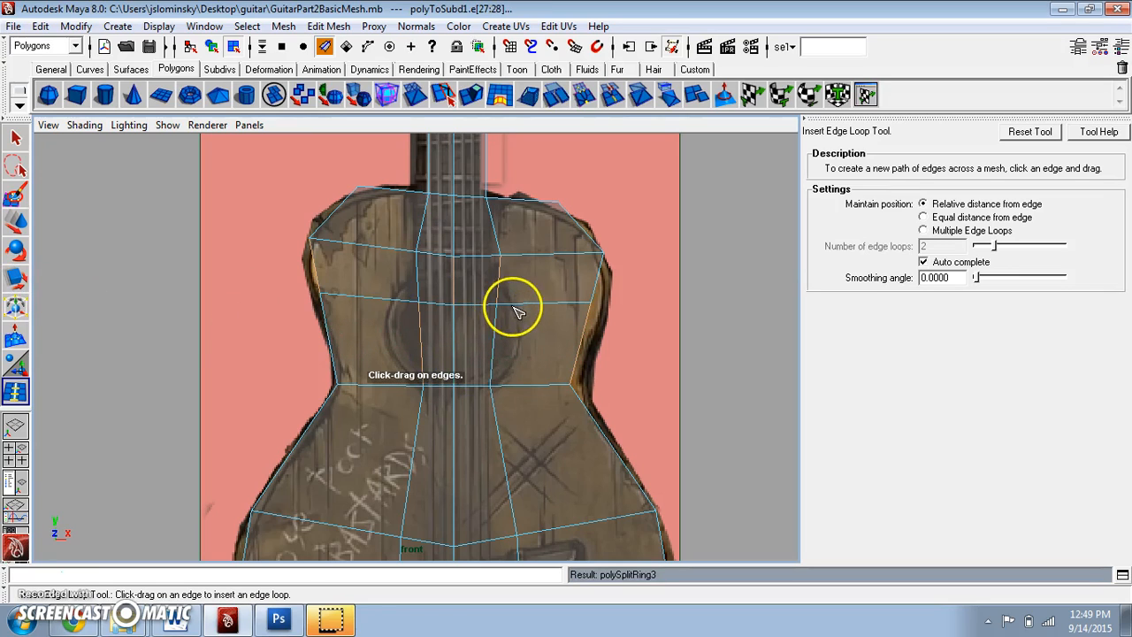
left_click(726, 292)
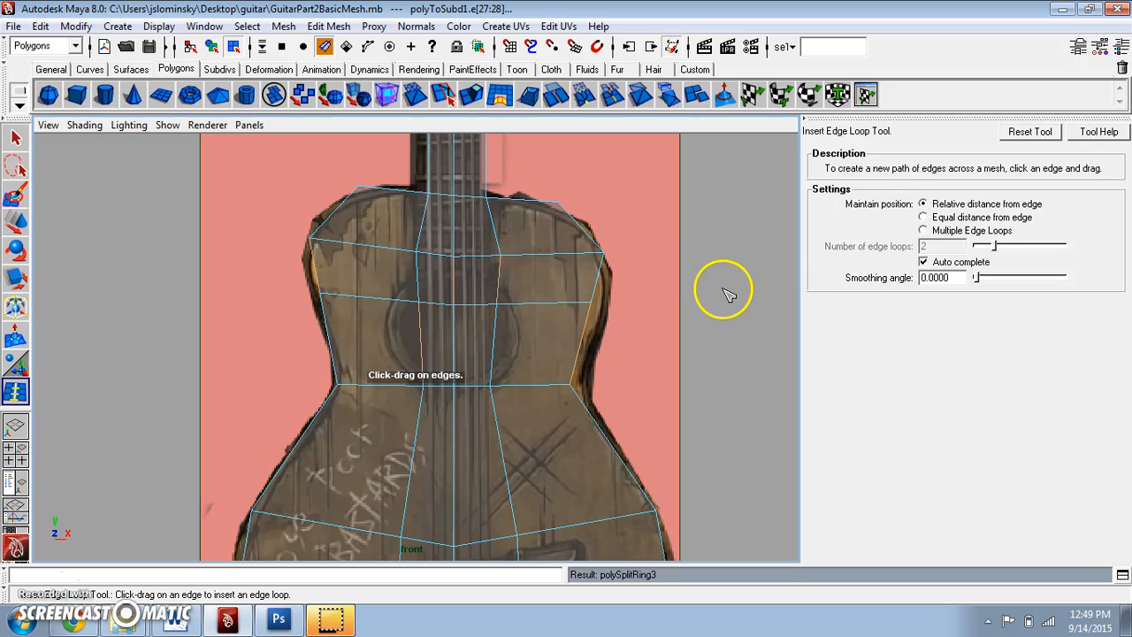
key("q")
key("y")
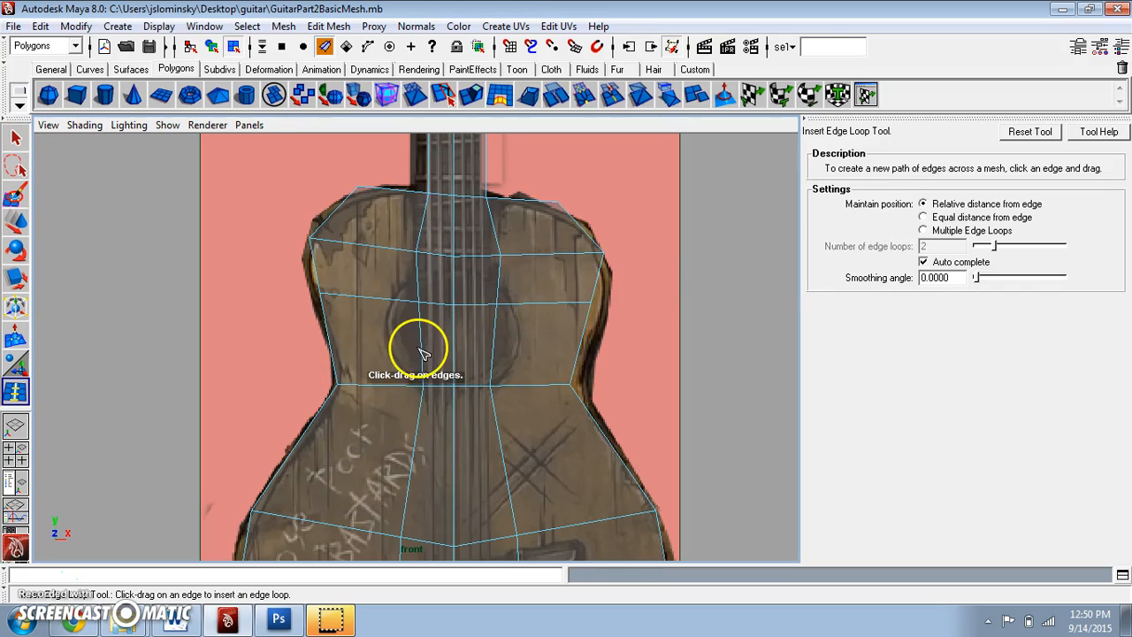
left_click(422, 346)
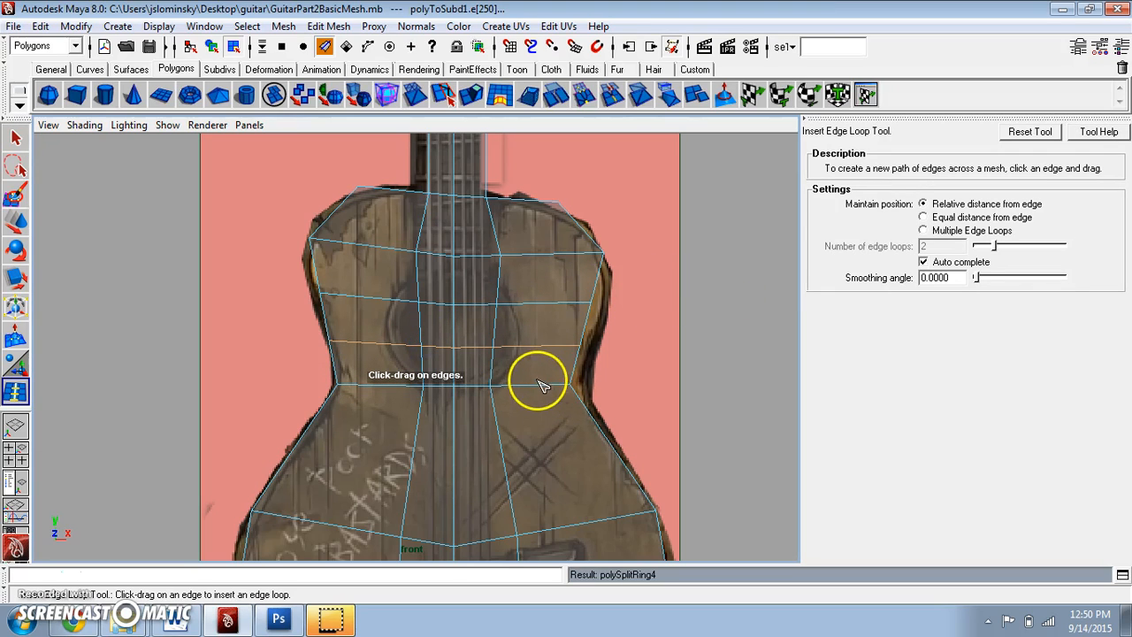
Move the vertices on both sides of the sound hole outward to match its reference outline.
key("q")
right_click_drag(460, 308, 406, 306)
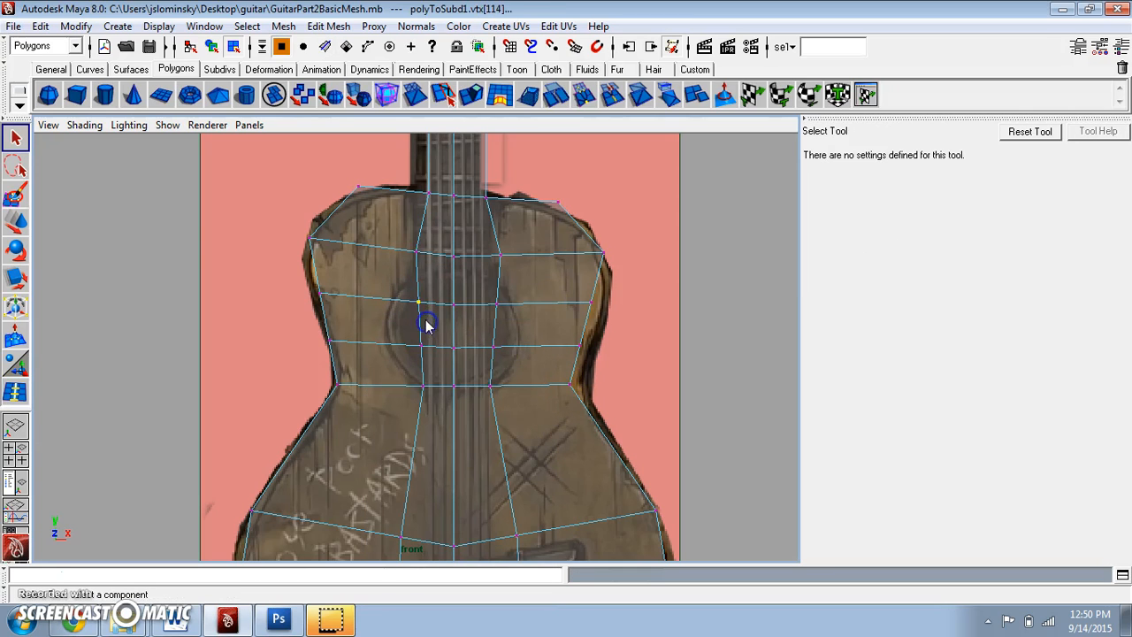
key("w")
left_click_drag(421, 303, 408, 303)
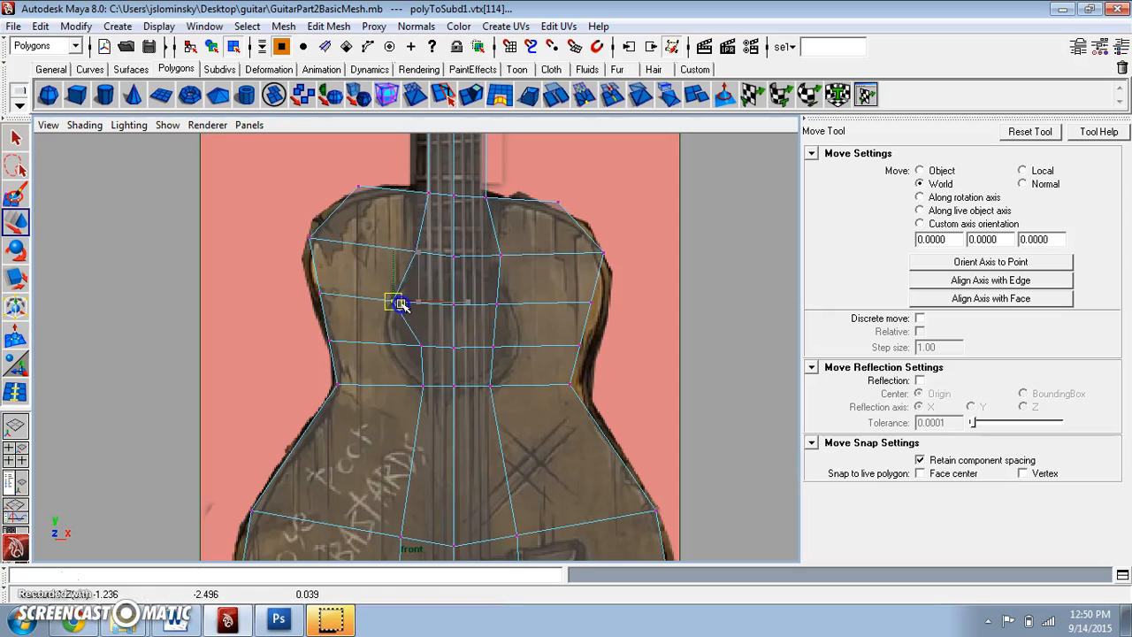
left_click(395, 347)
left_click(487, 383)
left_click_drag(511, 362, 512, 362)
left_click_drag(492, 345, 508, 357)
left_click(501, 305)
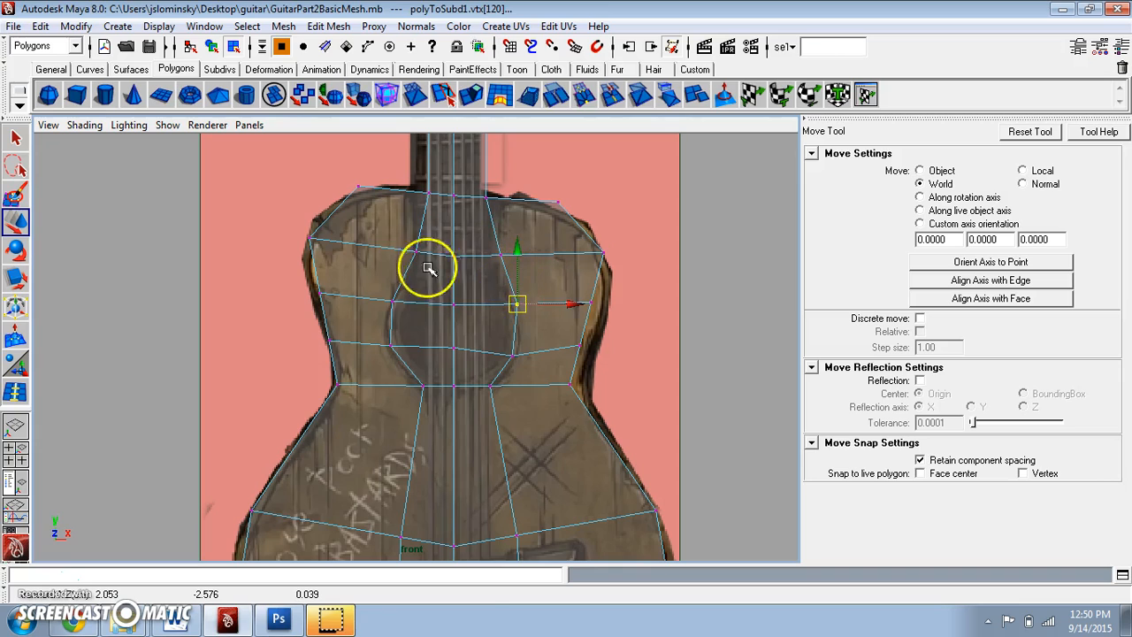
Lower the row of vertices above the sound hole to its upper rim and fine-tune the vertices on its right side.
left_click_drag(420, 251, 501, 291)
left_click(452, 255)
left_click(515, 259)
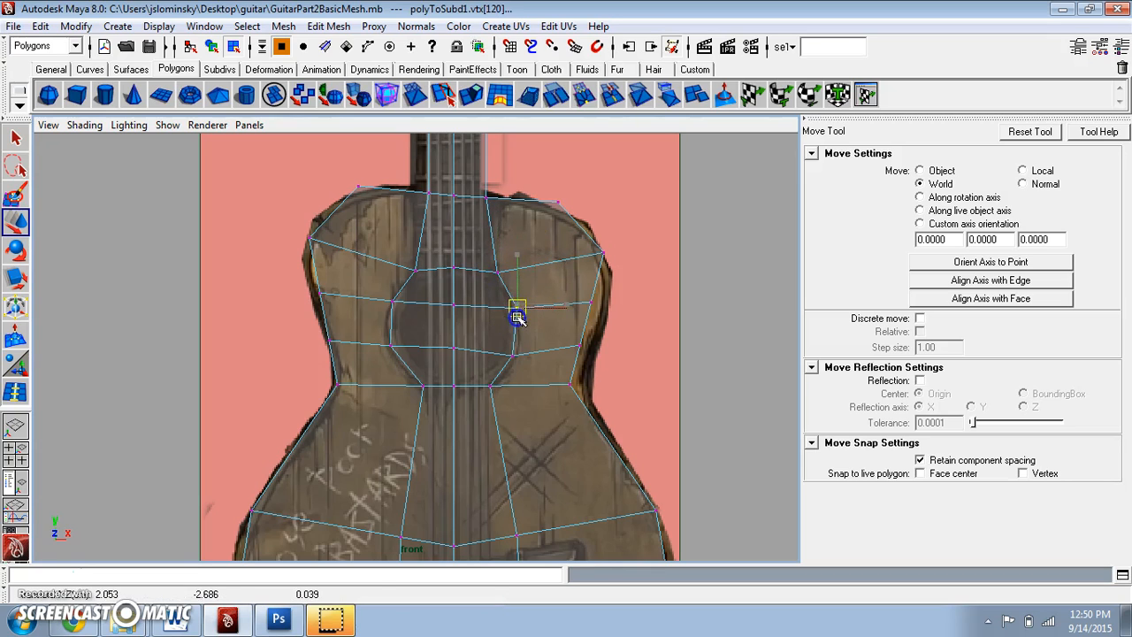
left_click(513, 355)
left_click(482, 385)
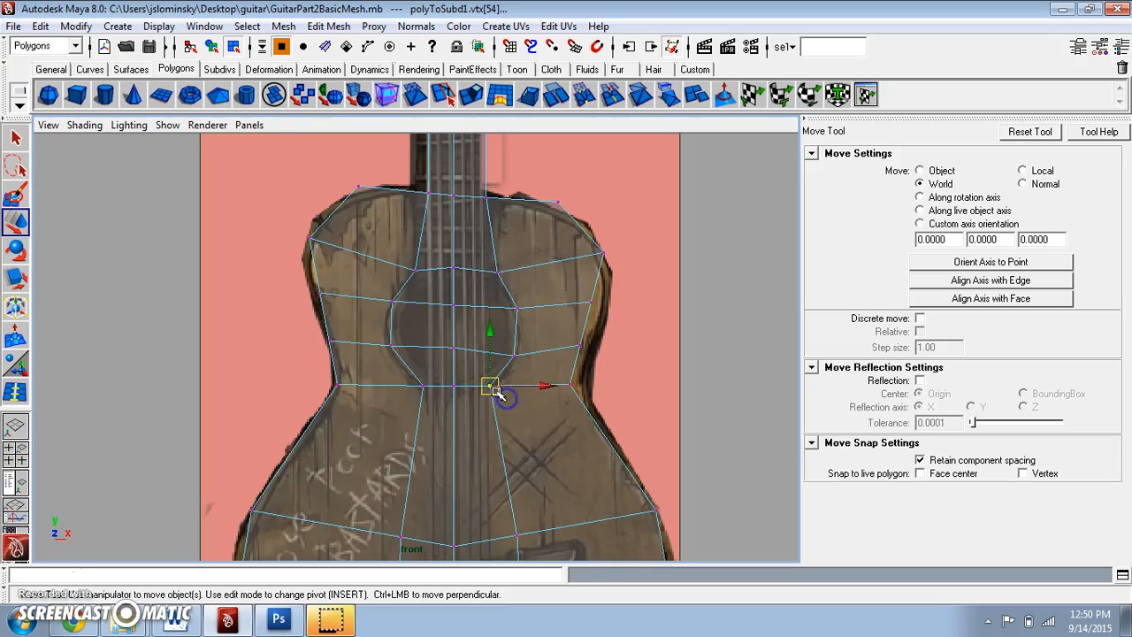
Return to the perspective view, deselect the vertices and turn off X-Ray shading.
key("space")
left_click(489, 383)
left_click(542, 389)
left_click_drag(550, 390, 685, 355, "alt")
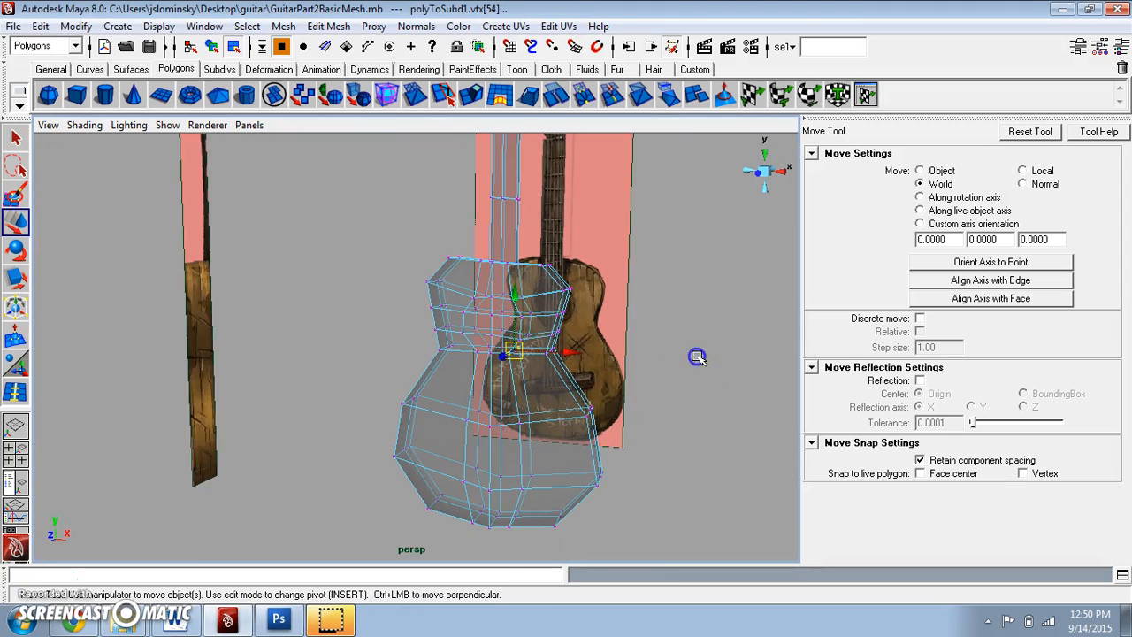
left_click(698, 357)
left_click(84, 125)
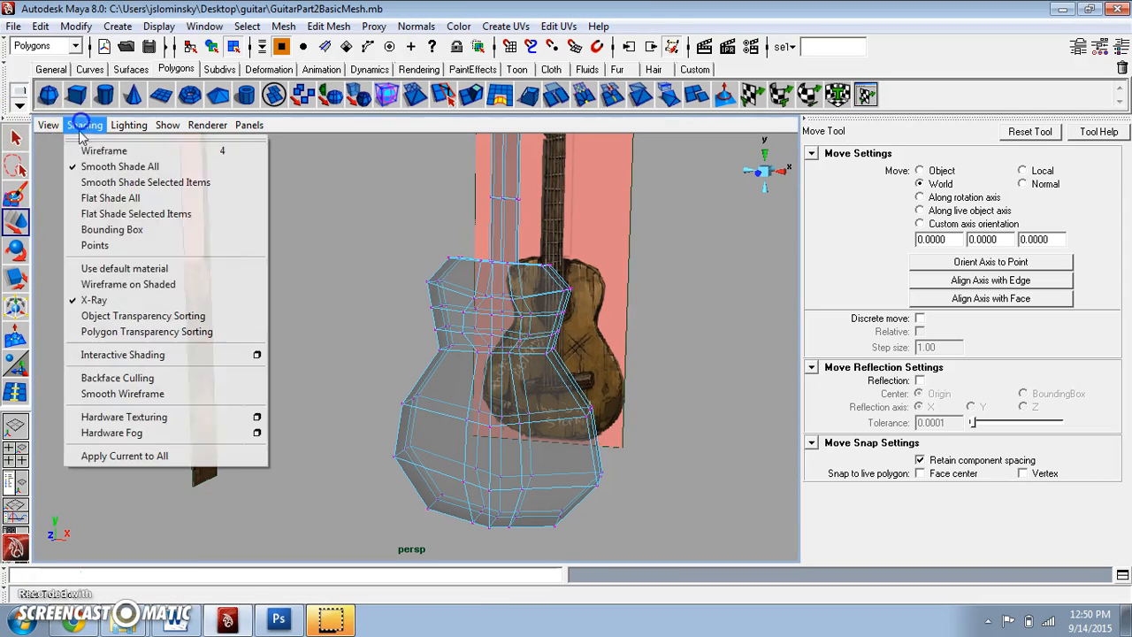
left_click(99, 295)
Select all the faces inside the sound hole outline with the Paint Selection tool.
scroll(450, 324, "up", 3)
left_click_drag(450, 324, 551, 309, "alt")
right_click(555, 306)
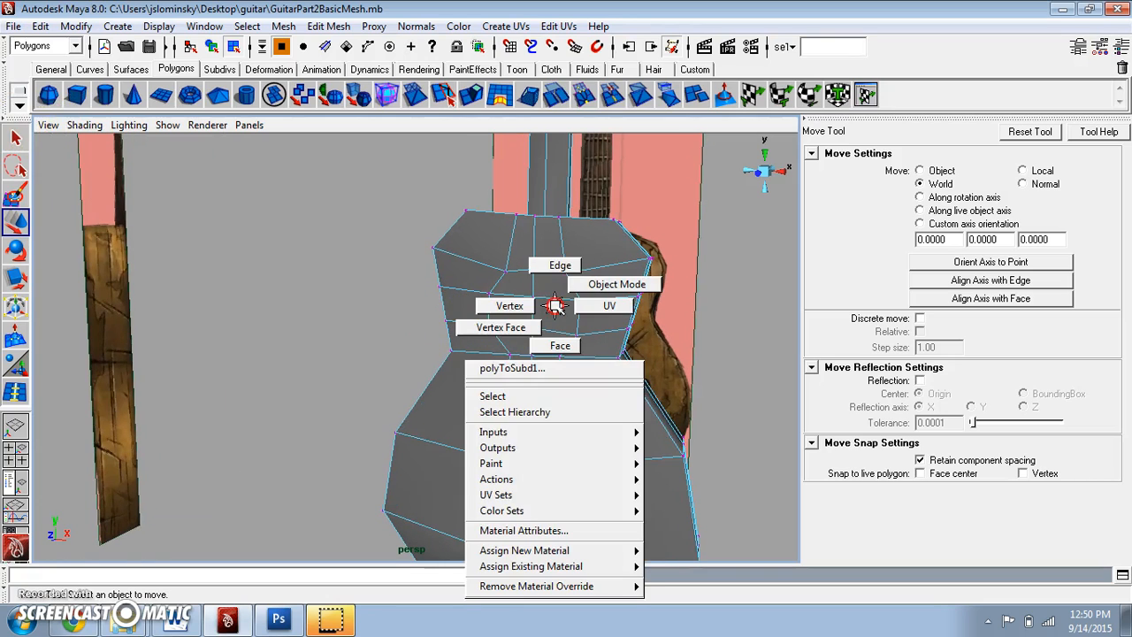
left_click(560, 345)
scroll(560, 337, "up", 2)
left_click(15, 193)
mouse_move(538, 263)
left_mouse_down()
mouse_move(535, 311)
mouse_move(588, 302)
mouse_move(581, 283)
left_mouse_up()
Extrude the sound hole faces and scale them down slightly to form a narrow rim.
left_click(328, 26)
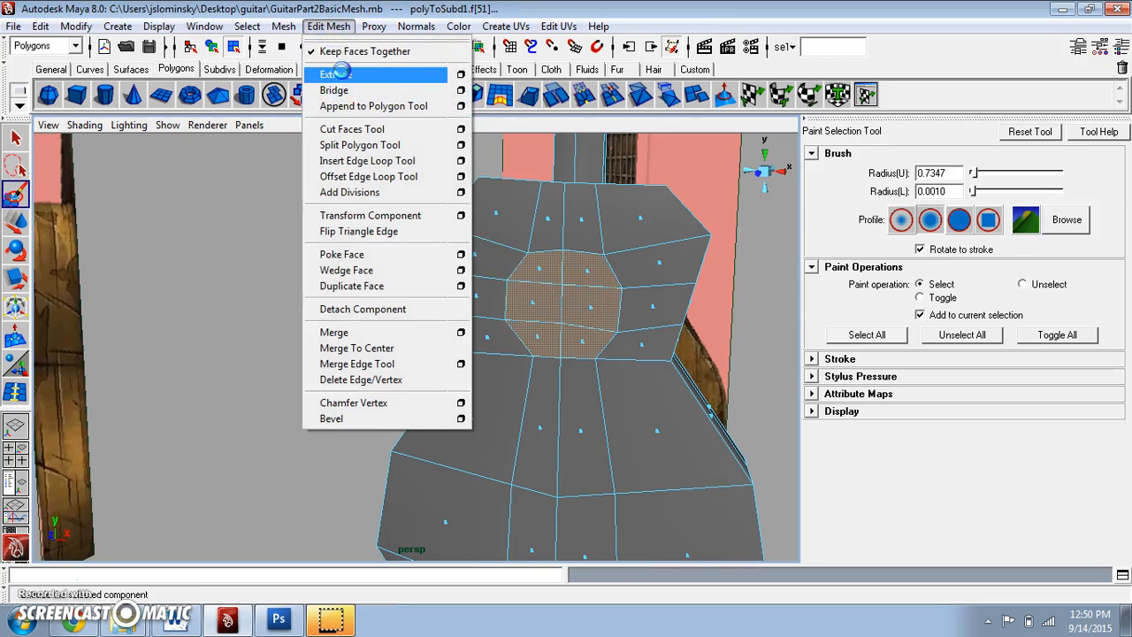
left_click(336, 74)
left_click_drag(513, 371, 649, 283, "alt")
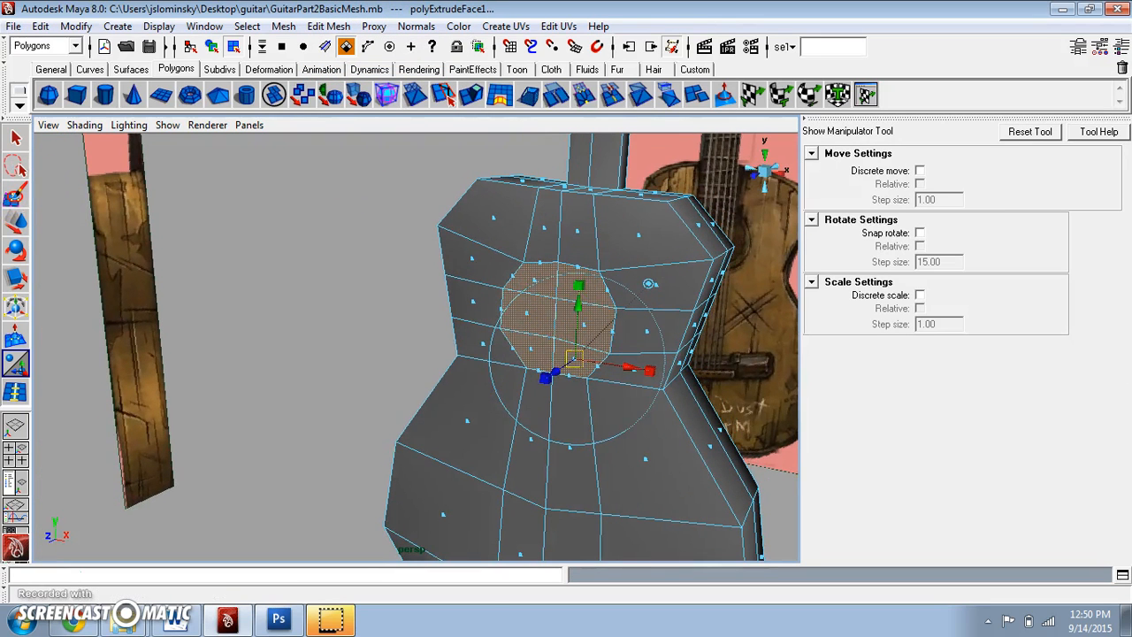
key("w")
left_click_drag(593, 352, 556, 355, "alt")
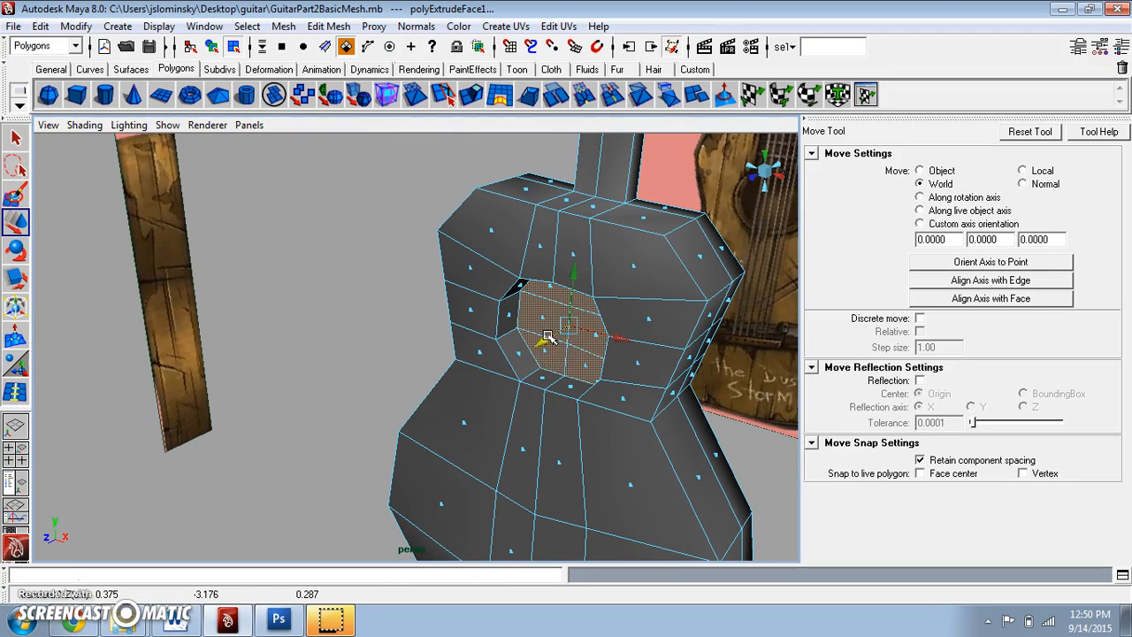
left_click(19, 280)
left_click_drag(550, 339, 546, 338)
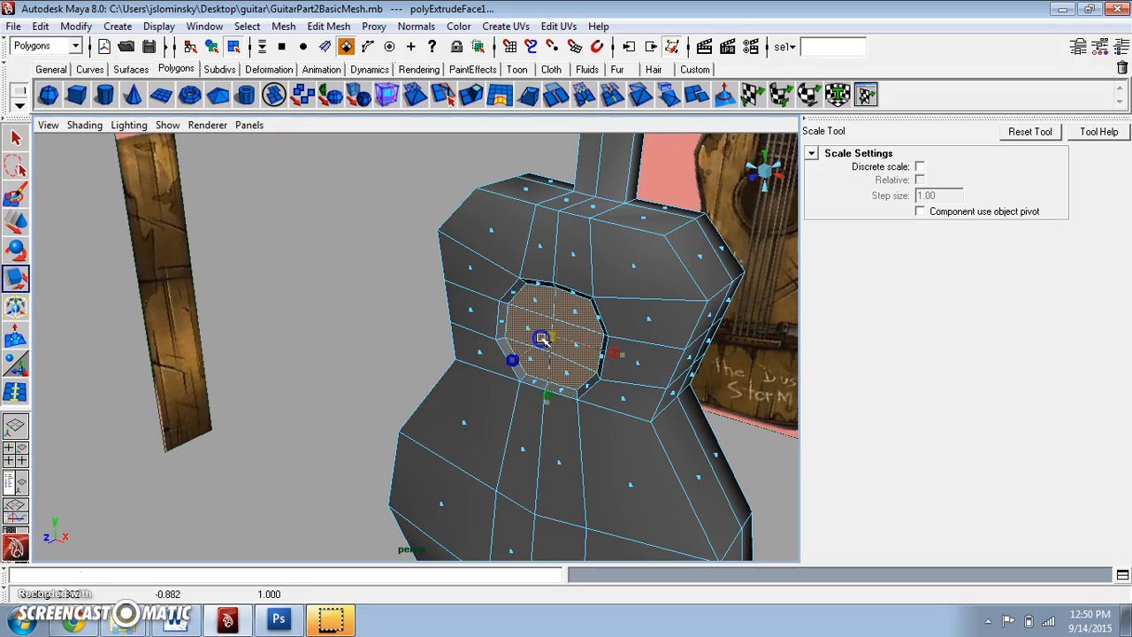
Extrude the inner sound hole faces again, push them back into the guitar body and return to object mode.
key("ctrl+e")
key("w")
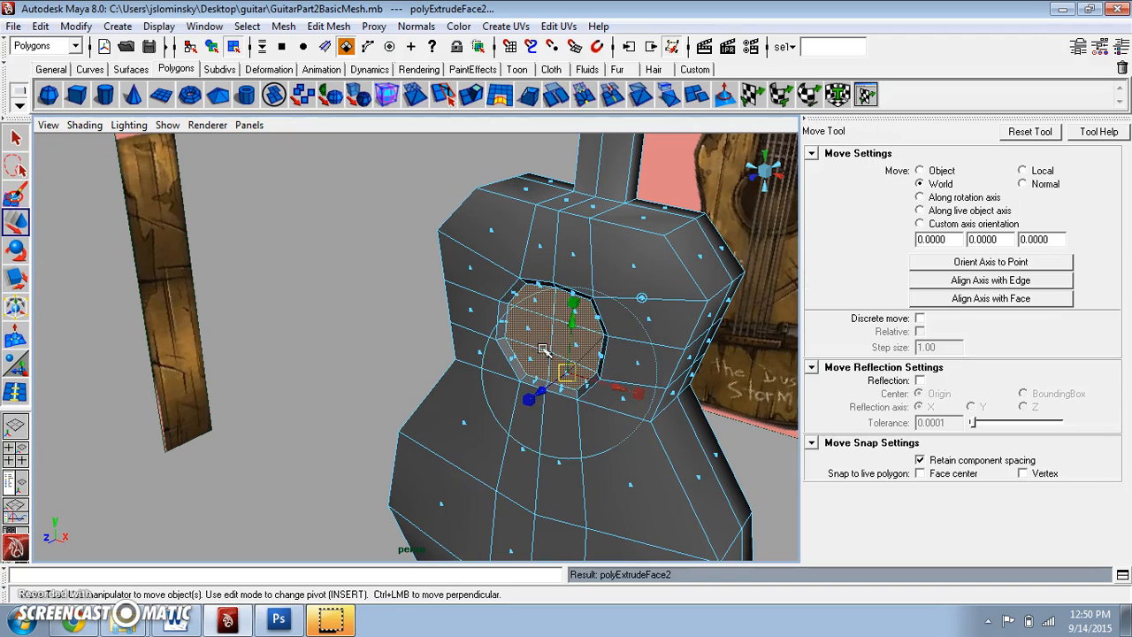
left_click_drag(531, 354, 581, 356)
right_click_drag(584, 310, 730, 336)
Examine the recessed sound hole and its rim from several angles and compare the body with the reference image.
left_click_drag(729, 336, 543, 380, "alt")
scroll(549, 395, "up", 4)
left_click(551, 304)
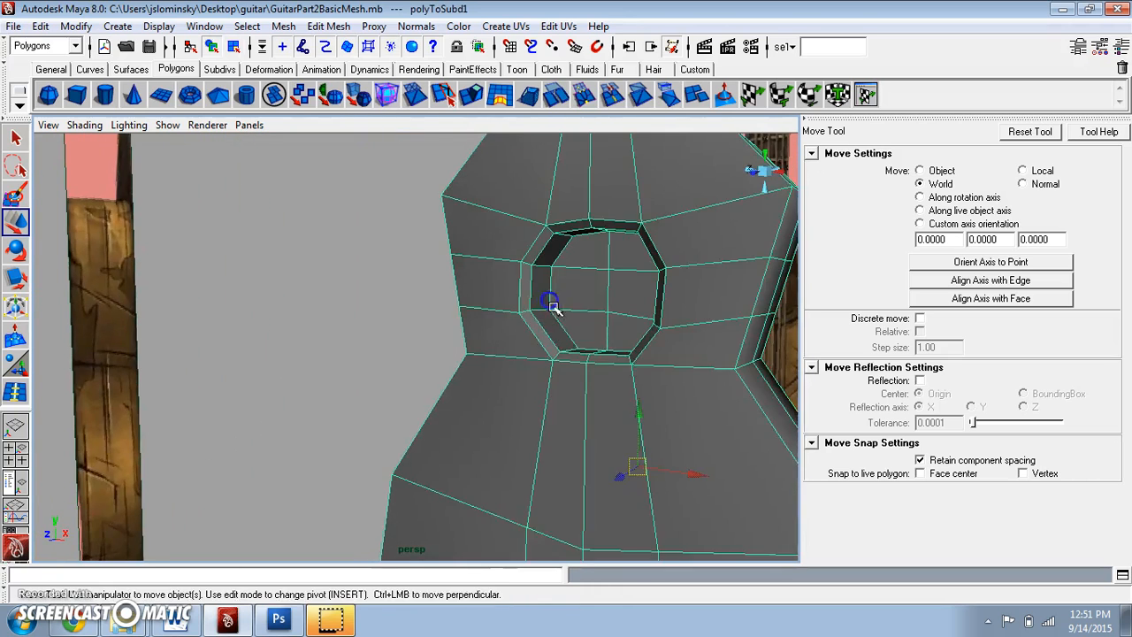
left_click_drag(551, 304, 534, 376, "alt")
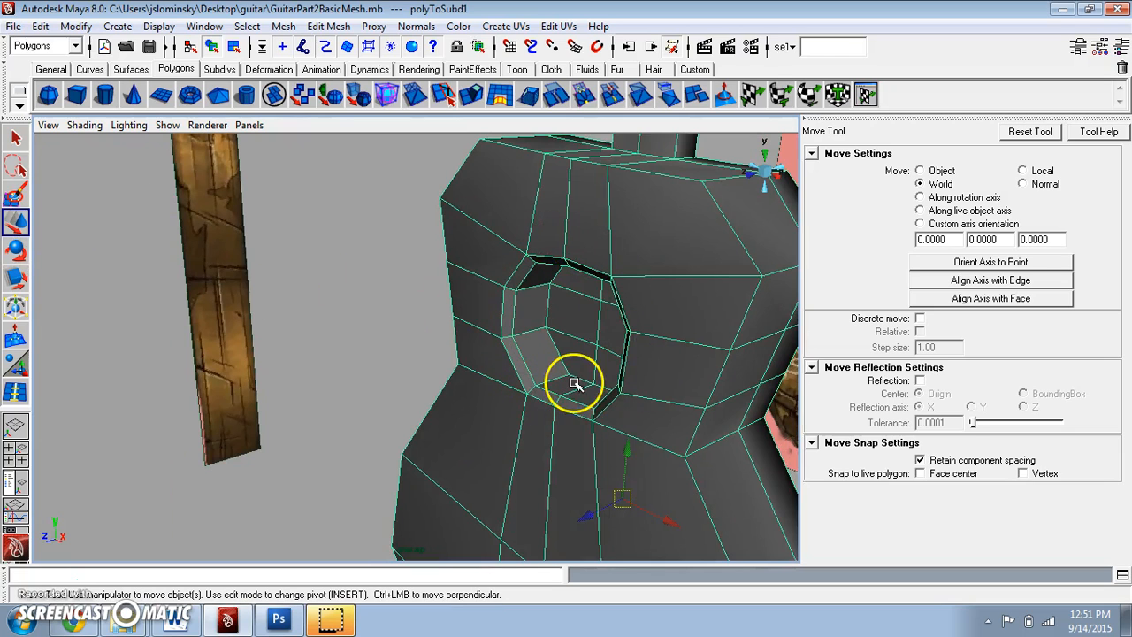
left_click_drag(574, 391, 601, 372, "alt")
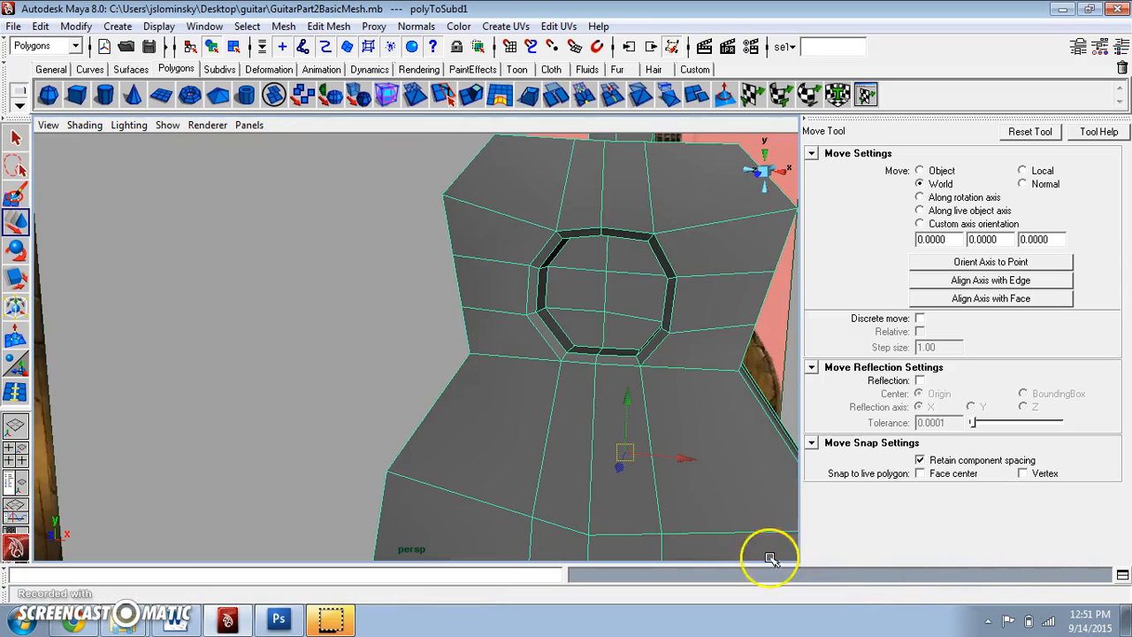
scroll(602, 416, "down", 6)
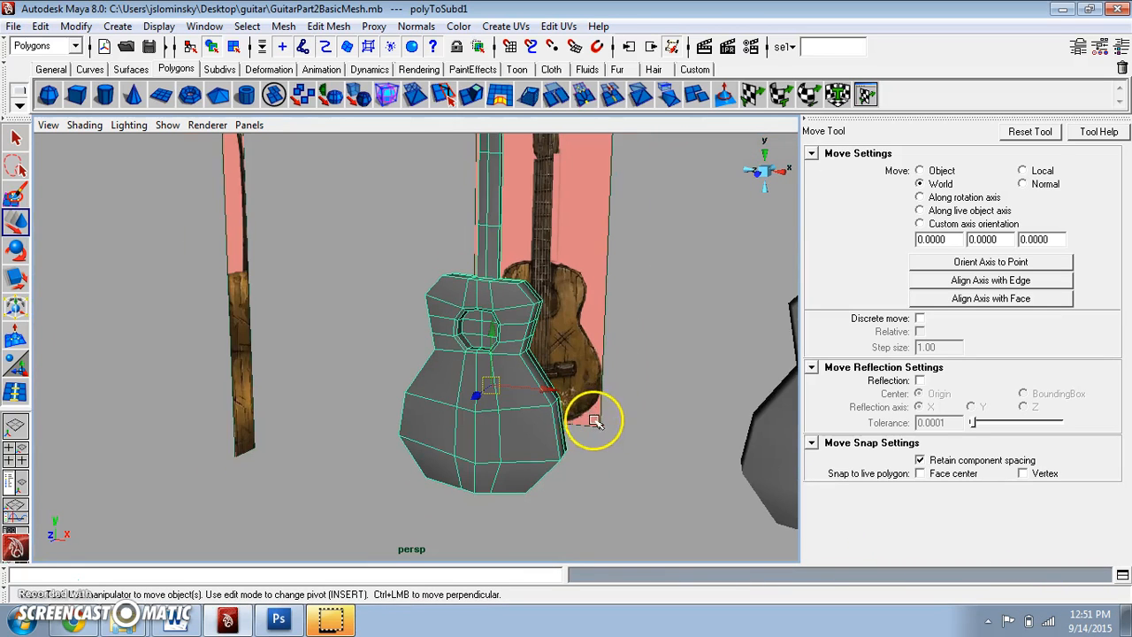
scroll(599, 417, "up", 3)
middle_click_drag(599, 416, 488, 418, "alt")
scroll(487, 418, "up", 4)
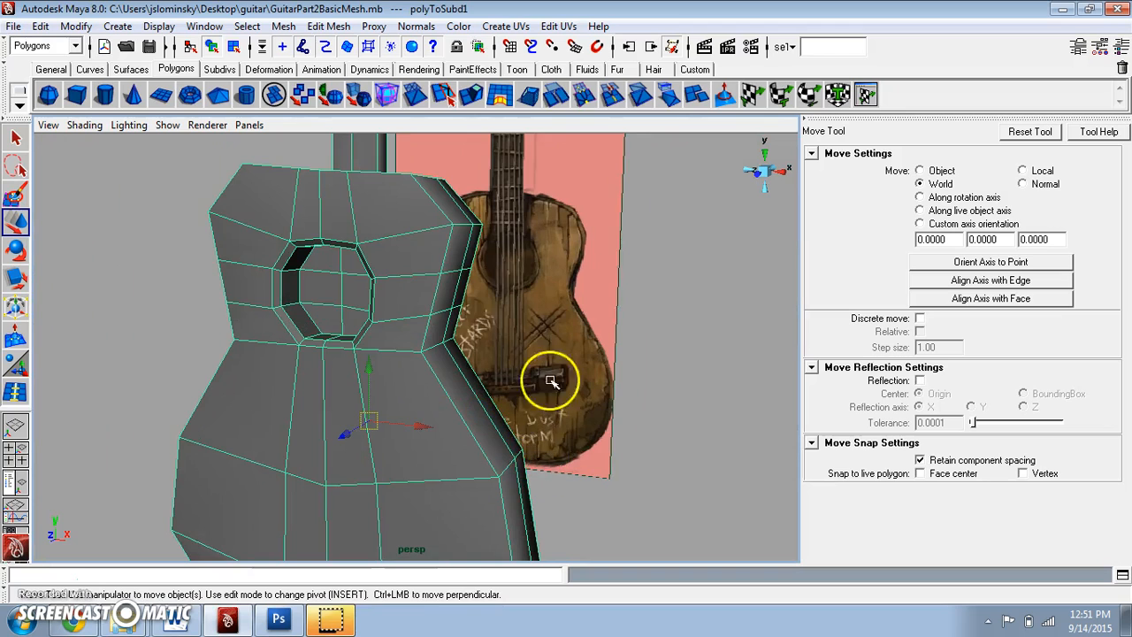
middle_click_drag(549, 380, 612, 462, "alt")
left_click_drag(612, 462, 588, 410, "alt")
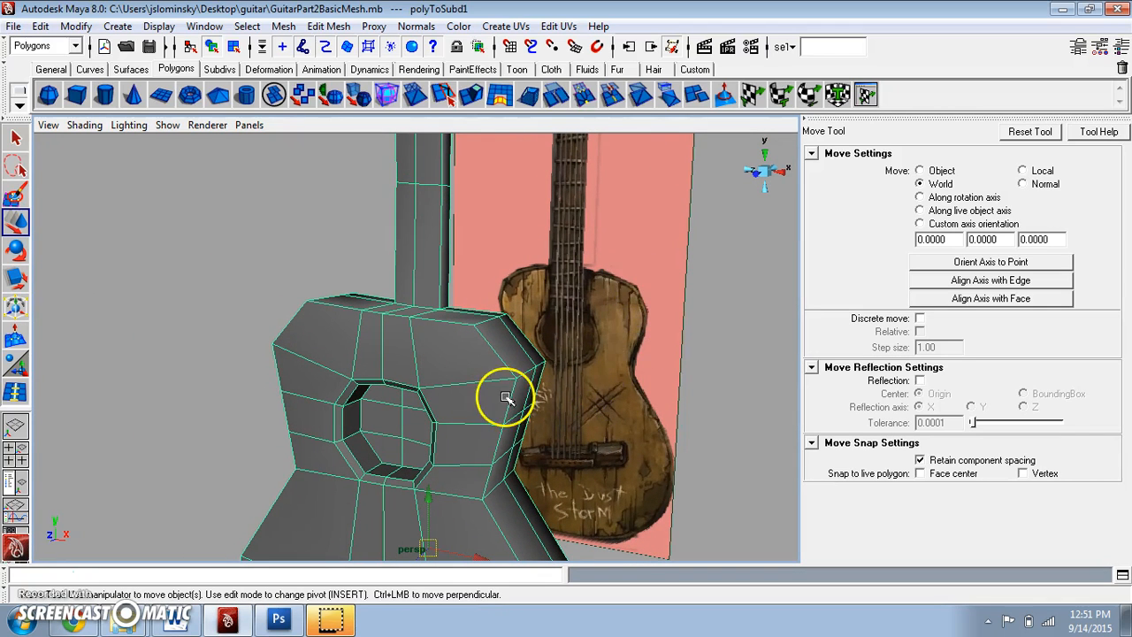
Insert vertical edge loops on the front of the guitar body, just inside its right and left outlines.
left_click(328, 25)
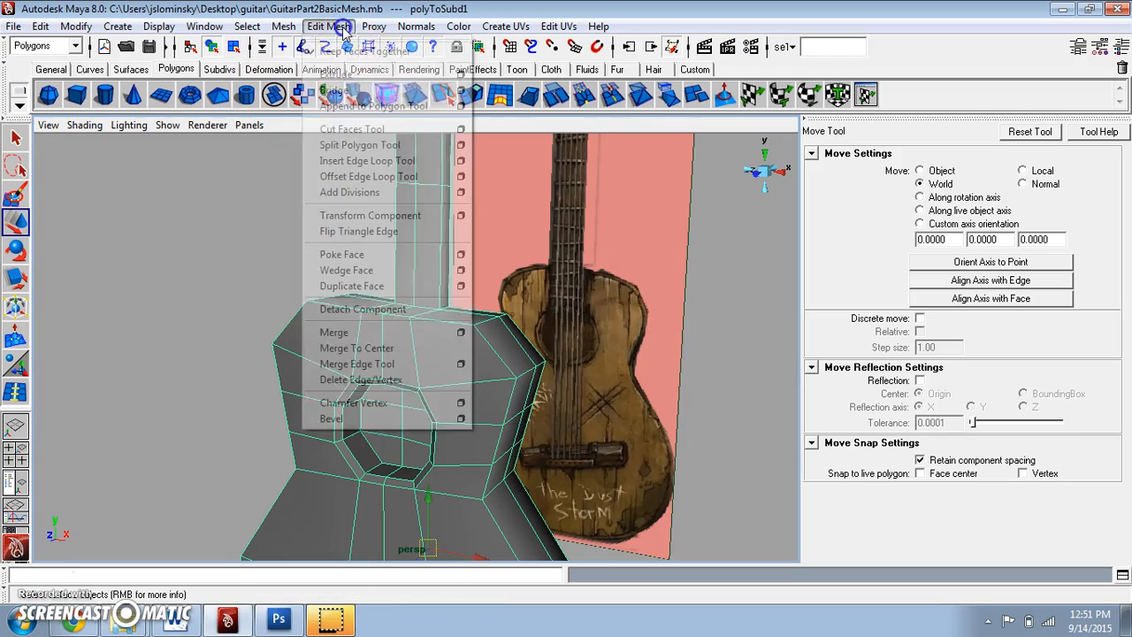
left_click(380, 159)
left_click_drag(502, 386, 501, 386)
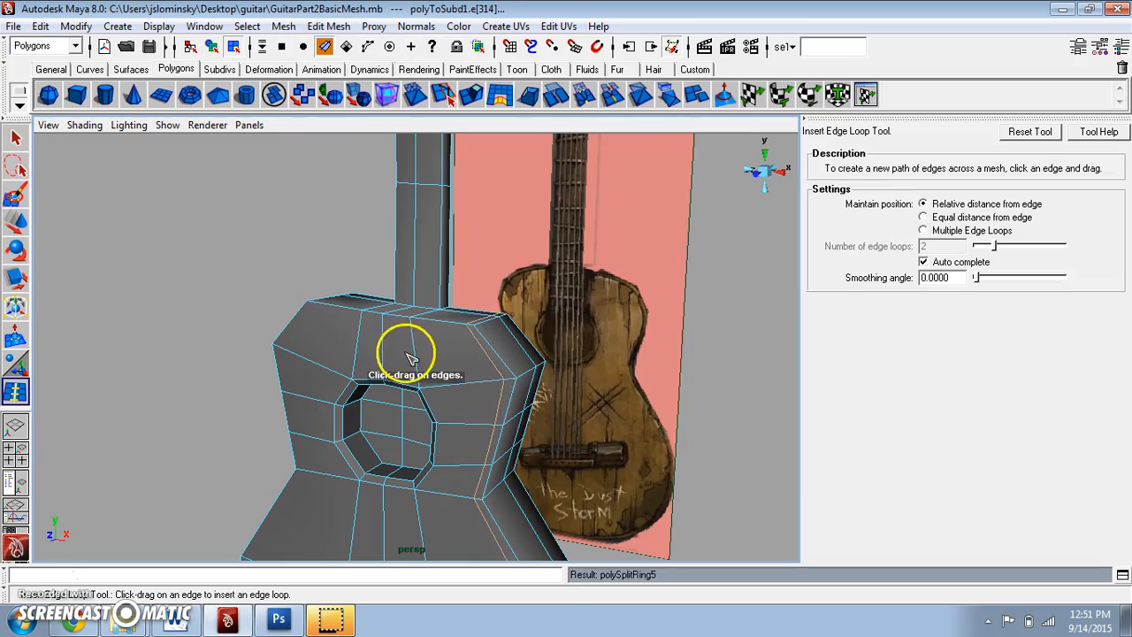
left_click_drag(404, 354, 463, 354, "alt")
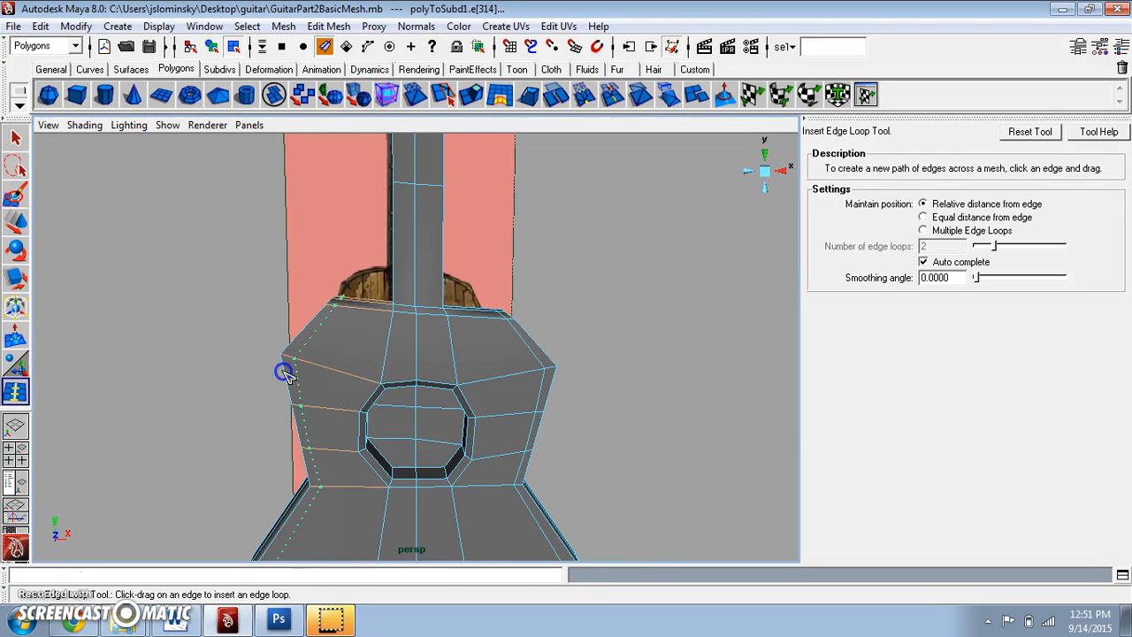
left_click_drag(281, 374, 279, 370)
left_click_drag(389, 334, 395, 311)
key("ctrl+z")
left_click_drag(667, 321, 585, 331, "alt")
left_click(16, 139)
left_click_drag(353, 348, 389, 333, "alt")
right_click_drag(336, 324, 340, 344)
middle_click_drag(344, 340, 436, 266, "alt")
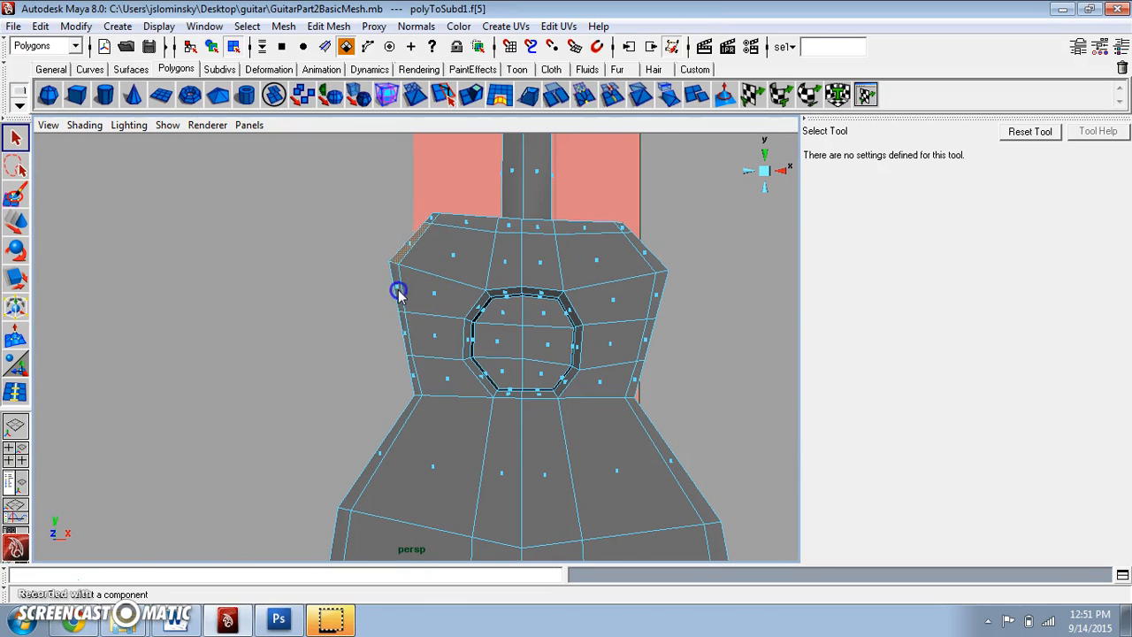
left_click(407, 334)
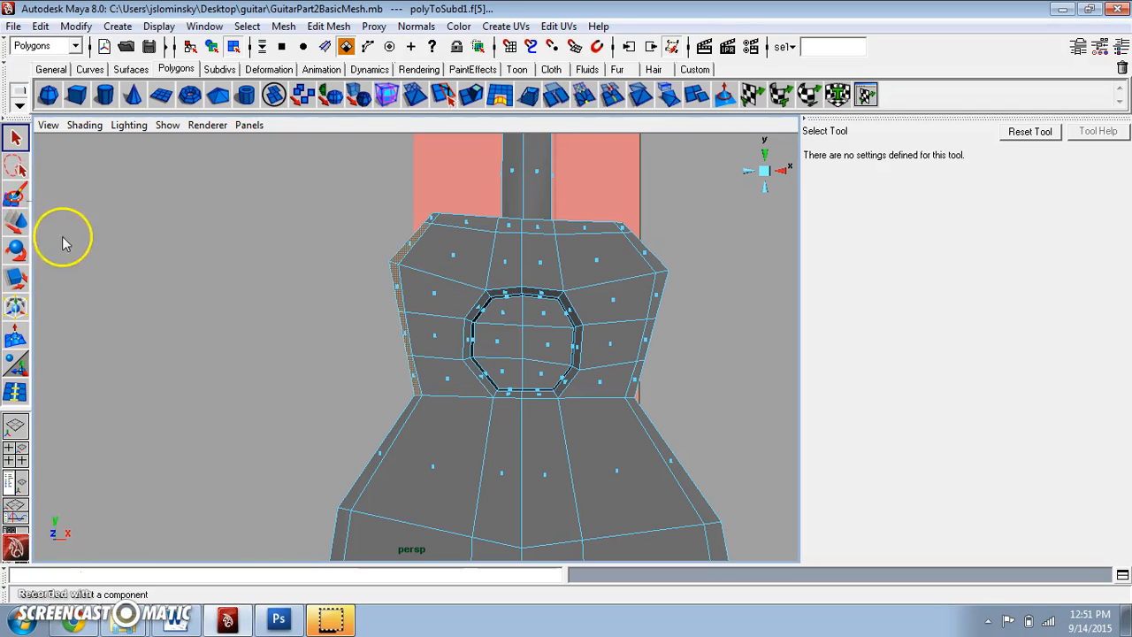
left_click(11, 196)
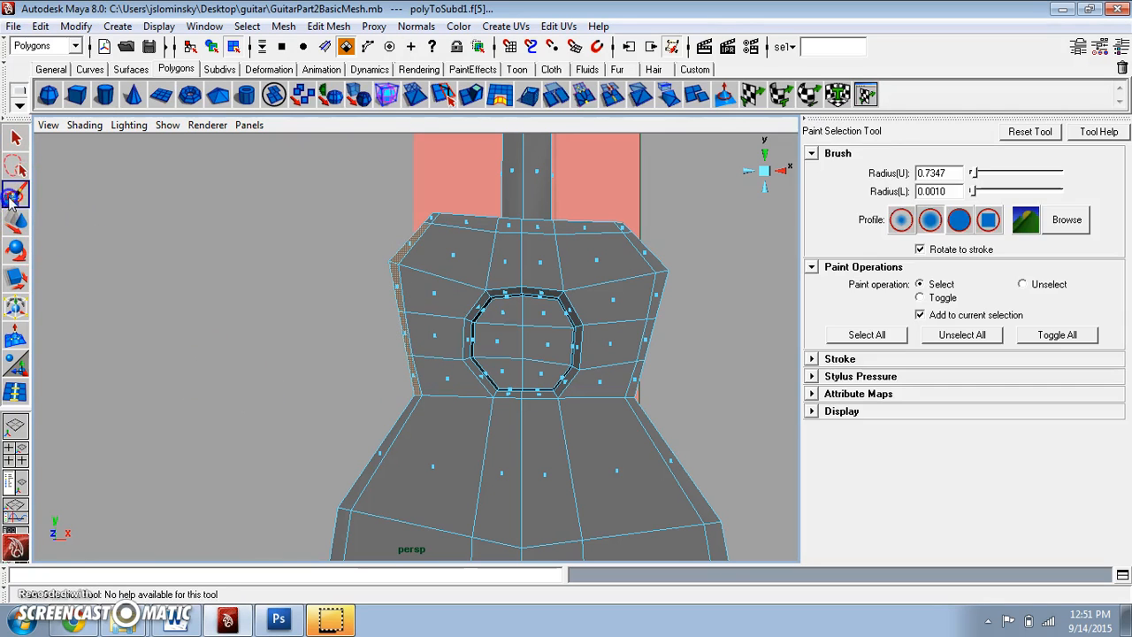
middle_click_drag(336, 434, 370, 383, "alt")
right_click_drag(370, 383, 511, 372, "alt")
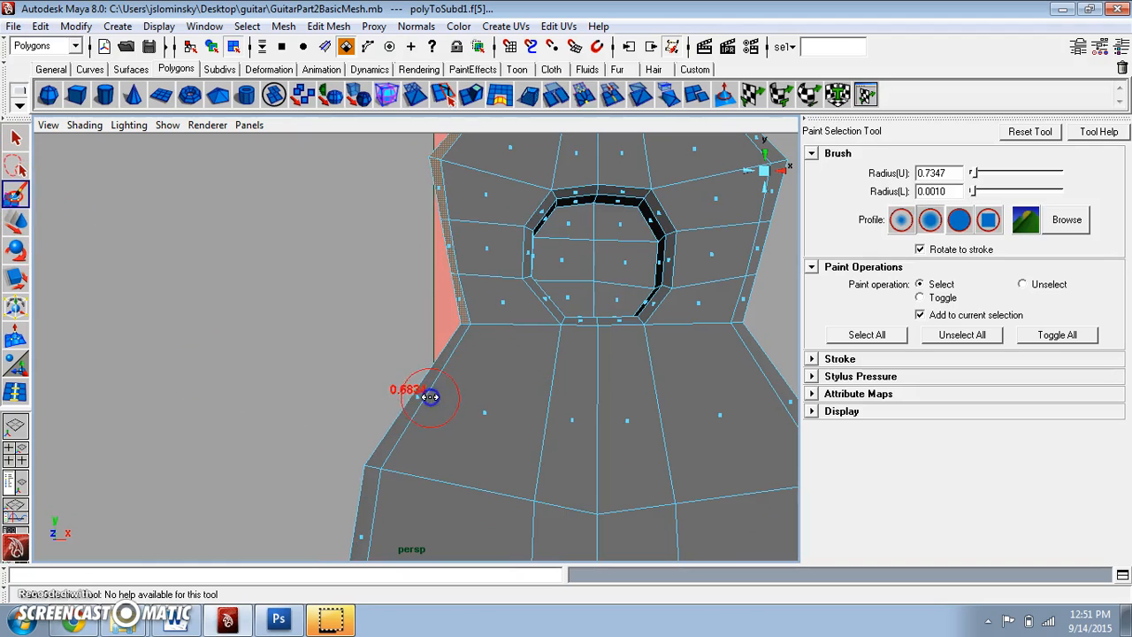
left_click(418, 396)
middle_click_drag(422, 478, 444, 301, "alt")
left_click(391, 361)
middle_click_drag(419, 434, 427, 280, "alt")
left_click(433, 328)
mouse_move(491, 363)
left_mouse_down("alt")
mouse_move(498, 336)
mouse_move(493, 362)
left_mouse_up("alt")
scroll(497, 354, "down", 6)
middle_click_drag(498, 345, 362, 413, "alt")
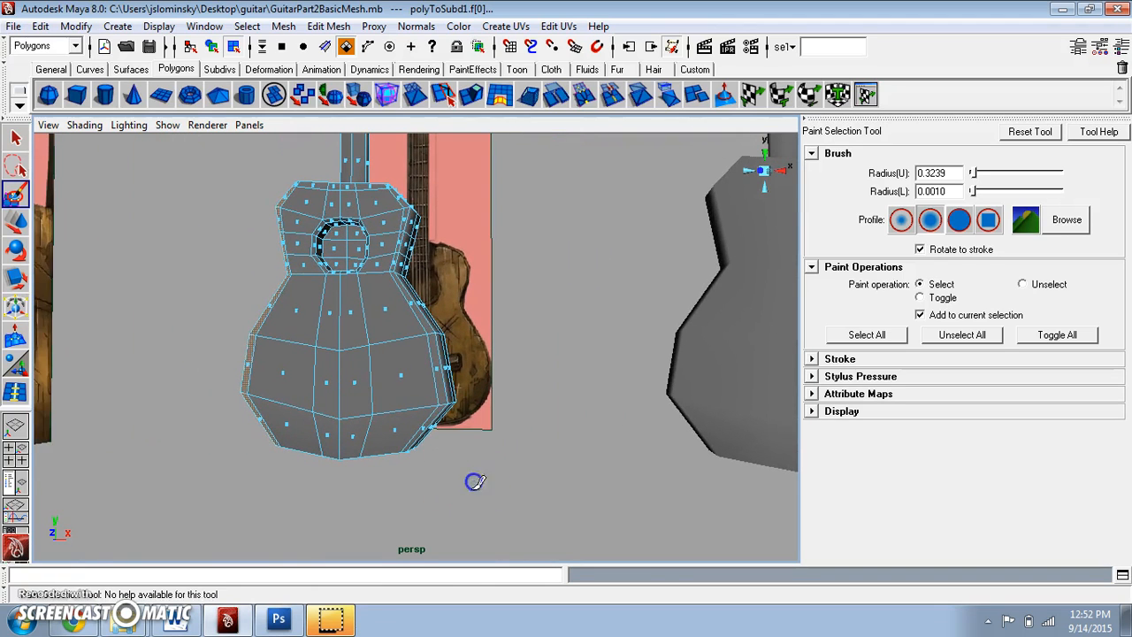
Insert an edge loop across the front of the guitar body, just above its lower edge.
left_click(328, 25)
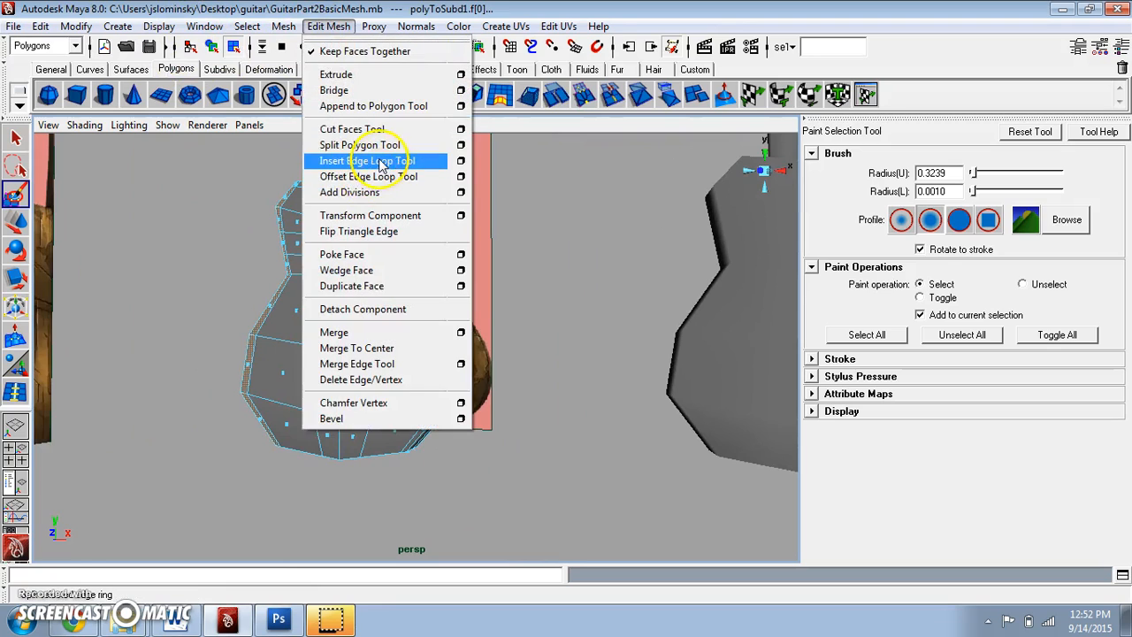
left_click(371, 159)
left_click_drag(525, 463, 534, 497, "alt")
left_click_drag(427, 412, 424, 419)
left_click_drag(472, 422, 476, 469, "alt")
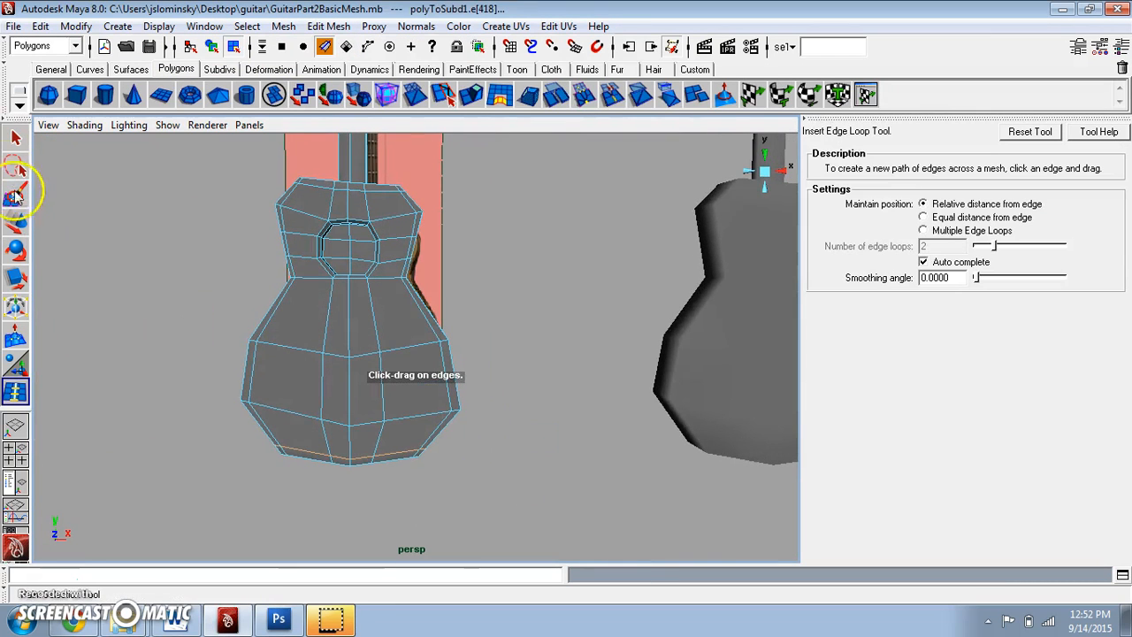
Paint-select the narrow border faces all the way around the front of the guitar body.
left_click(17, 196)
scroll(262, 269, "up", 4)
right_click_drag(255, 313, 254, 345)
middle_click_drag(234, 343, 406, 259, "alt")
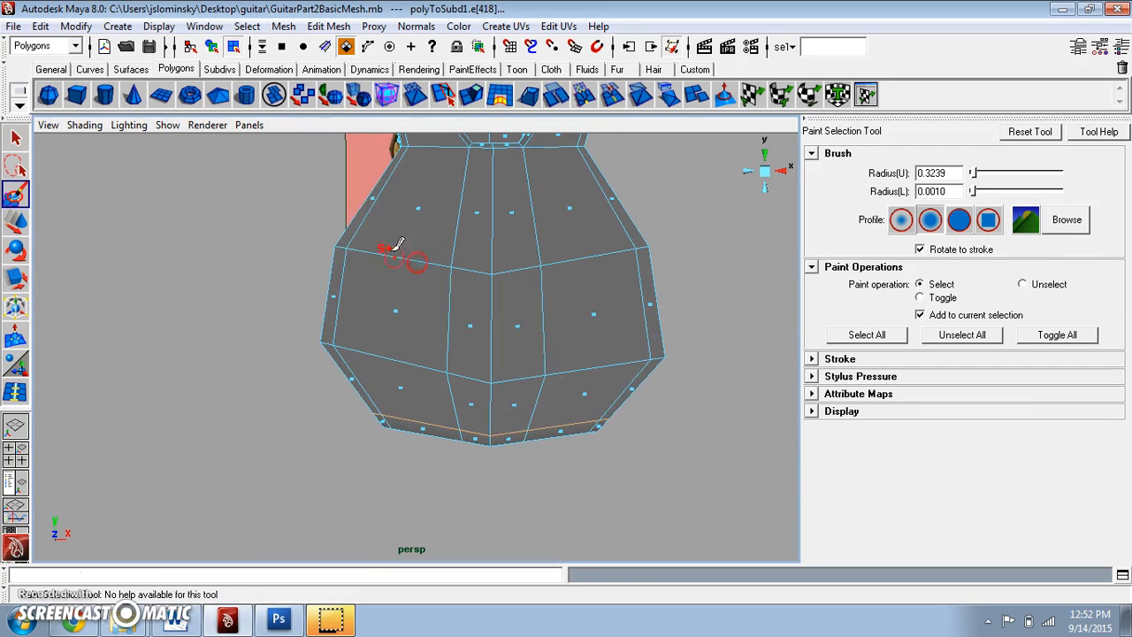
left_click_drag(335, 280, 340, 382)
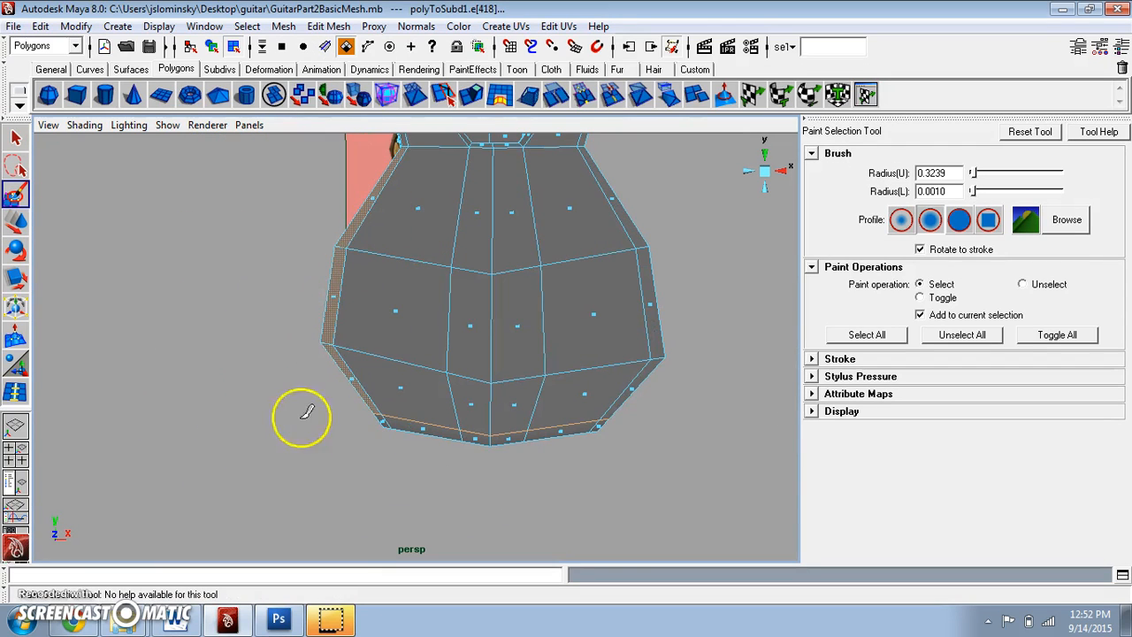
key("q")
left_click(221, 328)
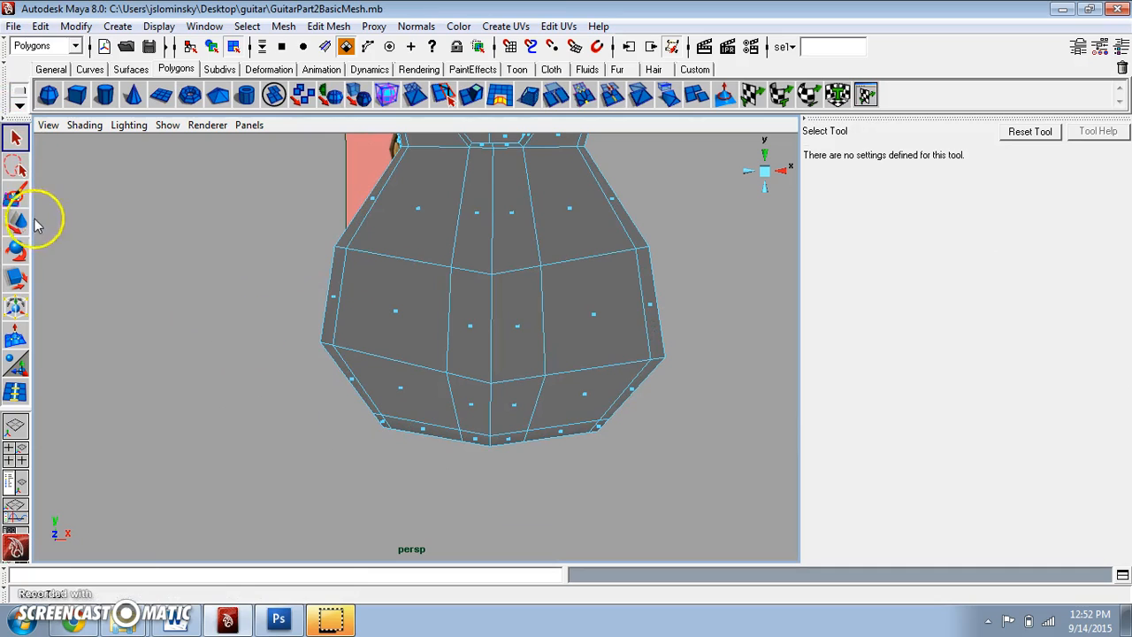
left_click(17, 196)
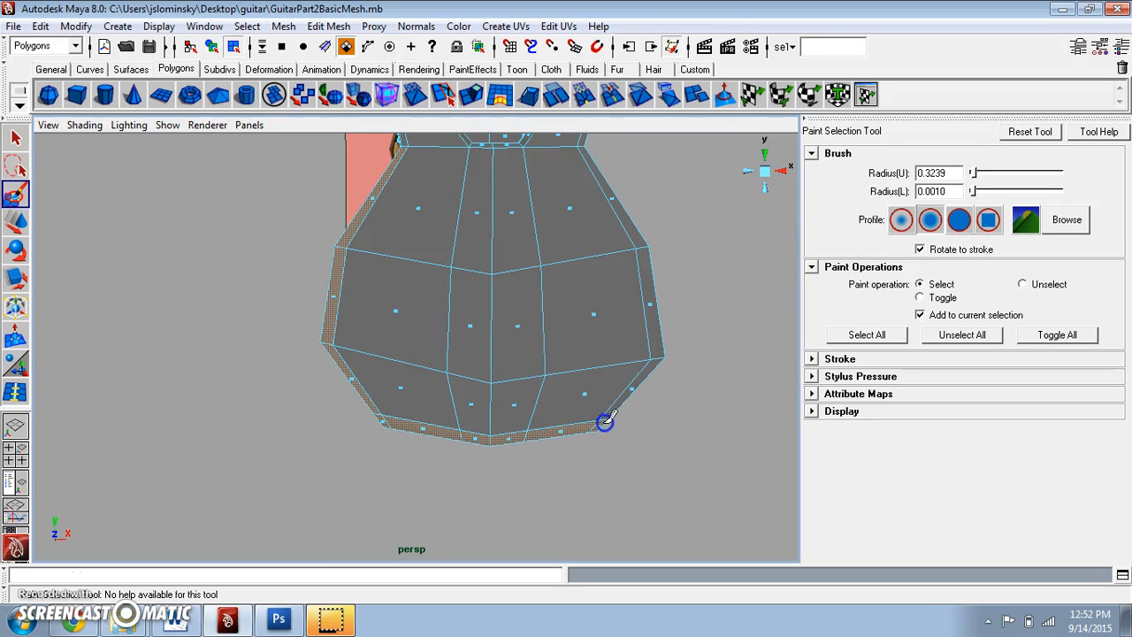
middle_click_drag(650, 292, 629, 412, "alt")
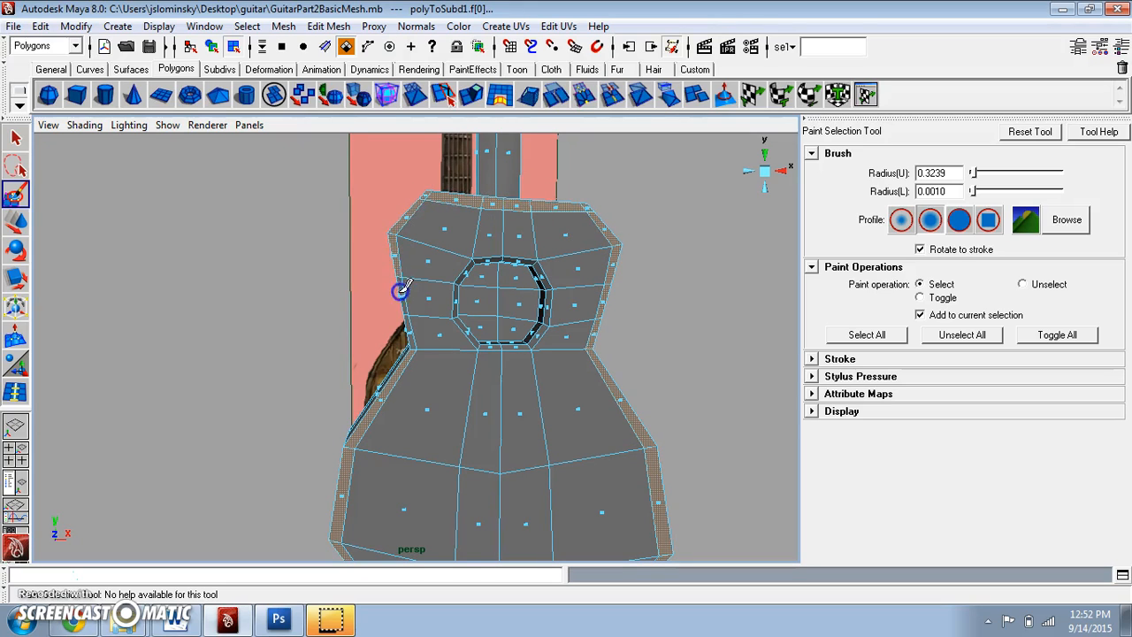
left_click_drag(339, 338, 284, 327, "alt")
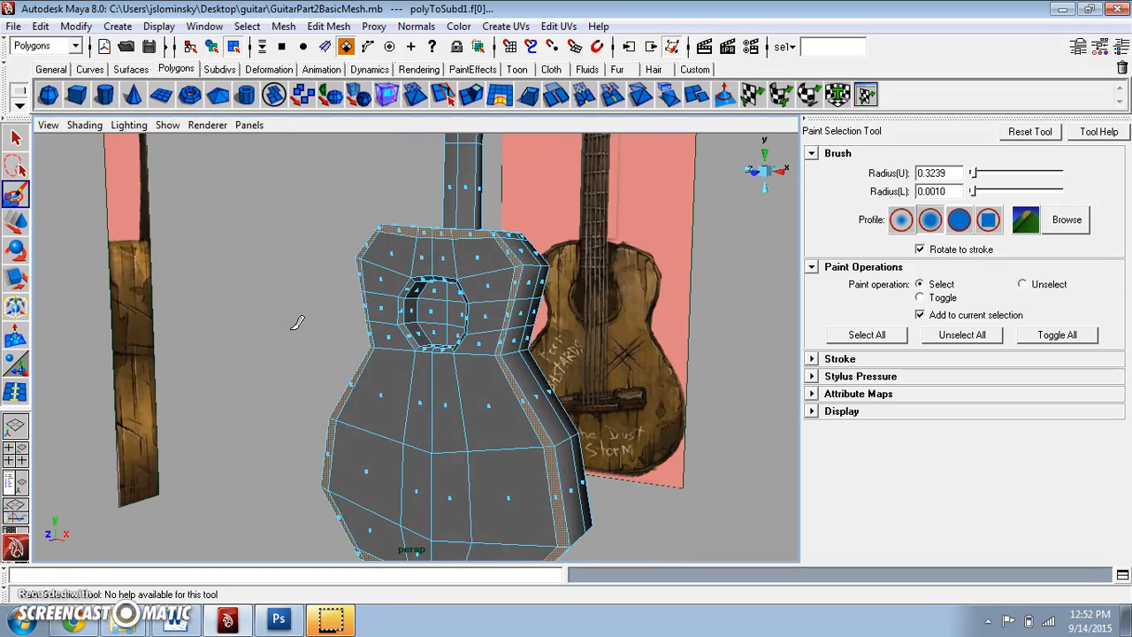
Extrude the border faces slightly forward to form a raised rim around the front, and return to object mode.
left_click(318, 26)
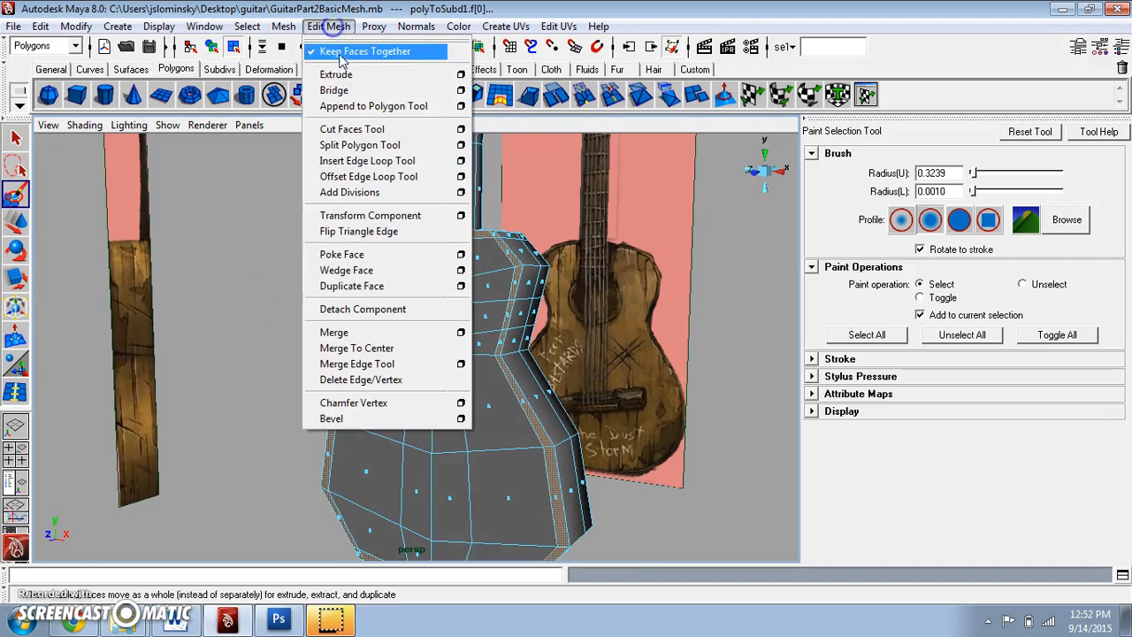
left_click(329, 77)
left_click_drag(461, 345, 369, 481, "alt")
mouse_move(466, 475)
left_mouse_down()
mouse_move(385, 467)
mouse_move(518, 371)
mouse_move(556, 397)
mouse_move(505, 412)
mouse_move(453, 472)
left_mouse_up()
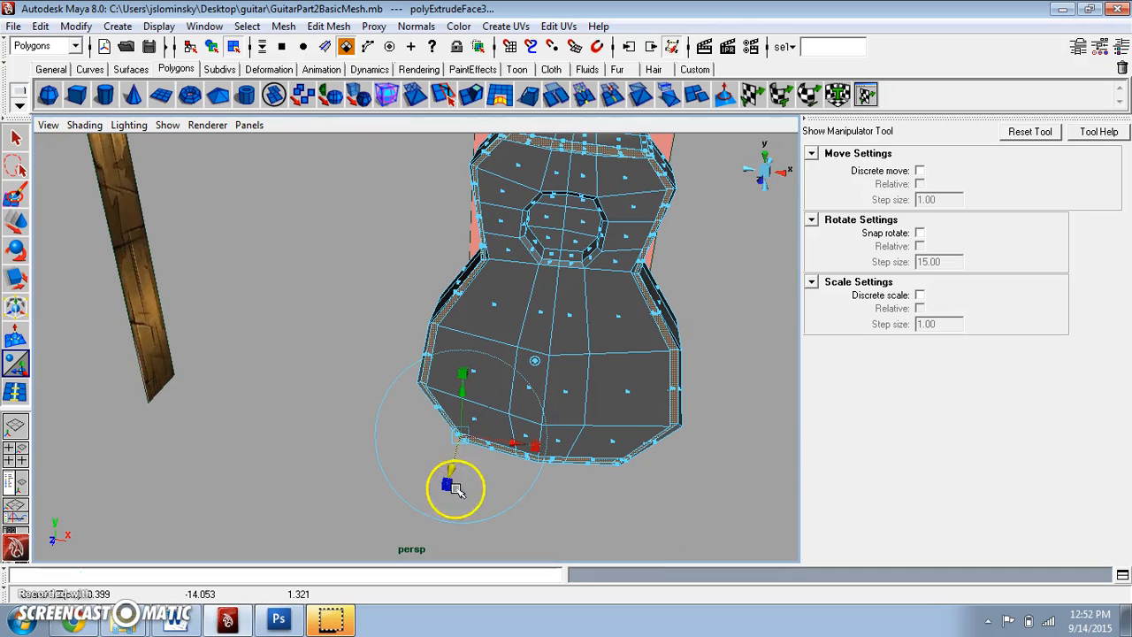
right_click_drag(455, 475, 483, 416, "alt")
left_click_drag(482, 416, 489, 357, "alt")
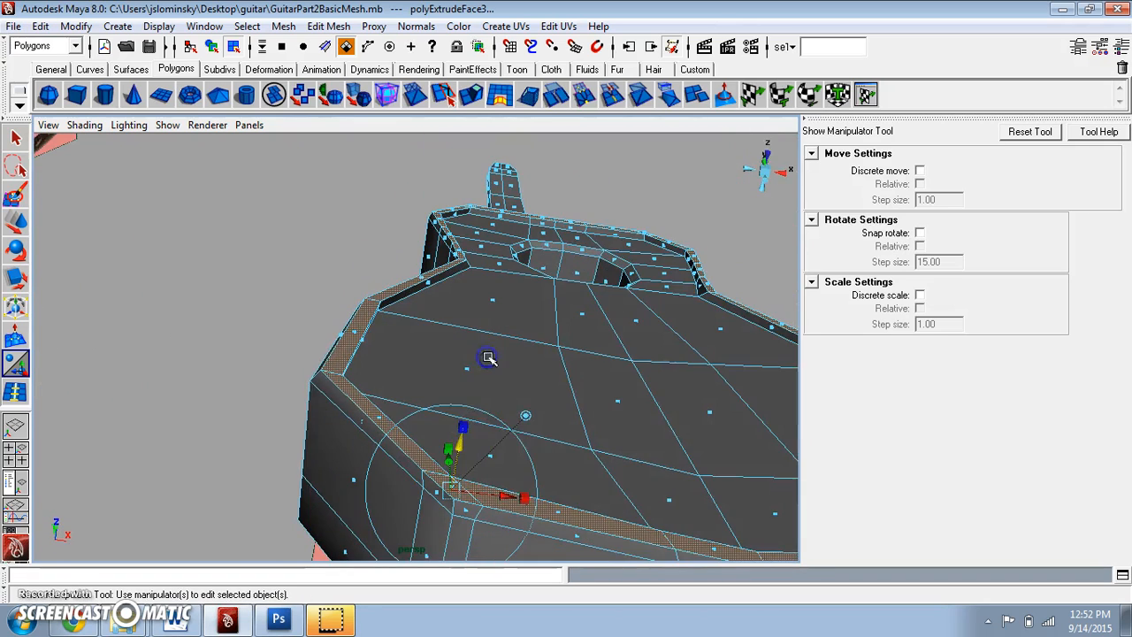
mouse_move(466, 459)
left_mouse_down()
mouse_move(445, 450)
mouse_move(469, 455)
left_mouse_up()
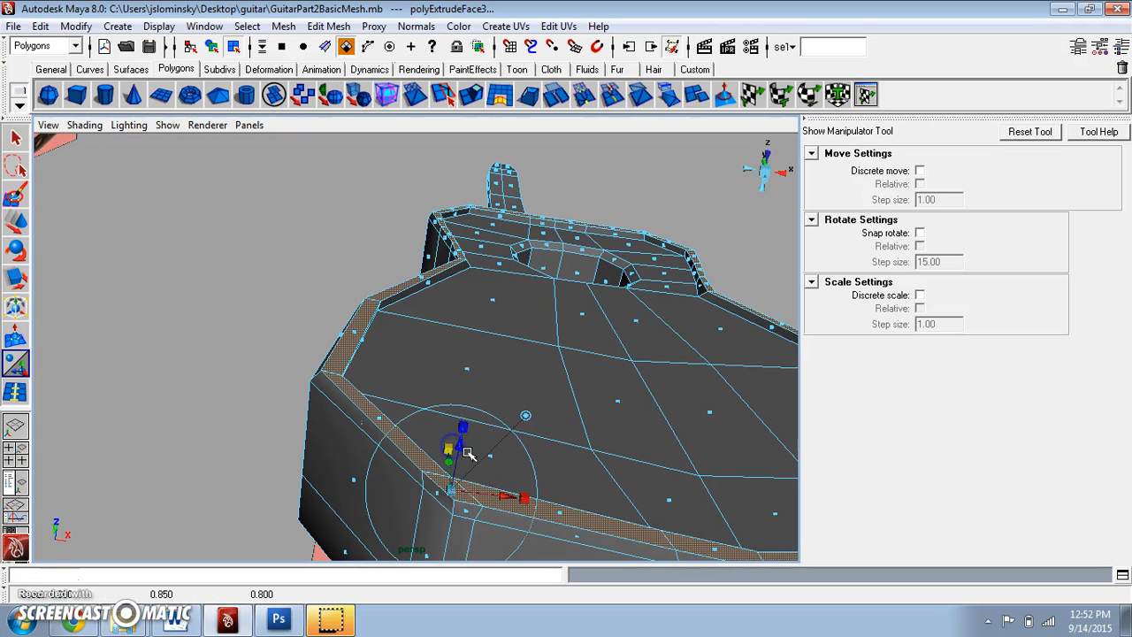
key("Delete")
left_click_drag(525, 369, 495, 456, "alt")
key("ctrl+z")
scroll(473, 373, "down", 3)
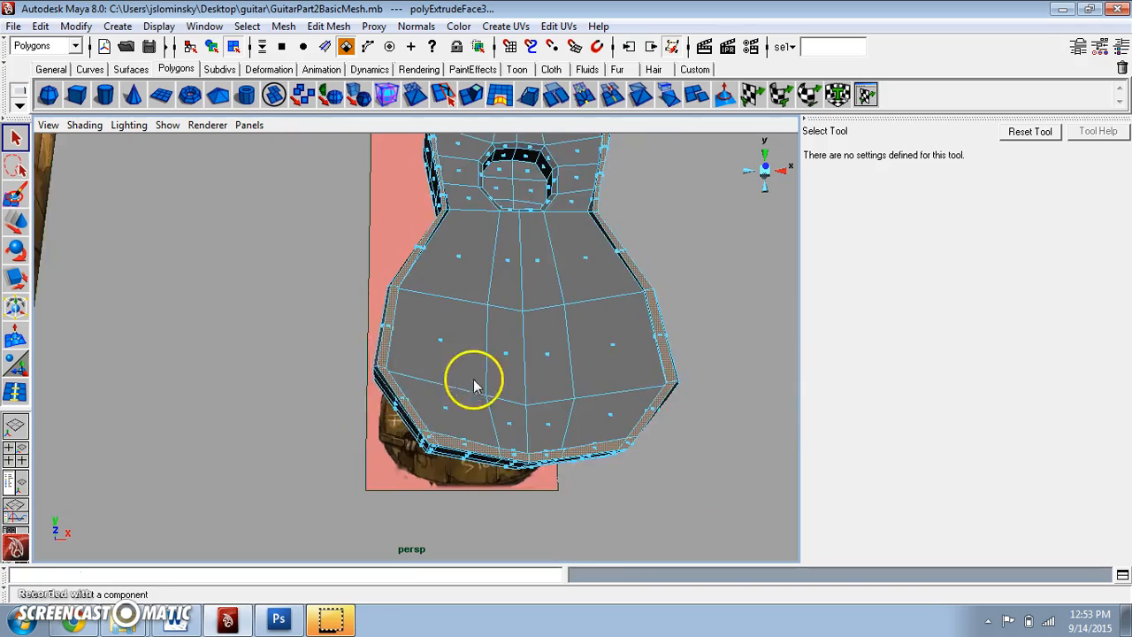
left_click_drag(473, 379, 518, 328, "alt")
right_click_drag(561, 308, 596, 288)
Select the guitar and insert an edge loop along the body's side near its back edge, continuing up the neck.
left_click_drag(720, 496, 575, 390, "alt")
left_click(548, 364)
left_click(614, 375)
left_click(467, 362)
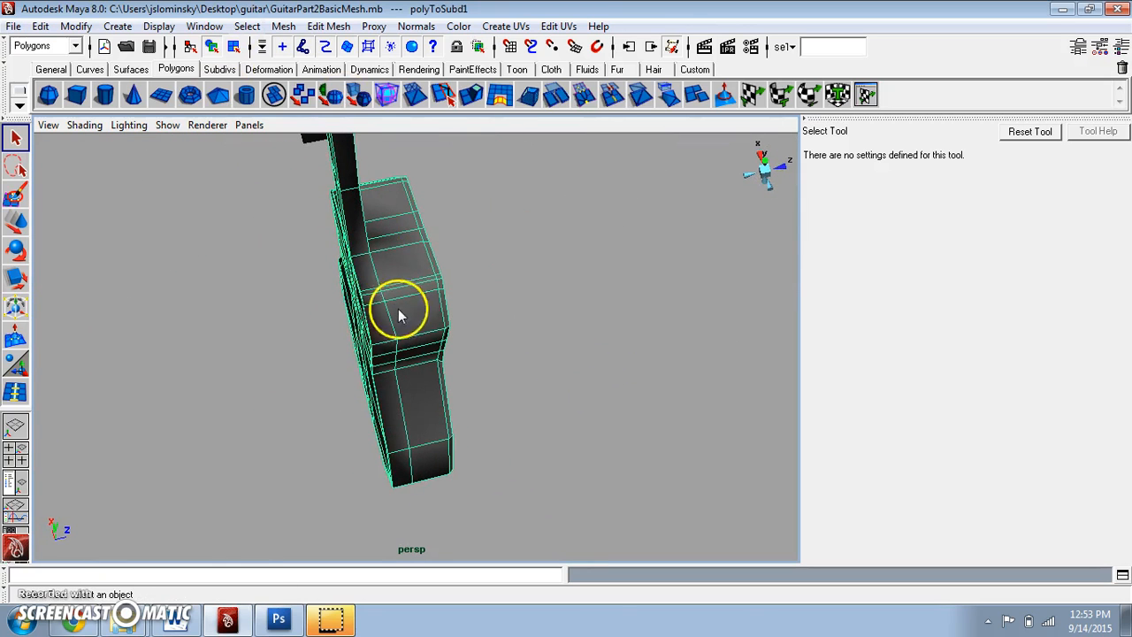
left_click(329, 26)
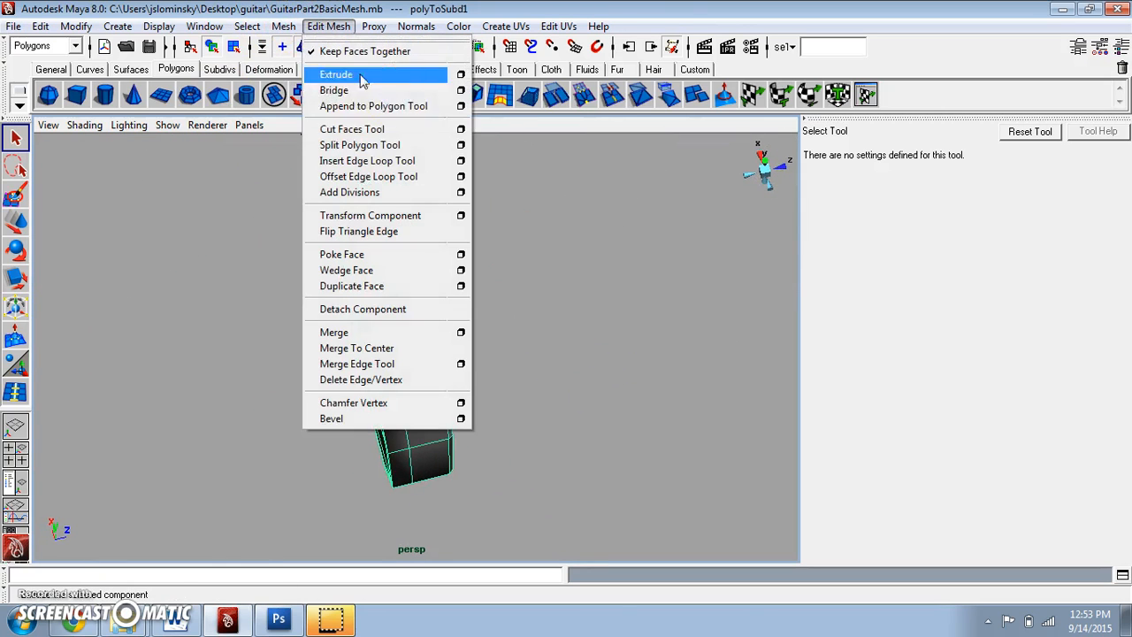
left_click(380, 154)
left_click_drag(372, 279, 361, 332, "alt")
left_click_drag(361, 332, 584, 396, "alt")
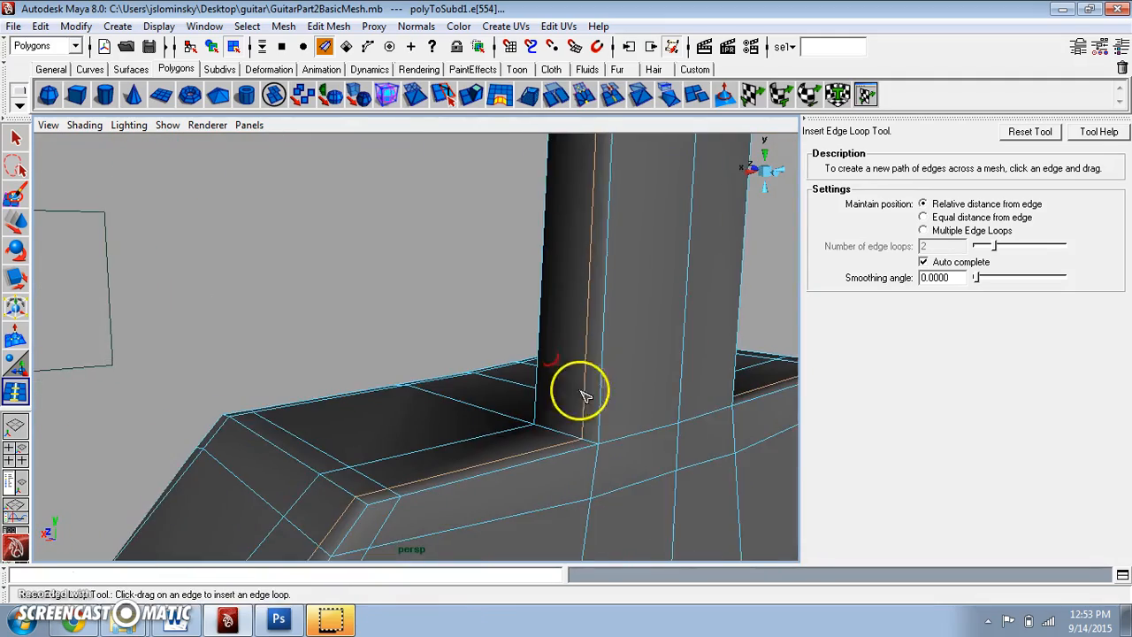
Insert edge loops at the base of the neck and just below the neck's tip.
left_click(602, 437)
left_click_drag(602, 437, 520, 440, "alt")
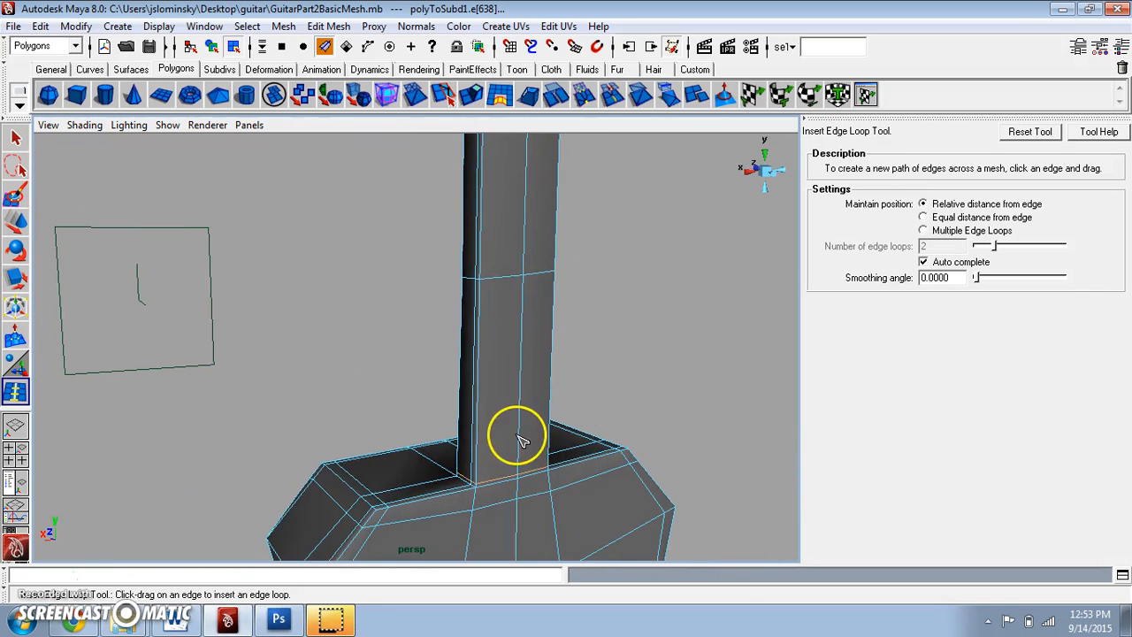
mouse_move(527, 352)
left_mouse_down("alt")
mouse_move(513, 300)
mouse_move(481, 336)
mouse_move(541, 347)
left_mouse_up("alt")
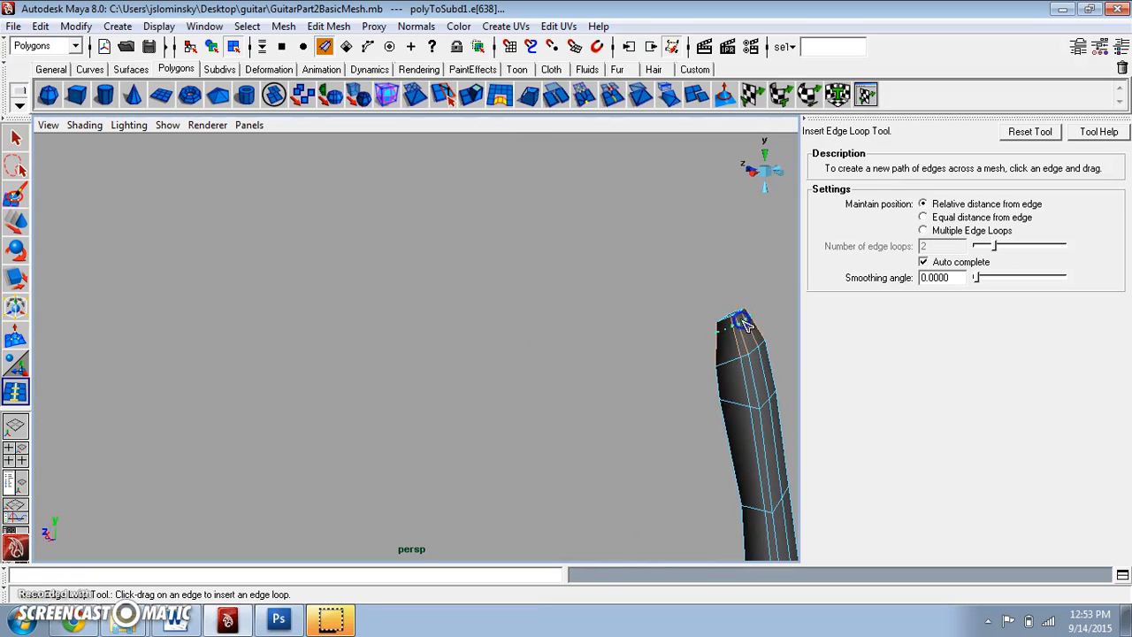
left_click(733, 372)
right_click_drag(733, 371, 716, 242, "alt")
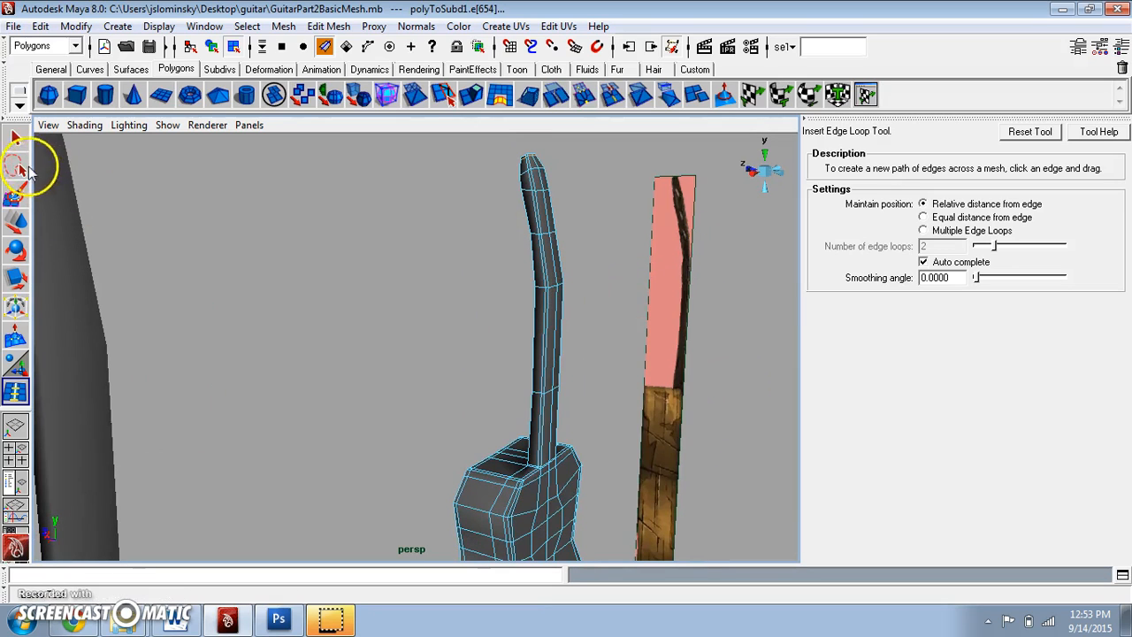
Return to object mode and deselect the guitar to show it without its wireframe beside the reference images.
left_click(18, 134)
left_click_drag(435, 298, 560, 338, "alt")
right_click_drag(554, 311, 608, 290)
left_click(570, 328)
left_click_drag(570, 328, 495, 398, "alt")
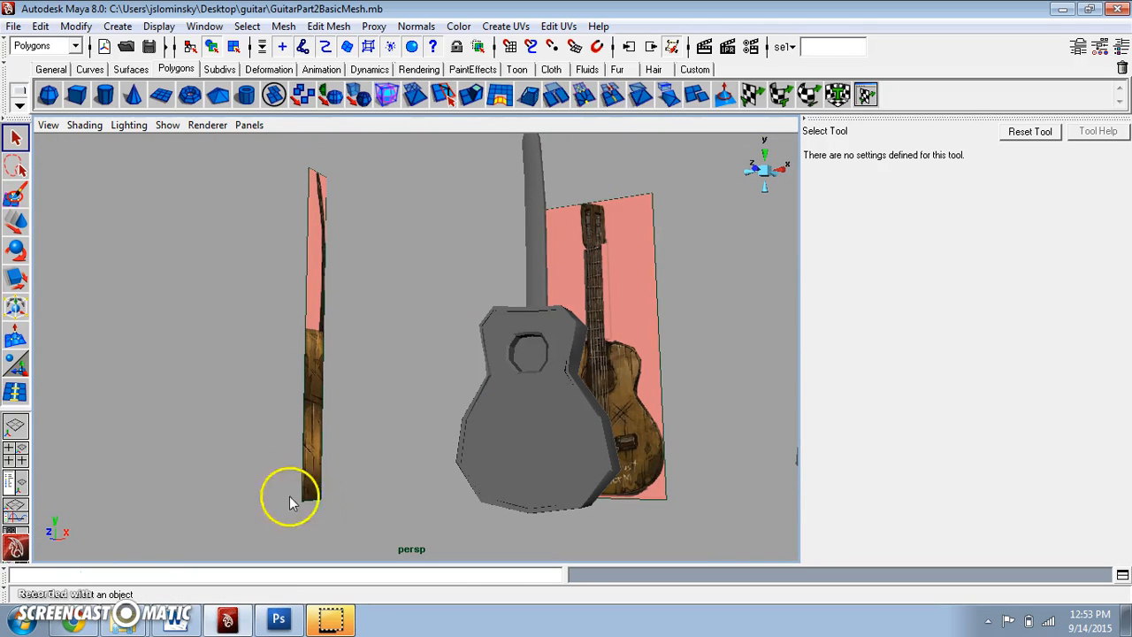
Examine the raised front border and the recessed sound hole on the guitar body from several angles.
left_click_drag(559, 430, 557, 428, "alt")
right_click_drag(557, 428, 581, 485, "alt")
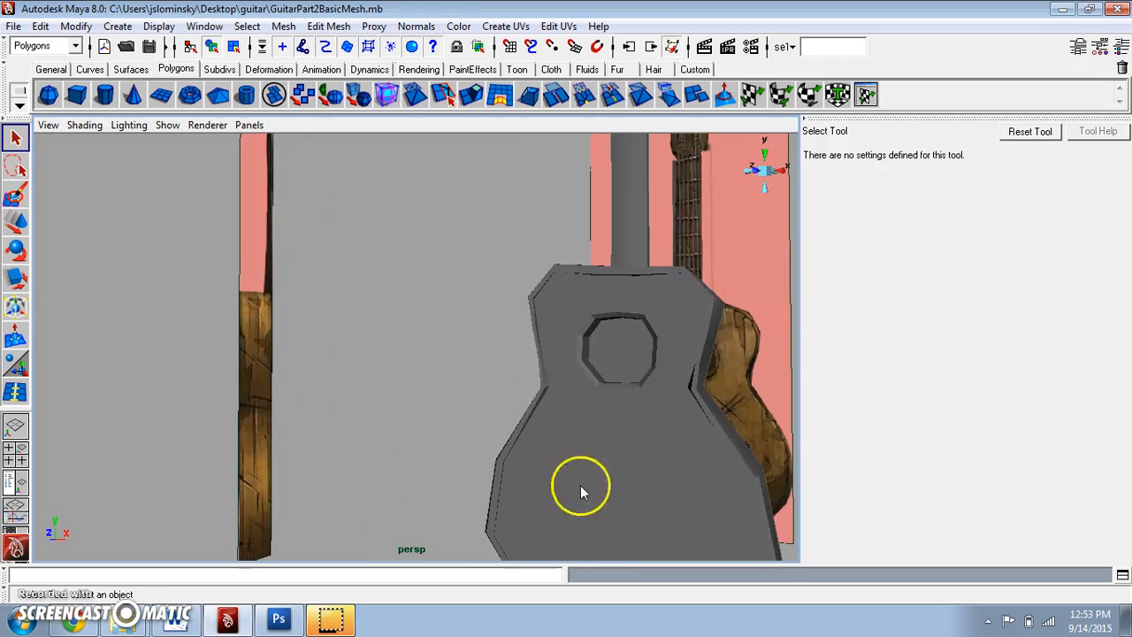
left_click(581, 485)
middle_click_drag(580, 485, 487, 382, "alt")
mouse_move(488, 381)
left_mouse_down("alt")
mouse_move(453, 373)
mouse_move(498, 383)
left_mouse_up("alt")
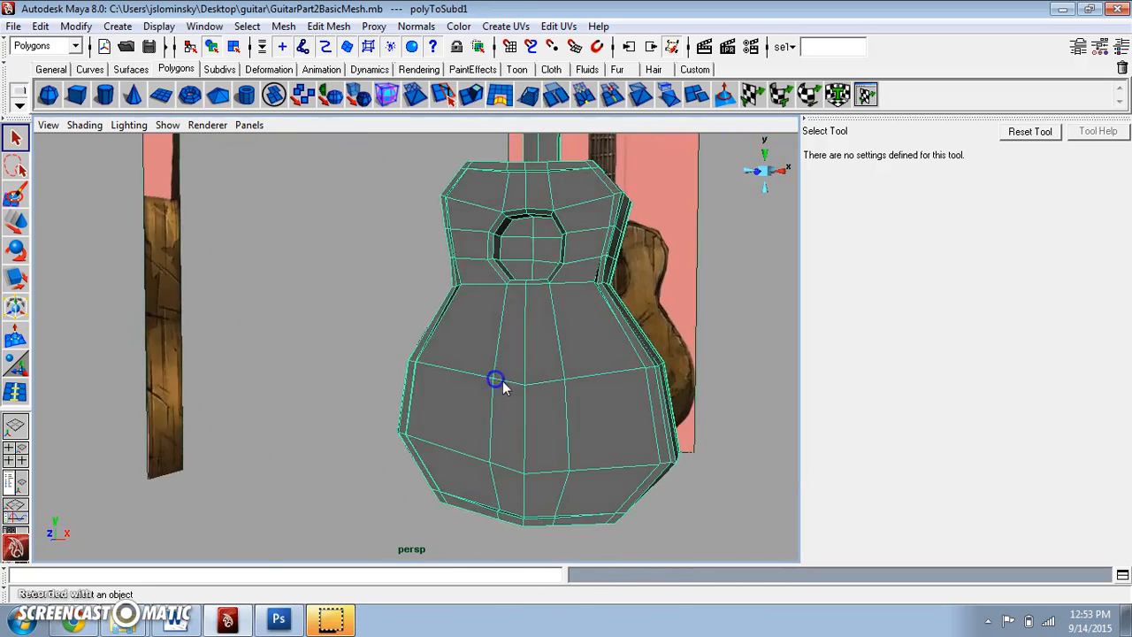
right_click_drag(498, 384, 501, 398, "alt")
left_click_drag(501, 397, 524, 356, "alt")
middle_click_drag(533, 466, 445, 330, "alt")
middle_click_drag(467, 408, 466, 323, "alt")
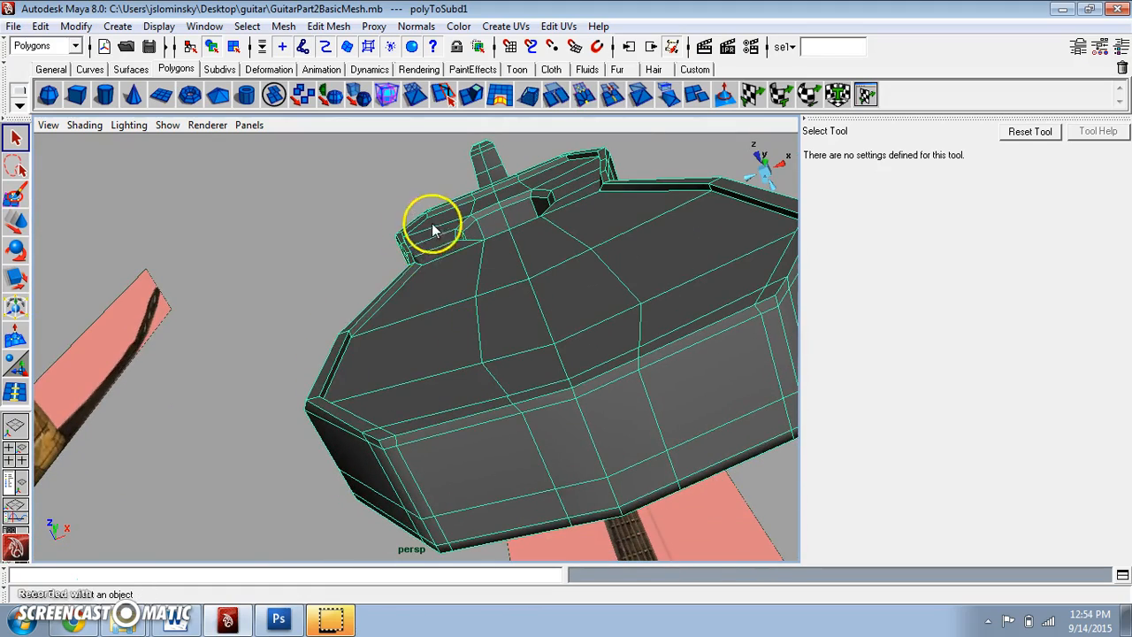
left_click_drag(521, 352, 341, 248, "alt")
left_click_drag(371, 357, 511, 366, "alt")
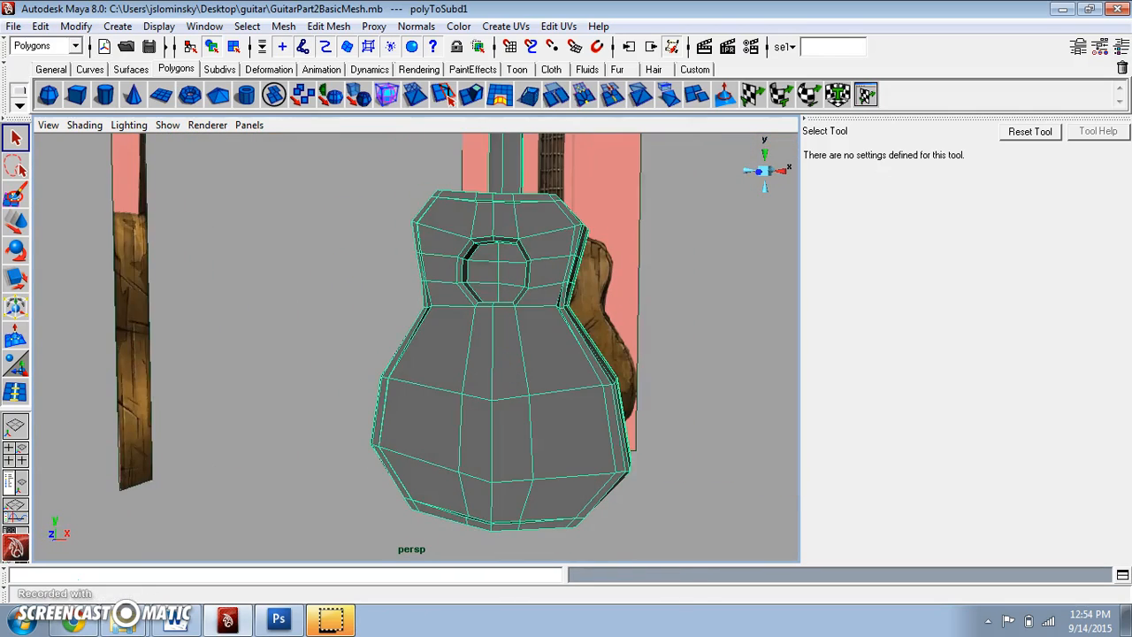
left_click(16, 194)
mouse_move(479, 351)
right_mouse_down()
mouse_move(470, 372)
mouse_move(479, 351)
right_mouse_up()
mouse_move(509, 386)
left_mouse_down()
mouse_move(468, 363)
mouse_move(434, 481)
mouse_move(442, 487)
mouse_move(515, 492)
mouse_move(543, 437)
mouse_move(539, 331)
mouse_move(495, 260)
mouse_move(467, 271)
mouse_move(449, 245)
mouse_move(489, 221)
left_mouse_up()
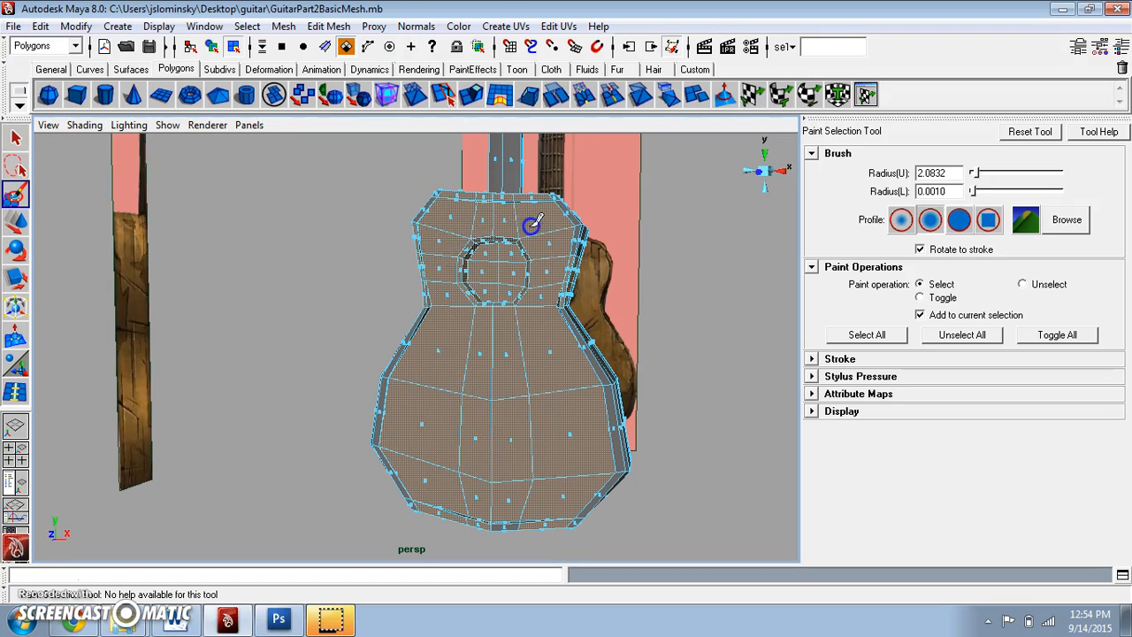
scroll(524, 249, "up", 2)
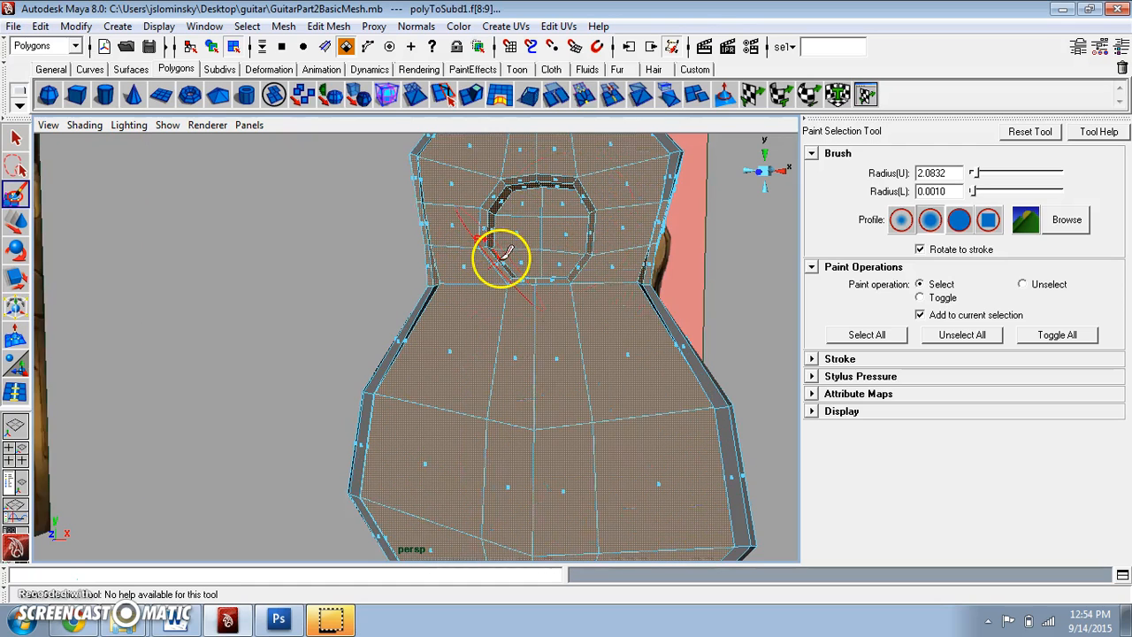
scroll(469, 257, "down", 3)
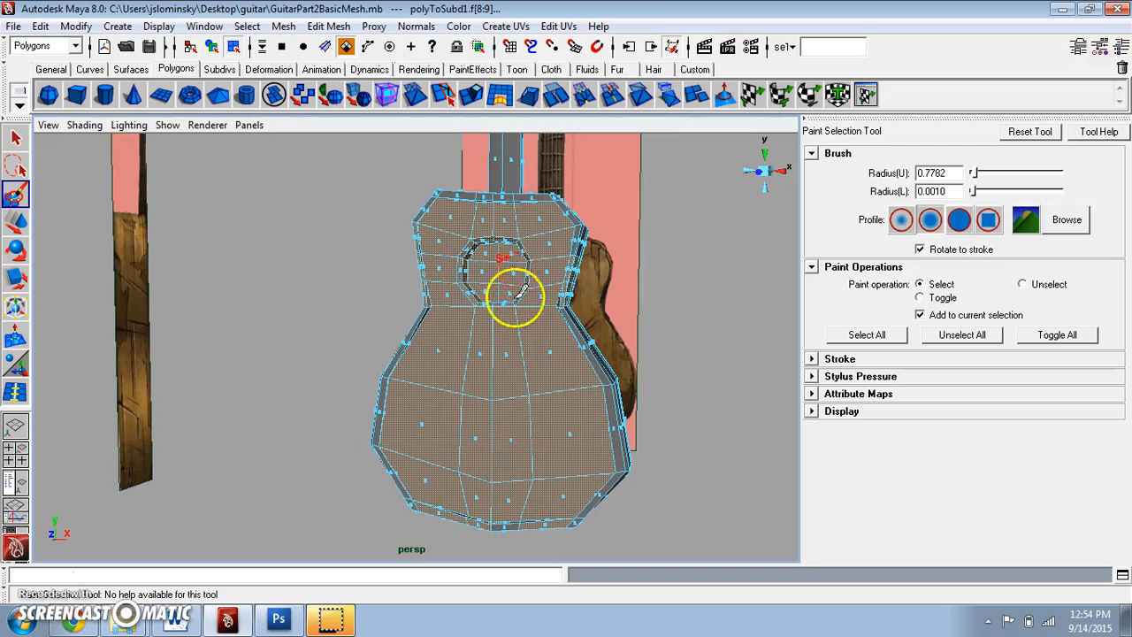
scroll(516, 297, "up", 3)
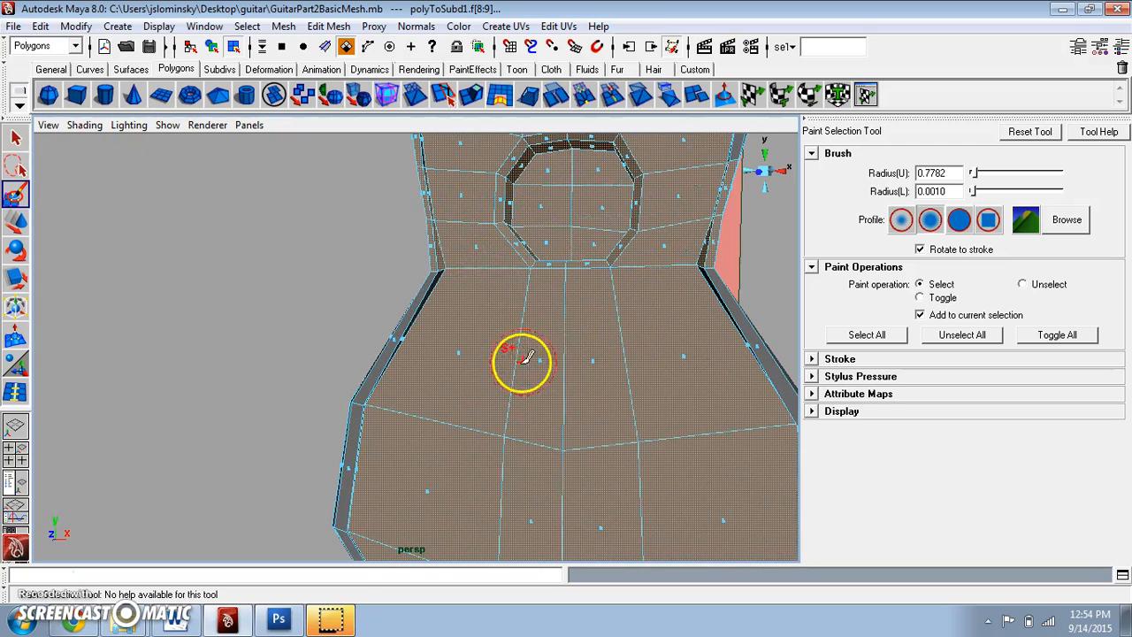
left_click(18, 139)
scroll(151, 236, "down", 4)
left_click(154, 237)
Duplicate the guitar in object mode and move the copy along the X axis beside the original.
right_click_drag(505, 379, 547, 294)
scroll(513, 371, "down", 3)
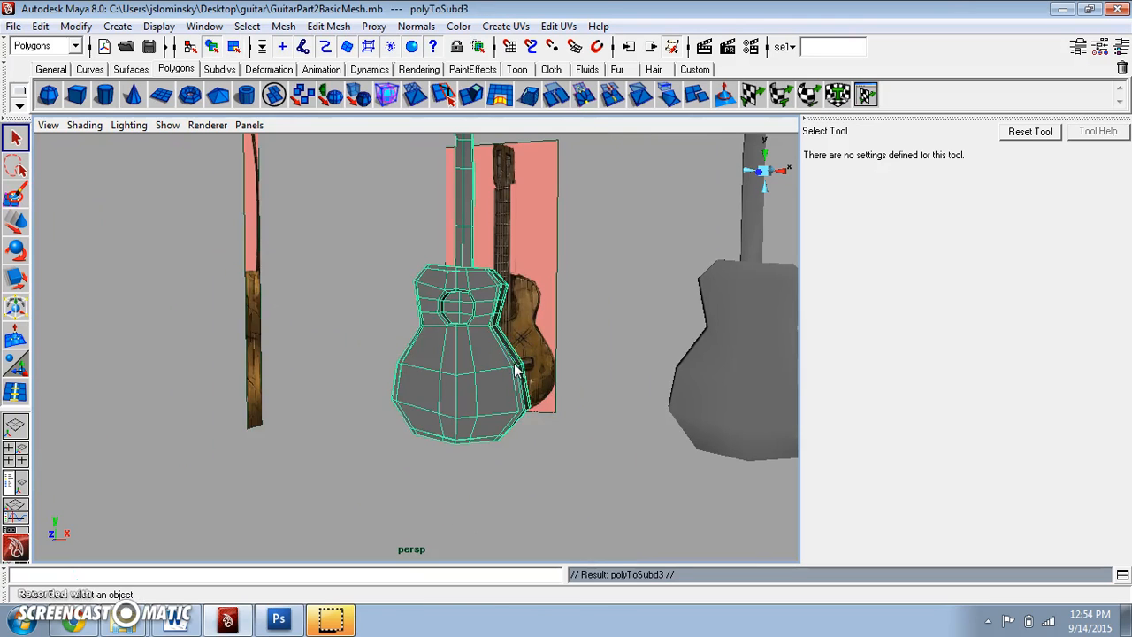
left_click(17, 224)
left_click_drag(533, 352, 630, 423)
scroll(650, 401, "down", 4)
left_click_drag(581, 351, 596, 357)
scroll(544, 404, "up", 3)
left_click_drag(544, 404, 566, 427, "alt")
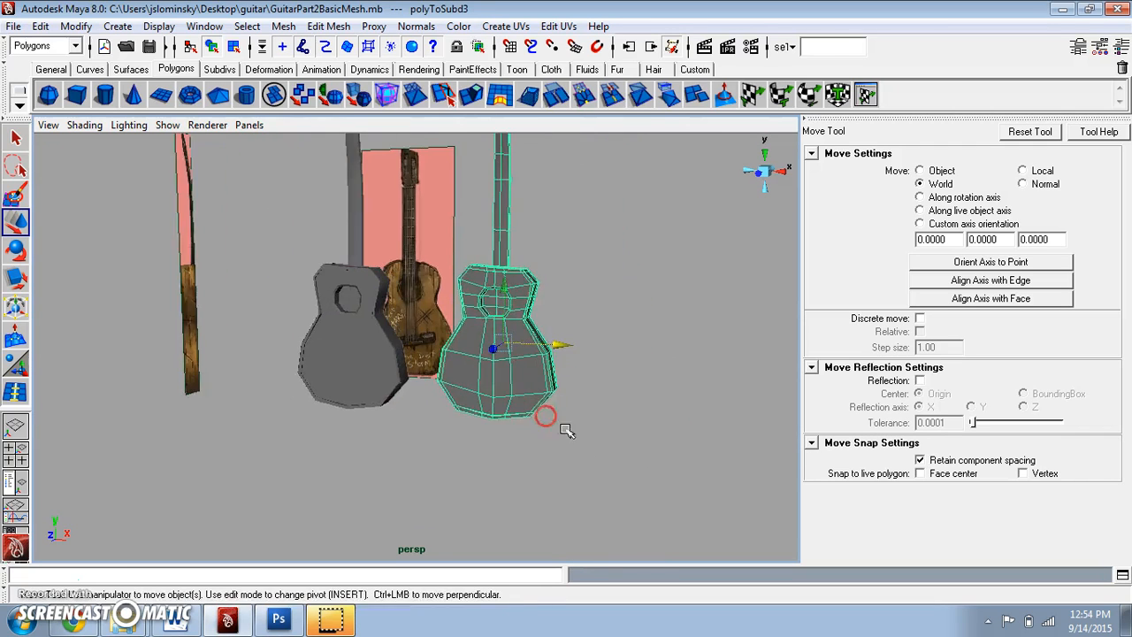
Select the recessed inner faces of the copied guitar's sound hole with the Paint Selection Tool.
scroll(577, 433, "up", 5)
scroll(669, 431, "down", 2)
left_click_drag(670, 431, 648, 417, "alt")
middle_click_drag(647, 418, 622, 405, "alt")
scroll(622, 406, "up", 4)
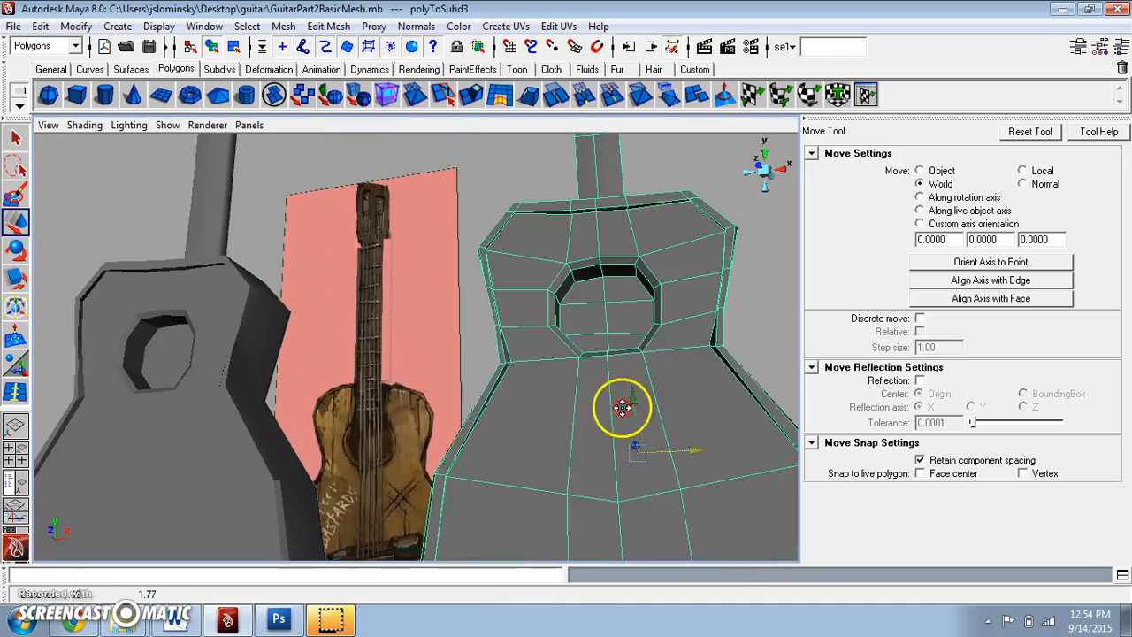
left_click_drag(621, 407, 607, 422, "alt")
scroll(608, 420, "up", 4)
middle_click_drag(609, 420, 629, 384, "alt")
left_click_drag(629, 384, 589, 383, "alt")
middle_click_drag(589, 383, 561, 360, "alt")
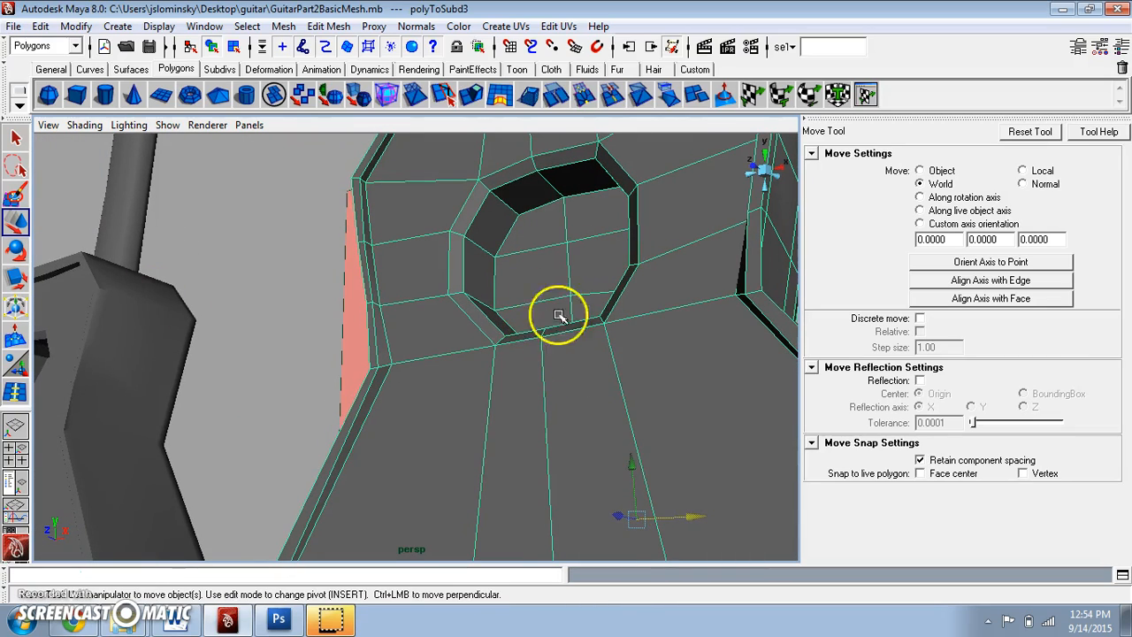
left_click(15, 194)
mouse_move(535, 251)
left_mouse_down()
mouse_move(523, 263)
mouse_move(538, 304)
mouse_move(589, 260)
mouse_move(600, 222)
left_mouse_up()
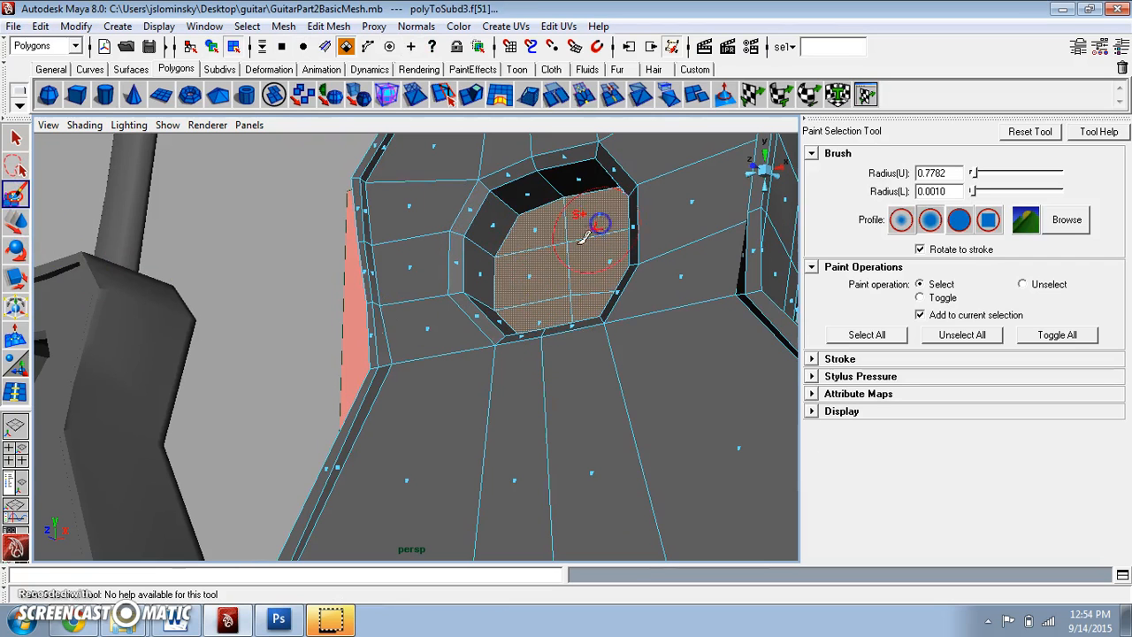
Reduce the paint selection brush radius to 0.2304 and add the sound hole's surrounding wall faces to the selection.
key("w")
mouse_move(442, 324)
left_mouse_down("alt")
mouse_move(482, 407)
mouse_move(435, 400)
left_mouse_up("alt")
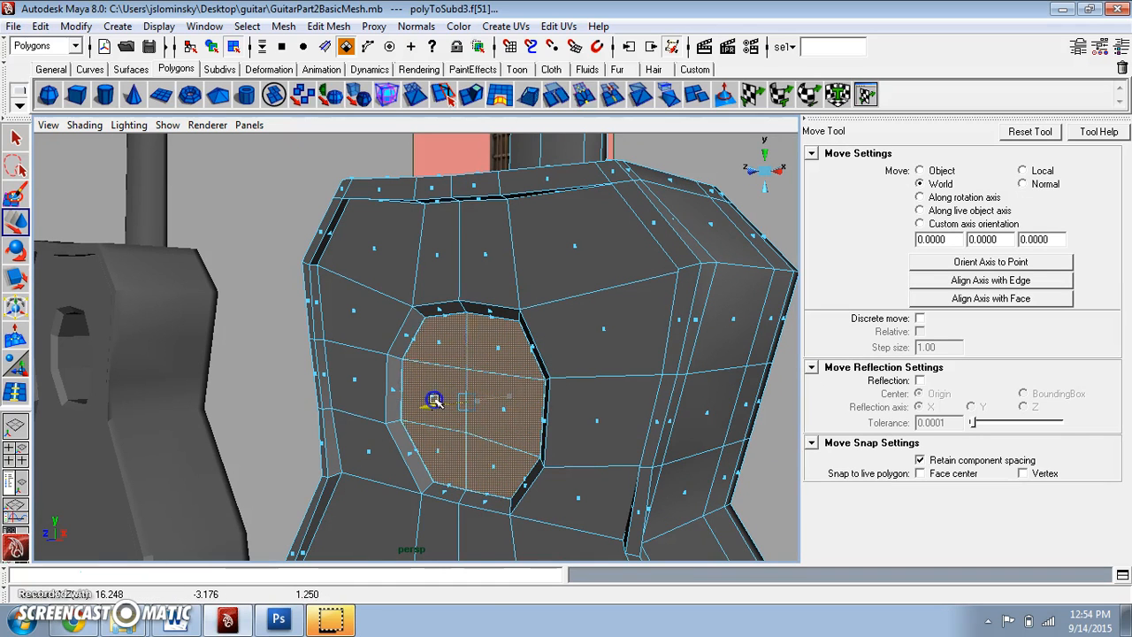
scroll(439, 405, "down", 5)
left_click_drag(506, 405, 536, 374, "alt")
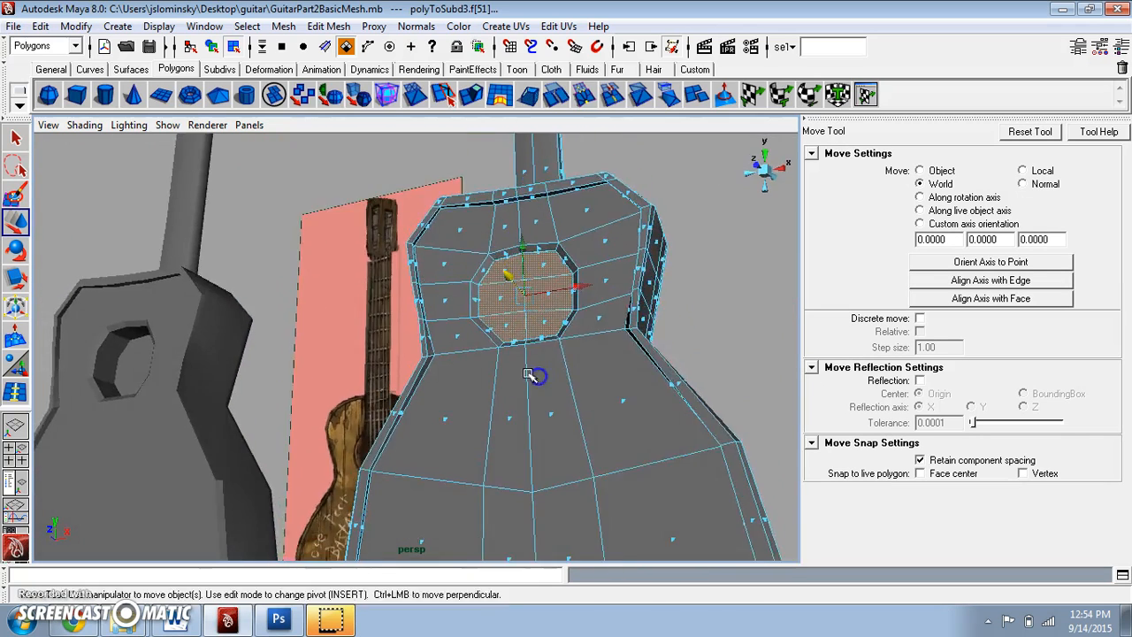
scroll(522, 354, "up", 5)
left_click(18, 196)
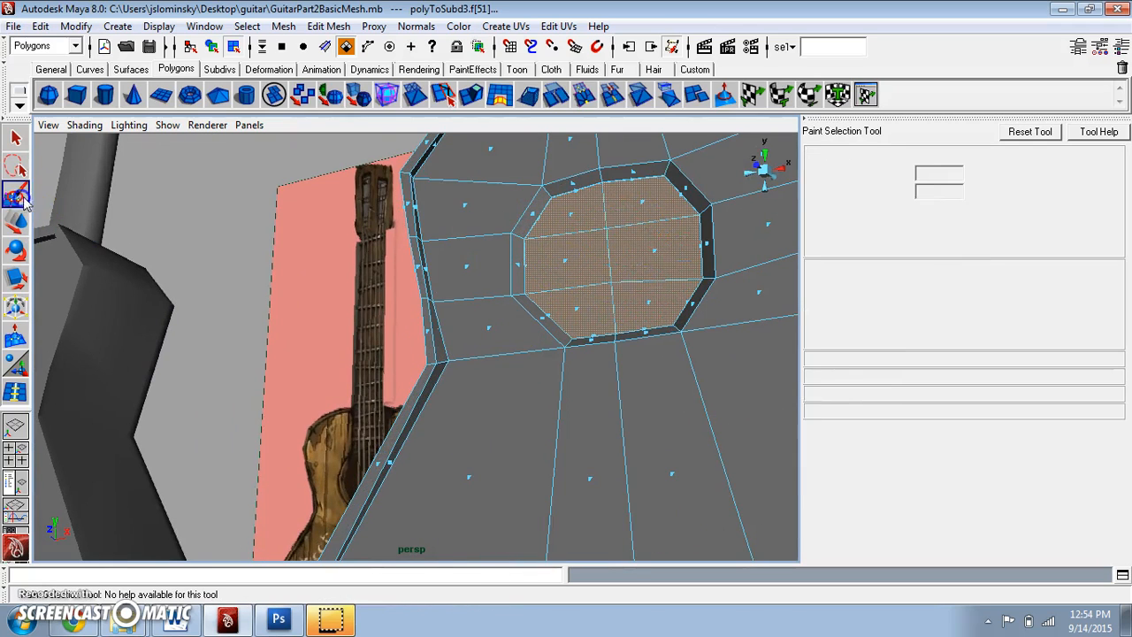
scroll(562, 203, "up", 3)
left_click_drag(631, 235, 704, 243)
key("b")
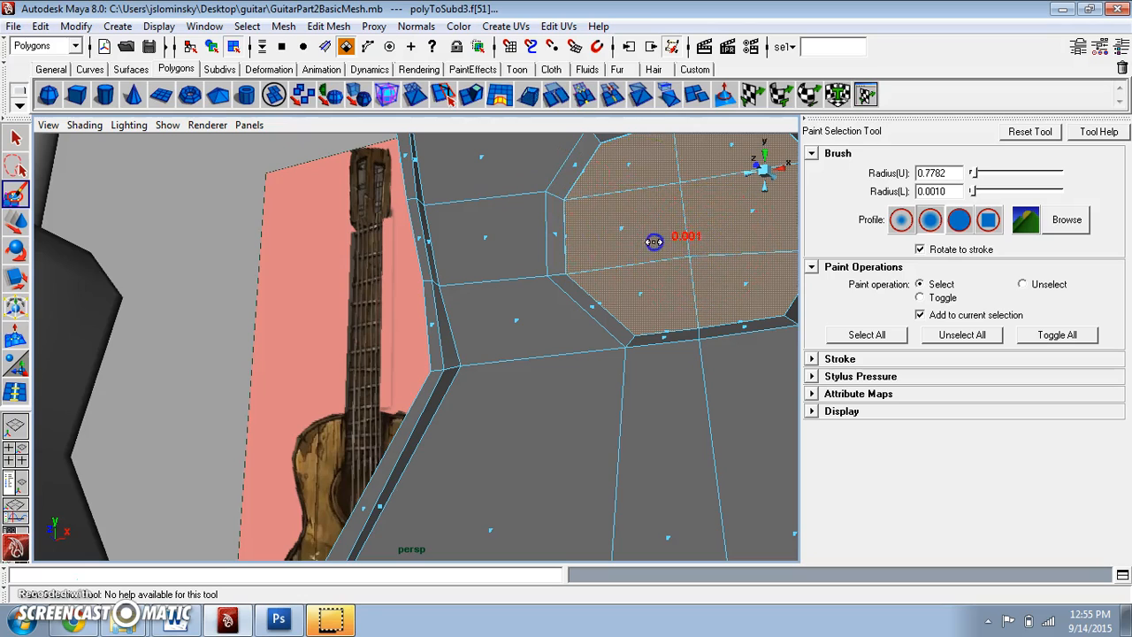
mouse_move(602, 252)
left_mouse_down()
mouse_move(588, 160)
mouse_move(577, 179)
left_mouse_up()
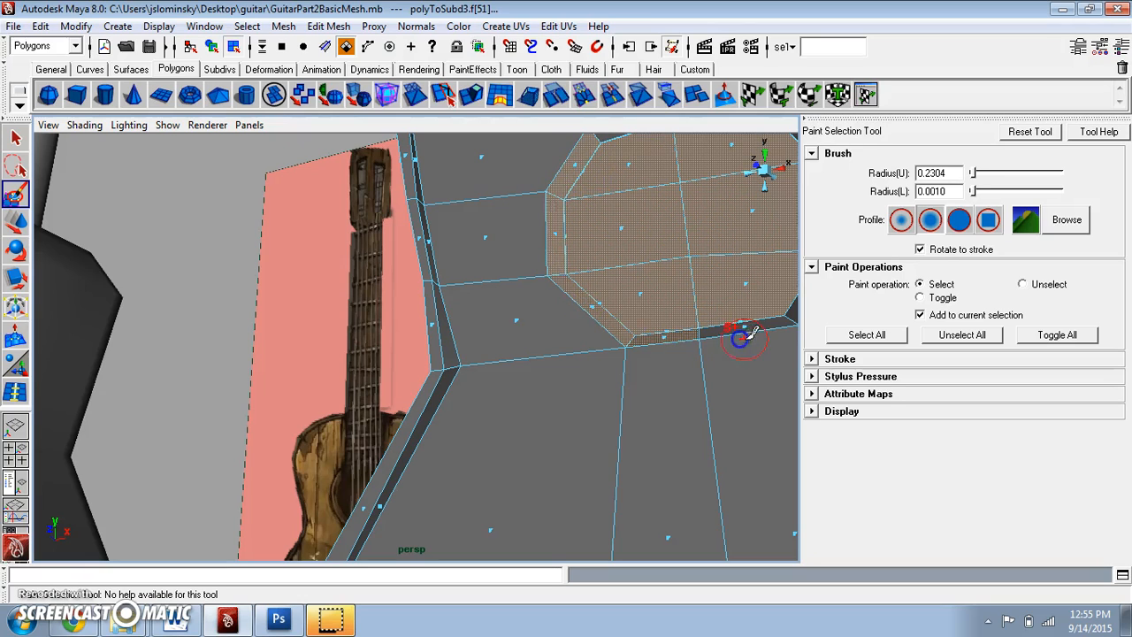
left_click_drag(743, 324, 645, 450, "alt")
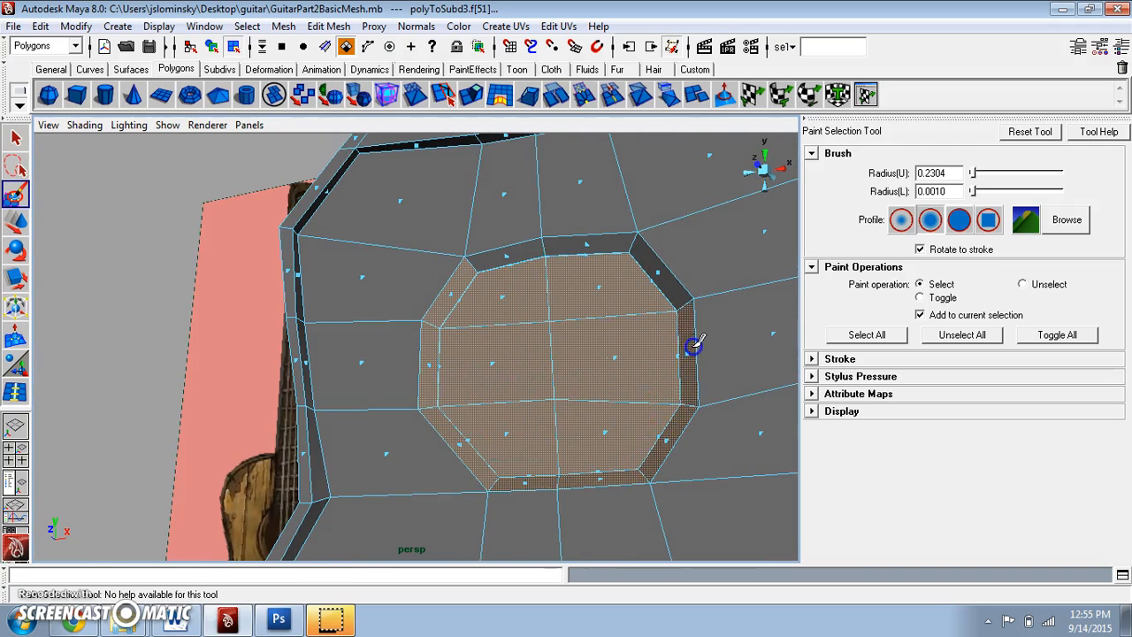
mouse_move(648, 258)
left_mouse_down()
mouse_move(545, 247)
mouse_move(473, 258)
left_mouse_up()
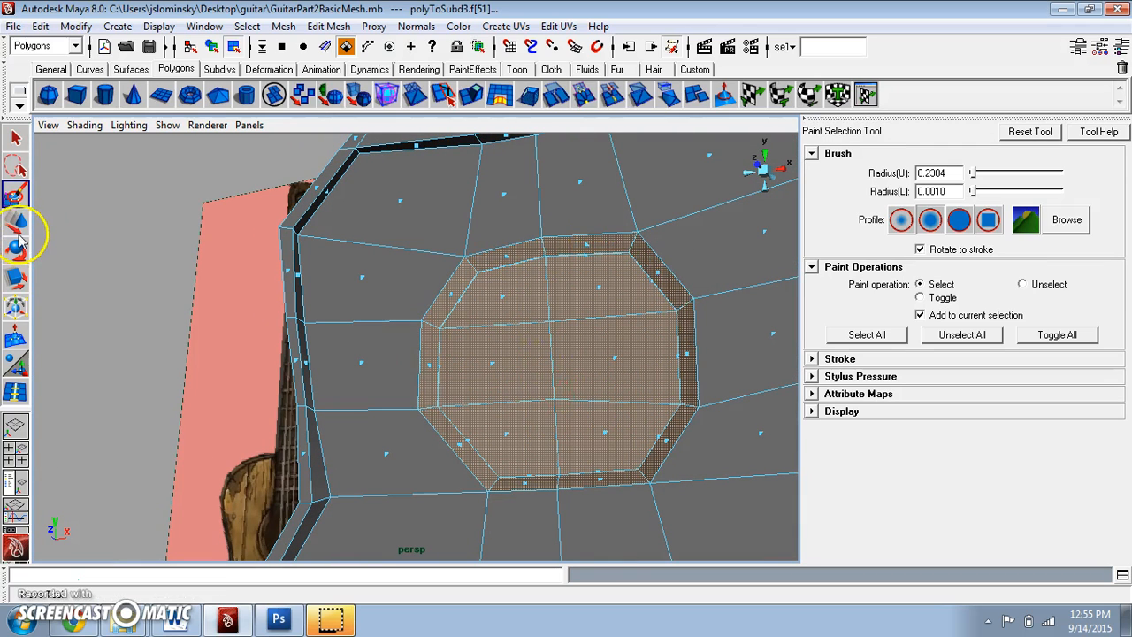
Flatten the selected sound hole faces by scaling them along the Z axis.
left_click(15, 276)
left_click_drag(118, 321, 541, 307, "alt")
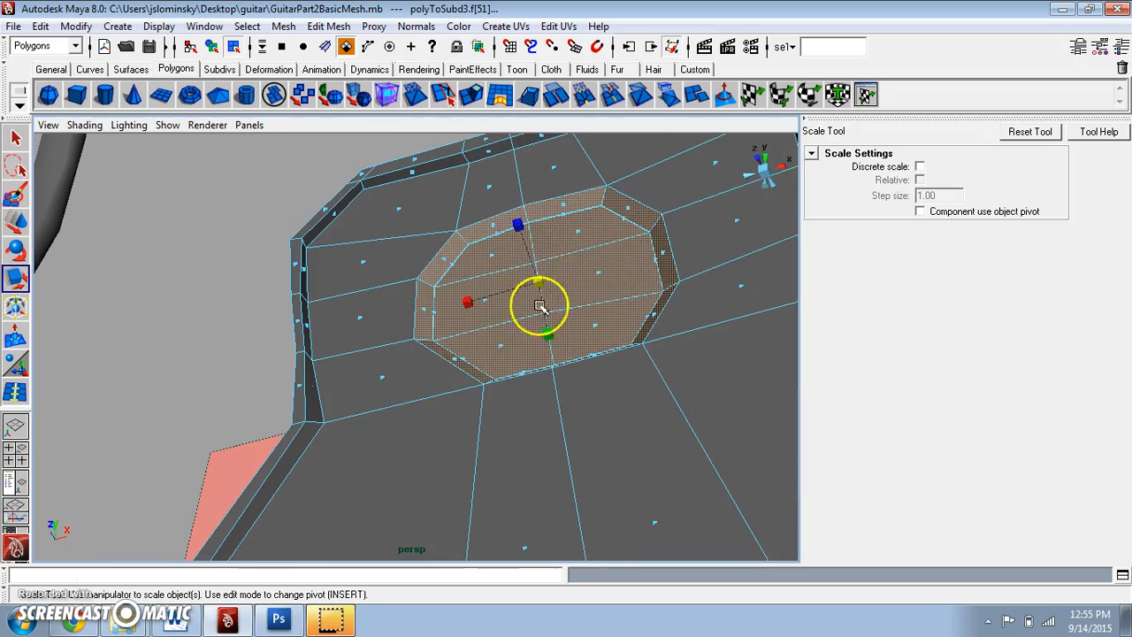
left_click_drag(521, 224, 496, 341)
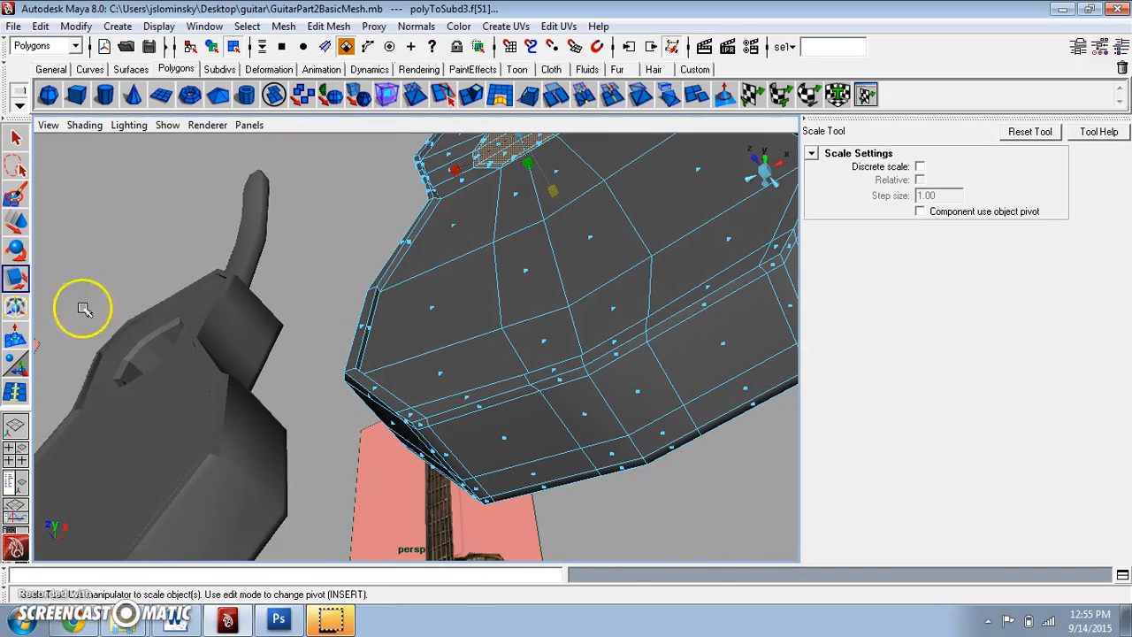
Paint-select the body's front faces with a 1.2860 brush radius, then deselect the stray outer top face with a 0.2977 radius.
left_click(16, 194)
mouse_move(425, 367)
left_mouse_down("alt")
mouse_move(557, 394)
mouse_move(445, 495)
mouse_move(457, 437)
mouse_move(560, 475)
mouse_move(510, 434)
mouse_move(519, 362)
mouse_move(442, 341)
mouse_move(551, 334)
left_mouse_up("alt")
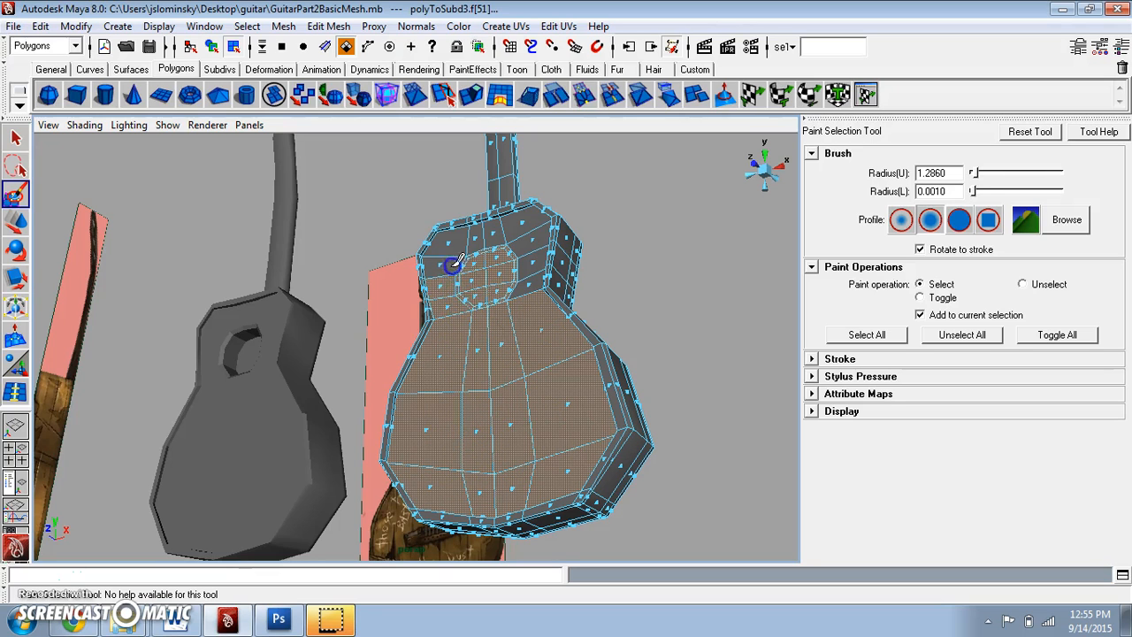
left_click(522, 274)
scroll(523, 276, "up", 5)
middle_click_drag(523, 275, 556, 324, "alt")
scroll(485, 467, "up", 3)
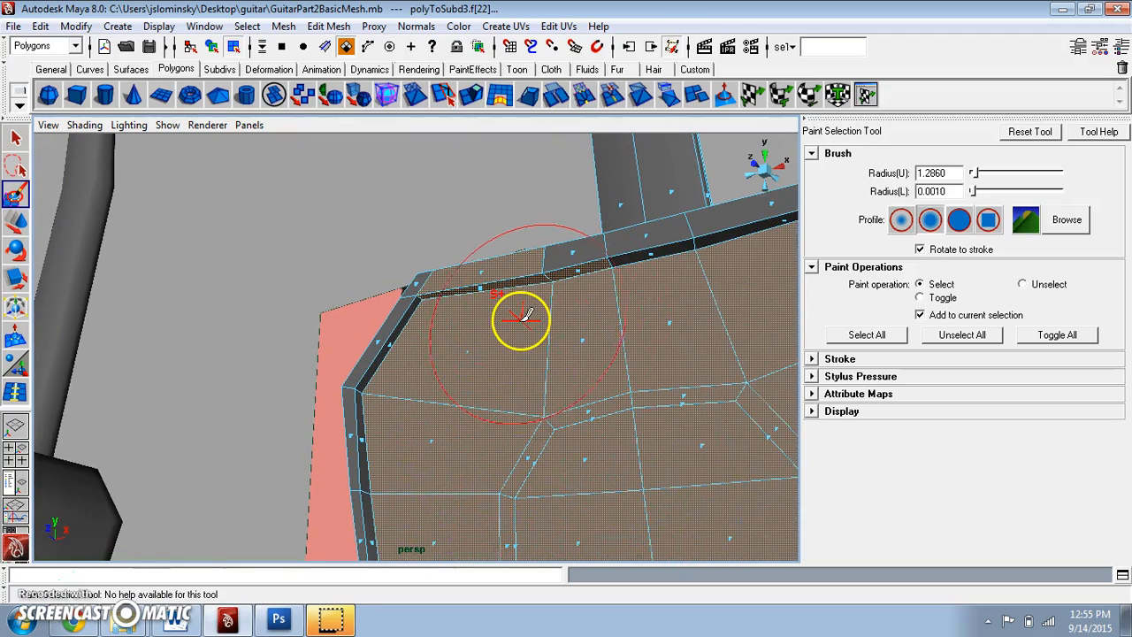
left_click_drag(522, 317, 498, 322)
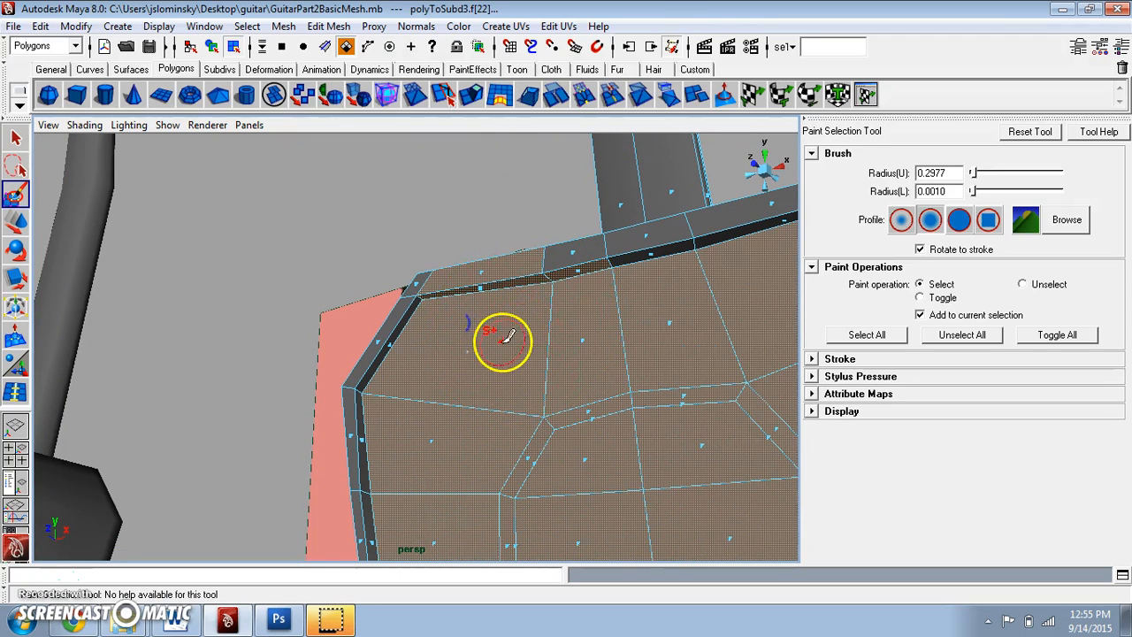
left_click(484, 274, "ctrl")
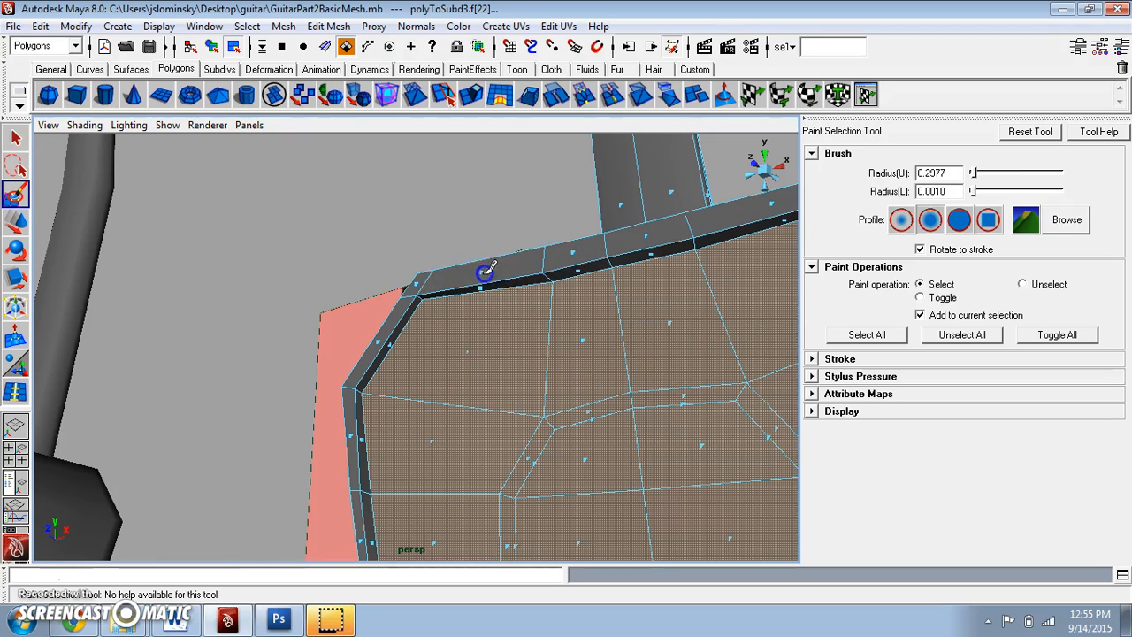
Add the border's inner wall faces along one side of the lower body to the selection, leaving out the outer border face.
scroll(519, 307, "down", 5)
left_click_drag(566, 382, 608, 351, "alt")
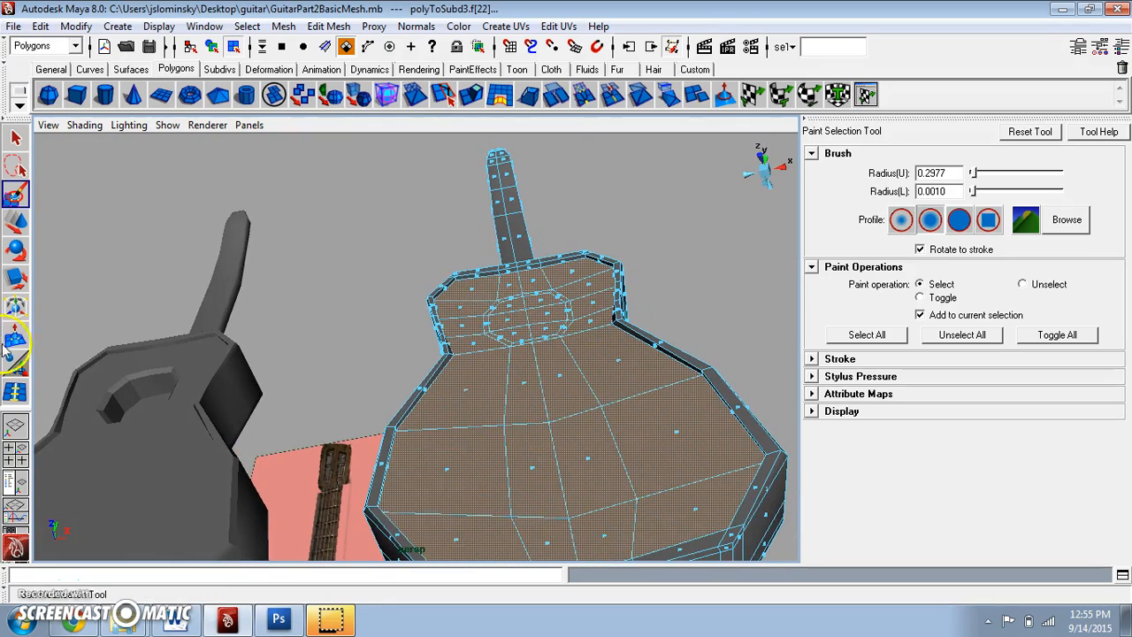
left_click(15, 278)
left_click_drag(561, 384, 534, 372)
scroll(539, 382, "up", 5)
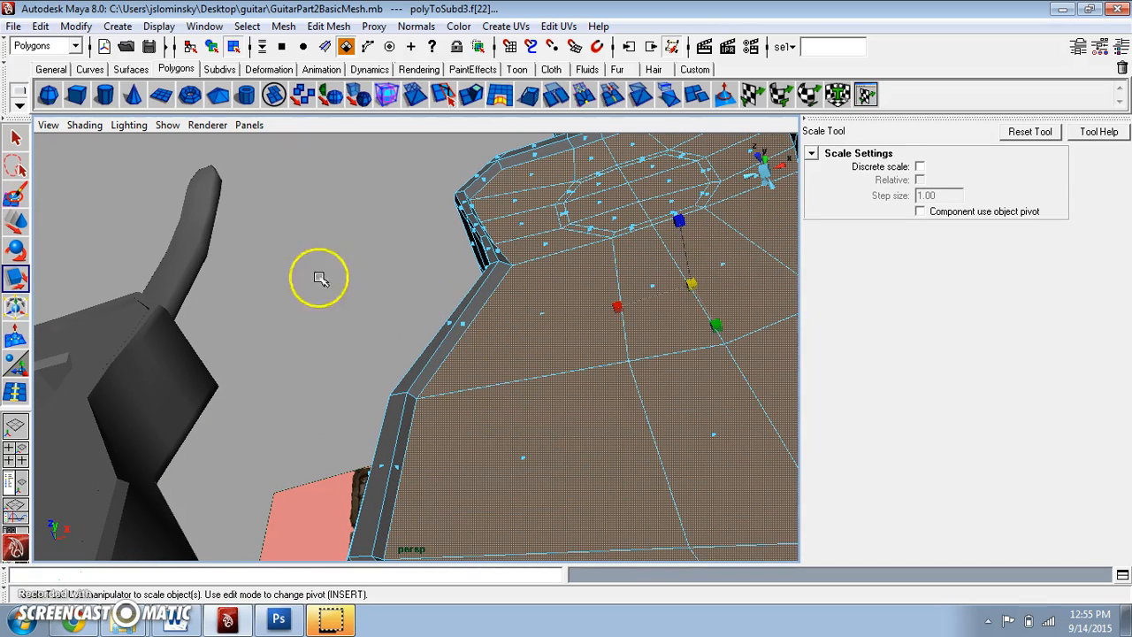
left_click(15, 194)
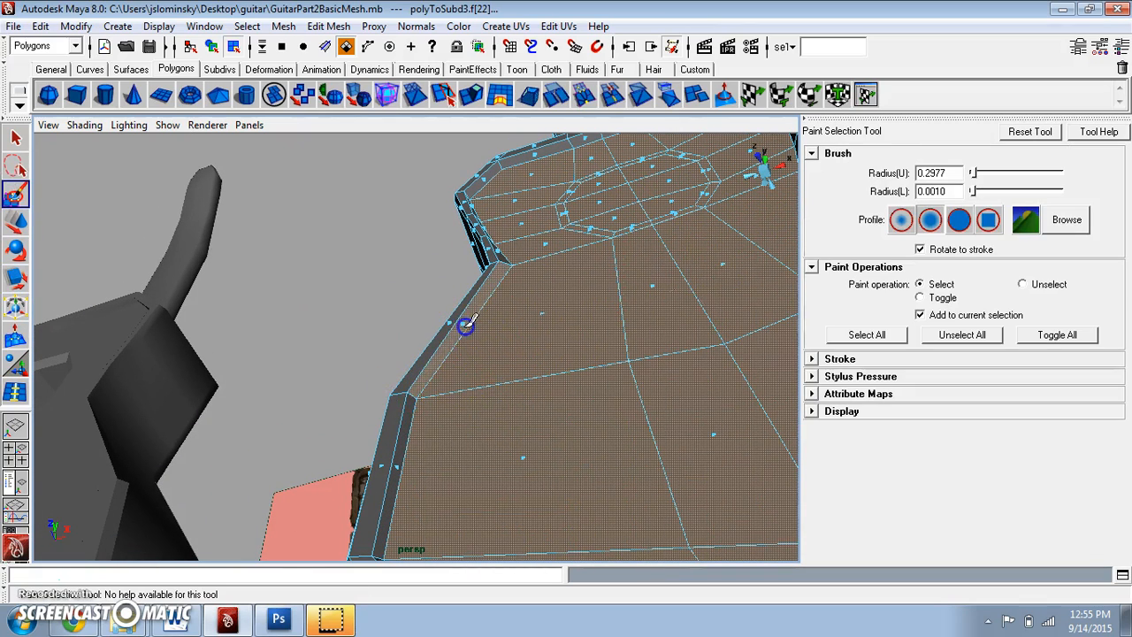
mouse_move(396, 464)
left_mouse_down("alt")
mouse_move(435, 340)
mouse_move(388, 311)
mouse_move(433, 425)
left_mouse_up("alt")
left_click(388, 308)
right_click_drag(433, 425, 451, 501, "alt")
middle_click_drag(444, 497, 533, 220, "alt")
scroll(534, 220, "up", 5)
left_click_drag(521, 271, 506, 285, "alt")
left_click(497, 263)
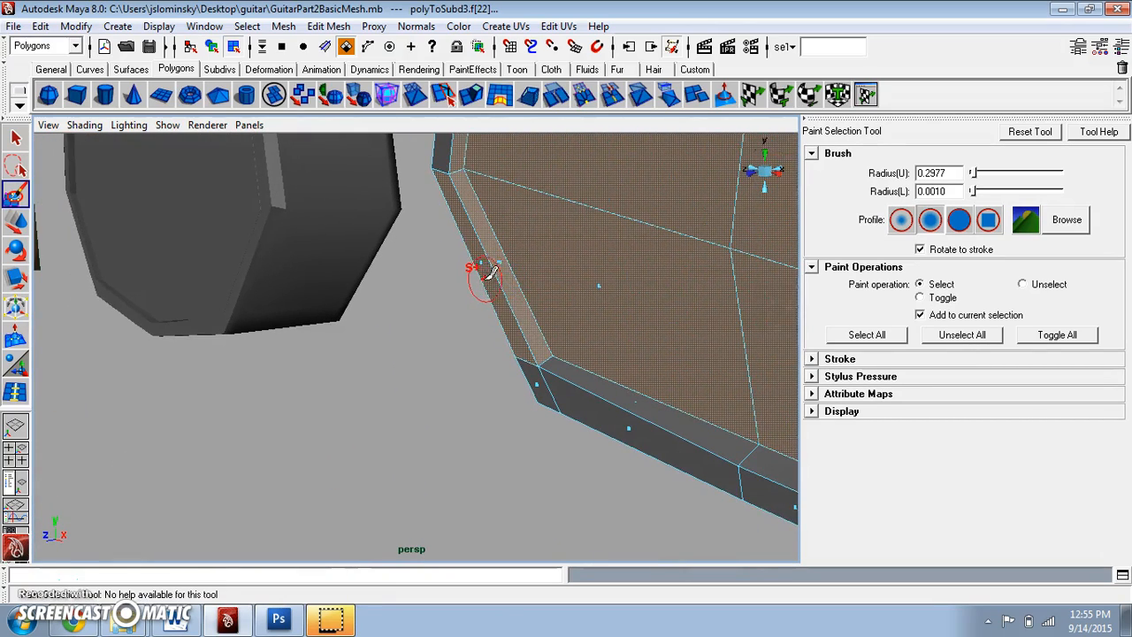
left_click_drag(487, 265, 577, 250)
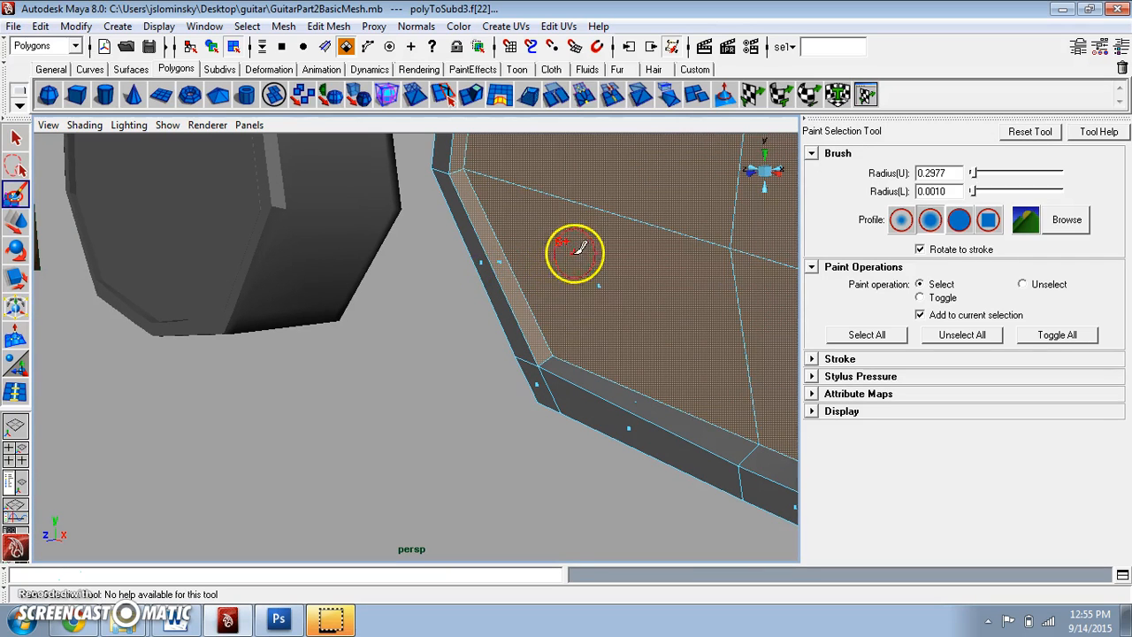
Add the inner wall faces around the bottom of the body to the selection, using a brush radius of 0.2021.
mouse_move(636, 393)
left_mouse_down()
mouse_move(558, 392)
mouse_move(541, 419)
left_mouse_up()
scroll(641, 400, "down", 3)
mouse_move(541, 421)
left_mouse_down()
mouse_move(567, 414)
mouse_move(698, 434)
mouse_move(518, 412)
mouse_move(662, 409)
mouse_move(449, 436)
mouse_move(513, 436)
left_mouse_up()
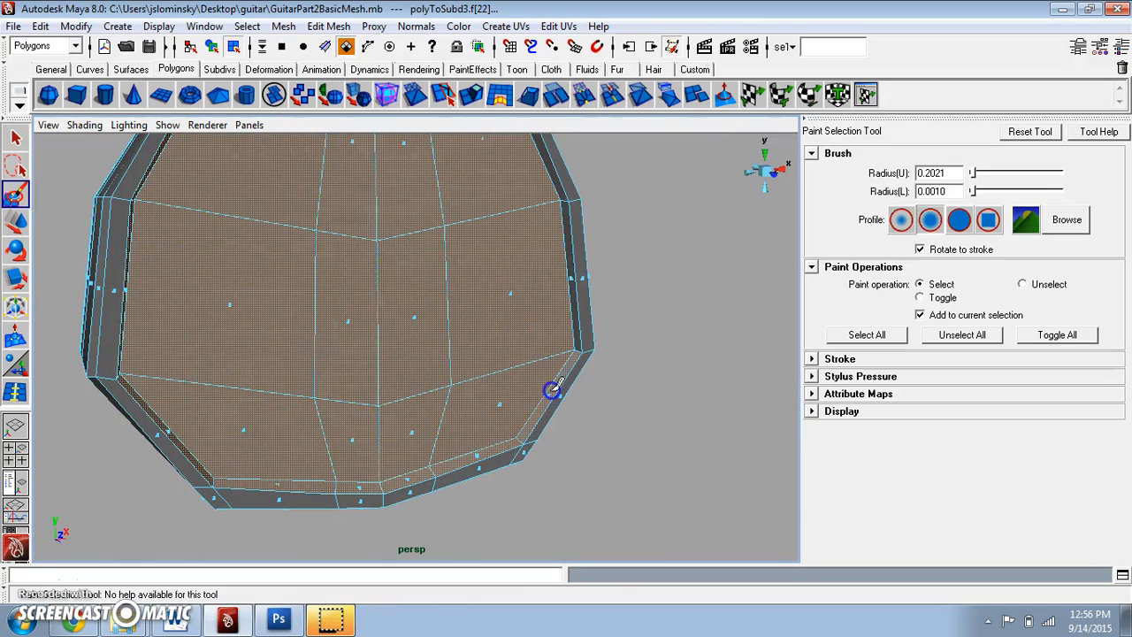
middle_click_drag(573, 273, 576, 331, "alt")
left_click_drag(575, 331, 573, 418, "alt")
Add the border's inner wall faces around the upper body and waist to the selection.
left_click_drag(546, 234, 612, 354, "alt")
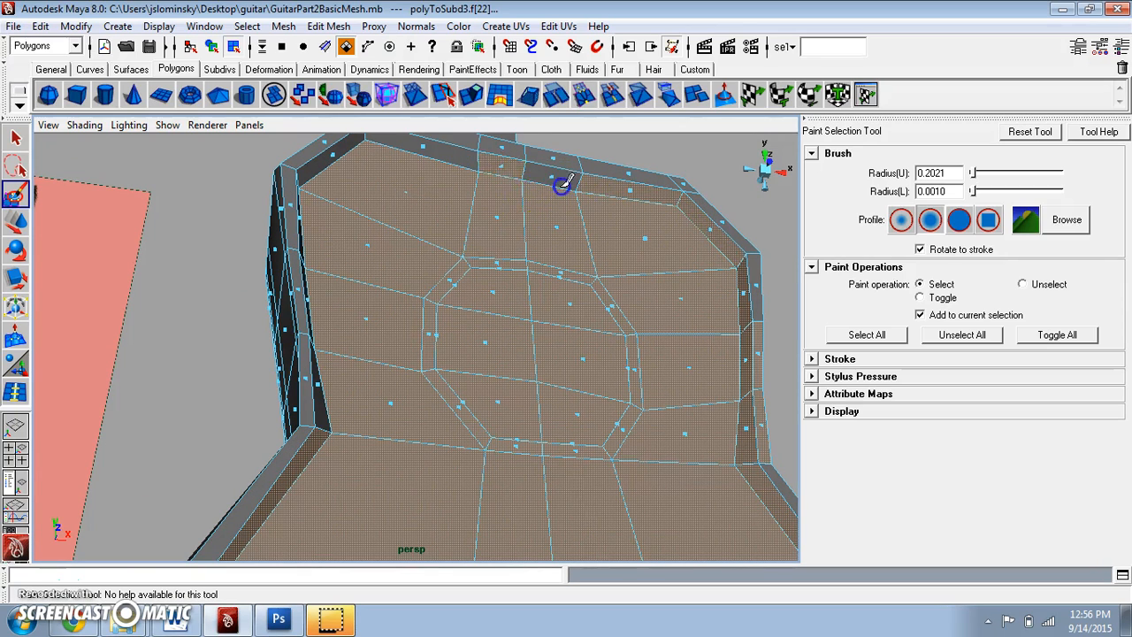
left_click_drag(453, 212, 350, 359, "alt")
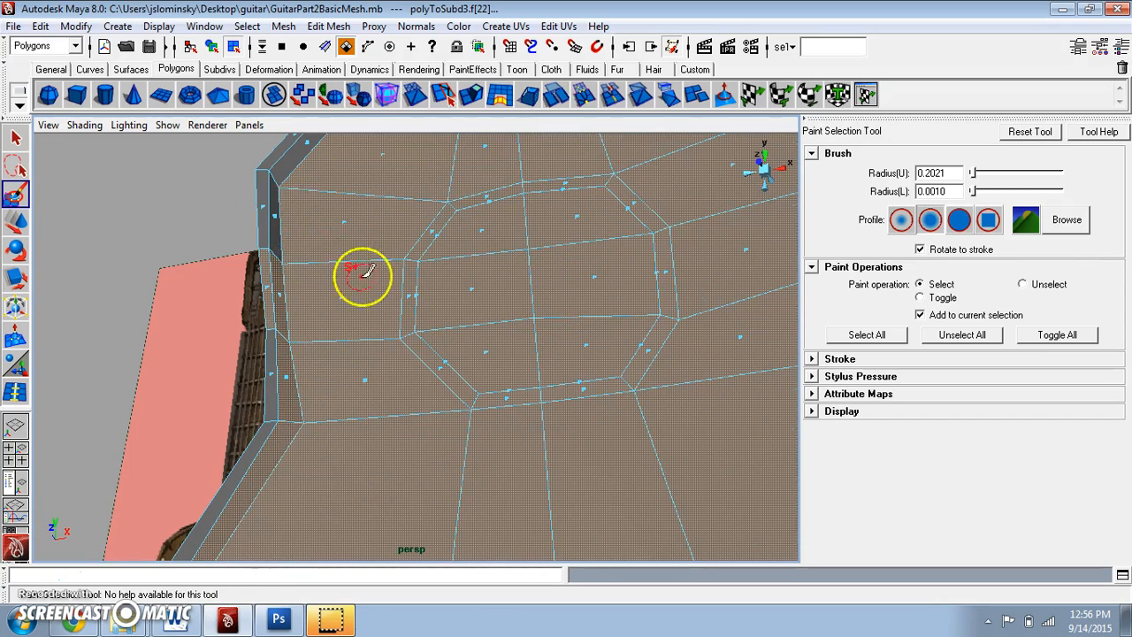
left_click_drag(362, 270, 359, 260, "alt")
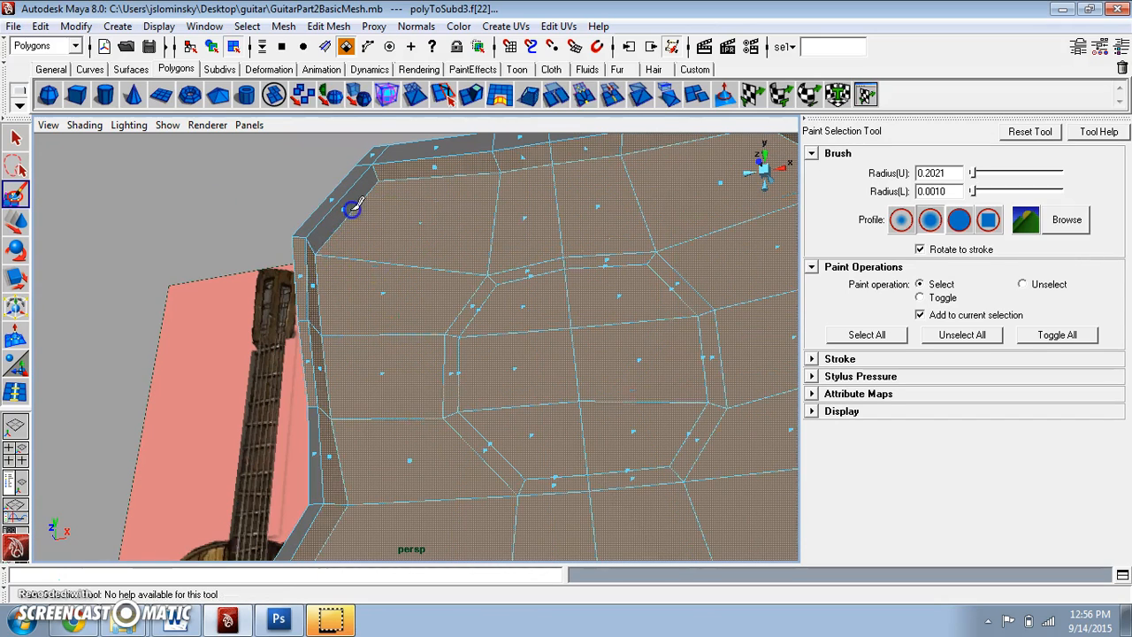
left_click(295, 274)
left_click(303, 359)
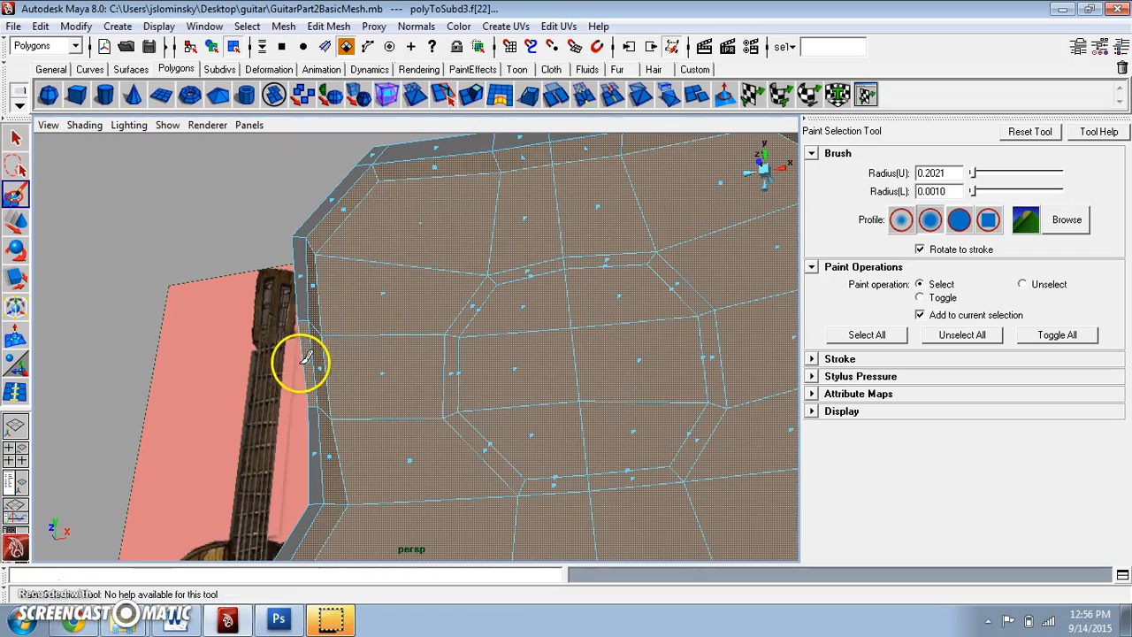
mouse_move(306, 362)
left_mouse_down("alt")
mouse_move(291, 374)
mouse_move(538, 386)
mouse_move(587, 442)
mouse_move(600, 239)
mouse_move(622, 338)
left_mouse_up("alt")
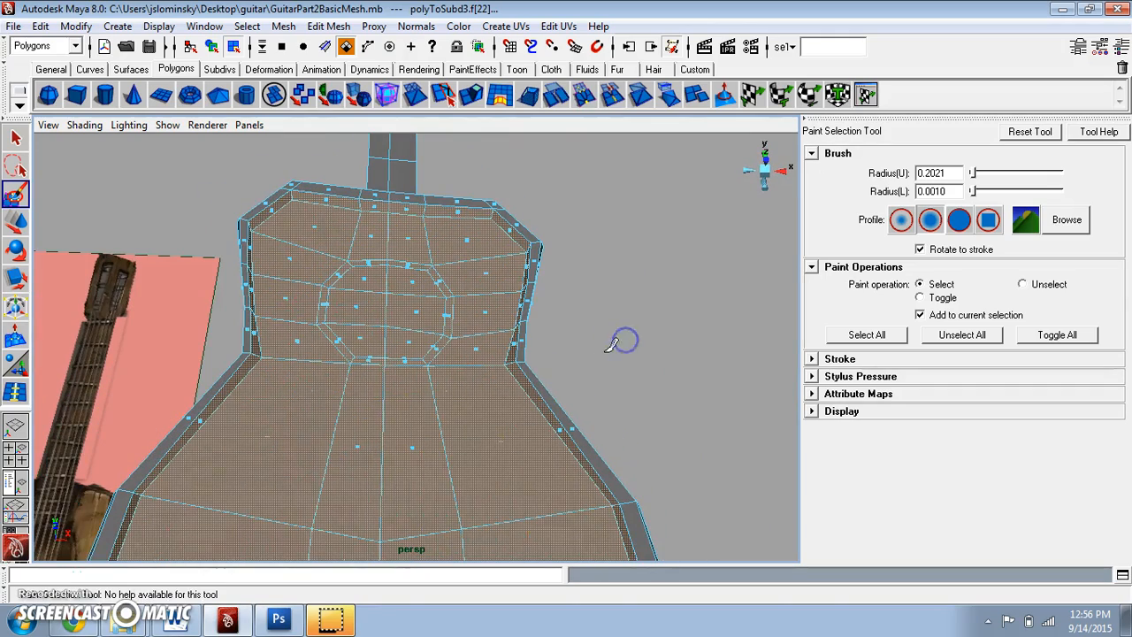
Flatten the selected front and border wall faces by scaling them along the Z axis.
key("r")
mouse_move(394, 416)
left_mouse_down("alt")
mouse_move(379, 430)
mouse_move(434, 384)
mouse_move(452, 319)
mouse_move(452, 382)
left_mouse_up("alt")
left_click(397, 427)
key("ctrl+z")
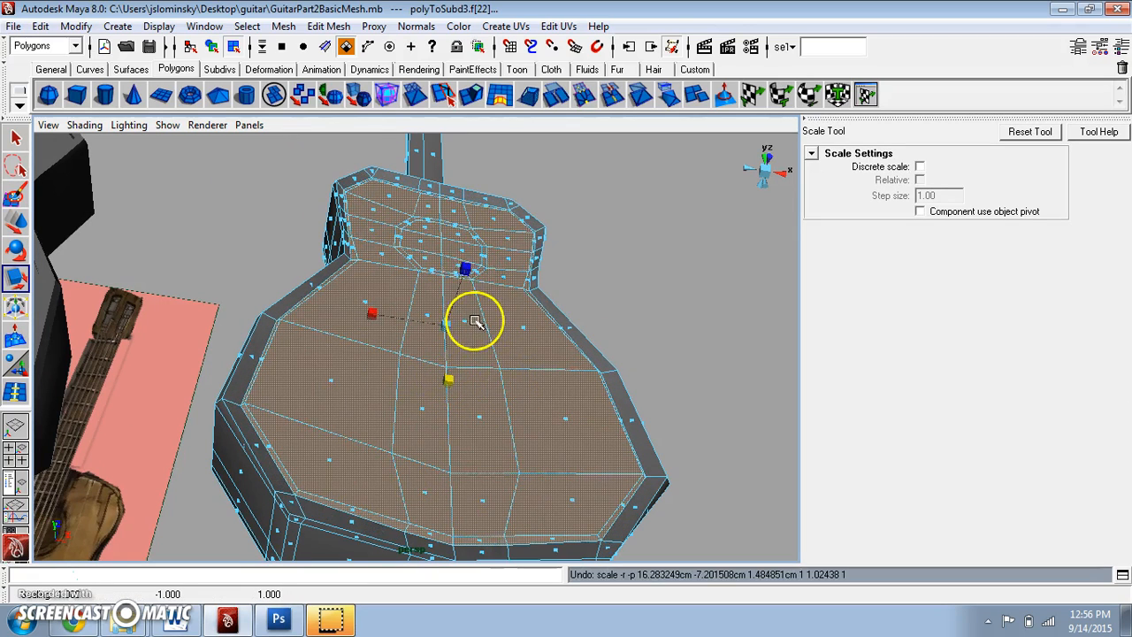
left_click_drag(466, 270, 412, 356)
left_click_drag(412, 356, 548, 361, "alt")
mouse_move(414, 483)
left_mouse_down("alt")
mouse_move(392, 475)
mouse_move(366, 523)
mouse_move(546, 392)
mouse_move(549, 414)
mouse_move(480, 404)
mouse_move(419, 464)
left_mouse_up("alt")
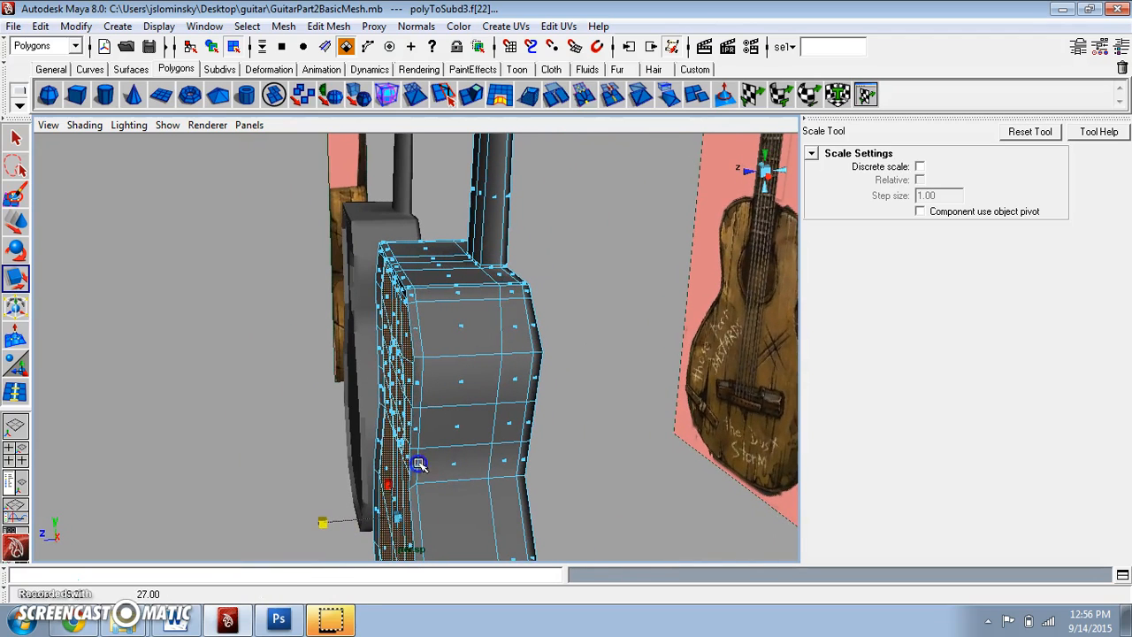
Move the flattened front faces of the guitar copy along the Z axis.
left_click(15, 222)
left_click_drag(337, 522, 619, 354)
left_click(625, 337)
Return to object mode and move the flattened guitar copy along the X axis, farther from the original.
right_click_drag(583, 316, 620, 289)
left_click_drag(614, 310, 436, 374, "alt")
left_click(437, 375)
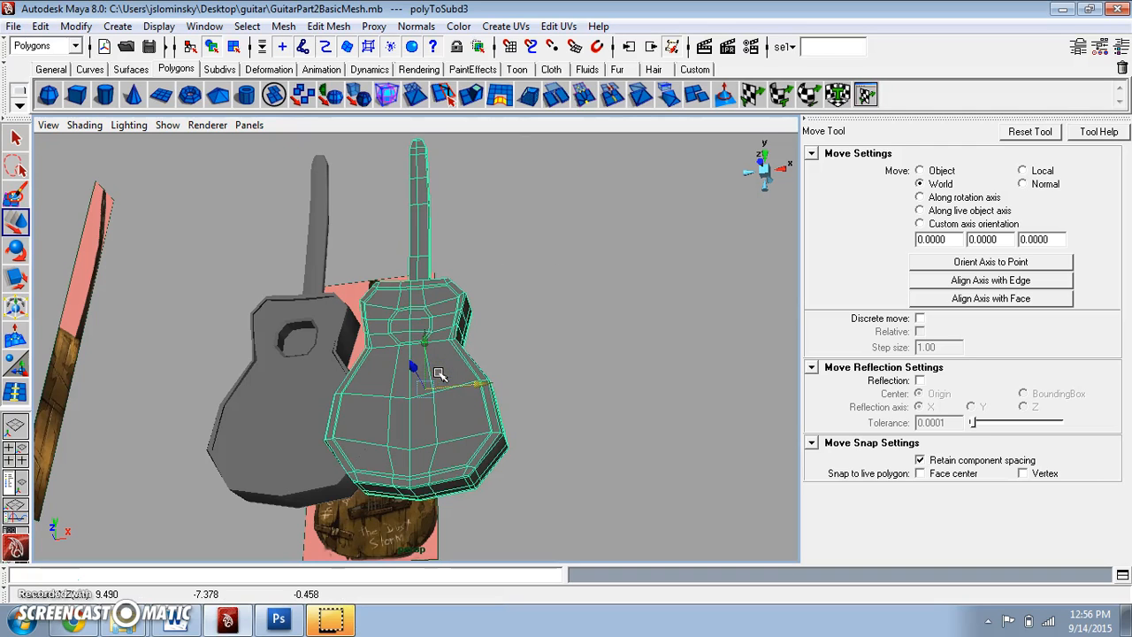
left_click_drag(482, 385, 542, 414)
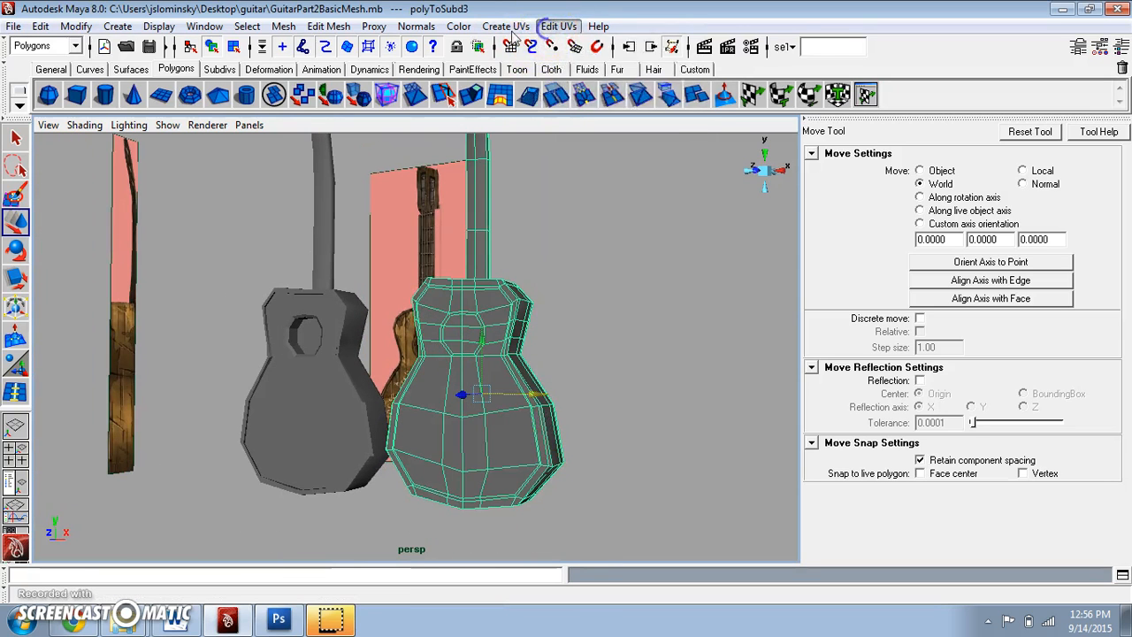
Open the UV Texture Editor and show the guitar copy's whole UV layout.
left_click(557, 28)
left_click(600, 375)
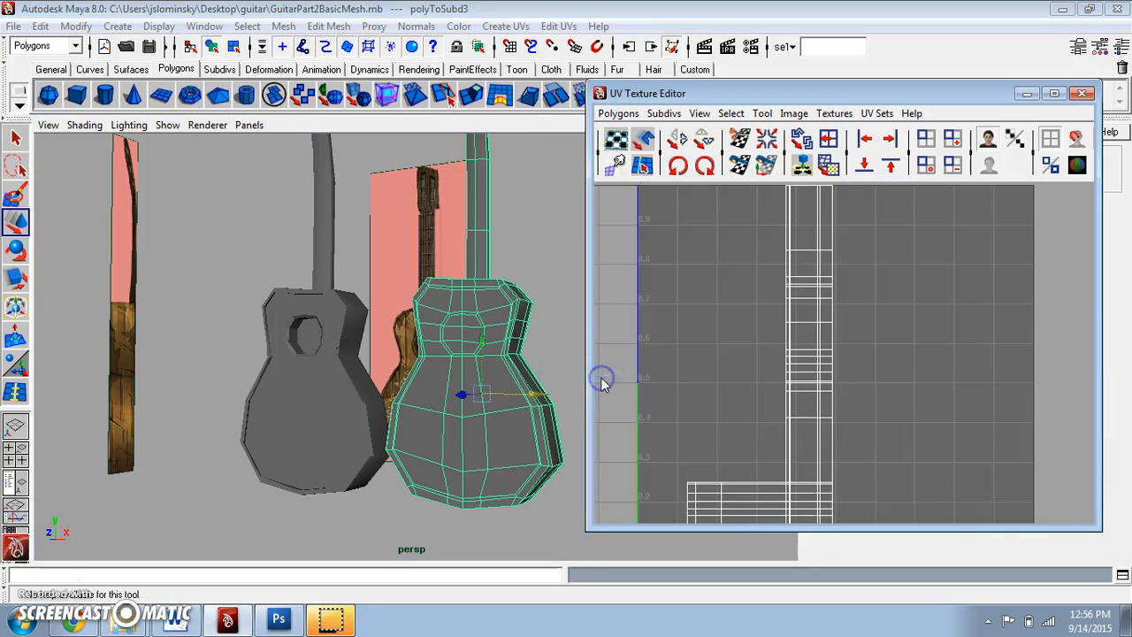
scroll(750, 358, "down", 5)
left_click_drag(543, 336, 567, 404, "alt")
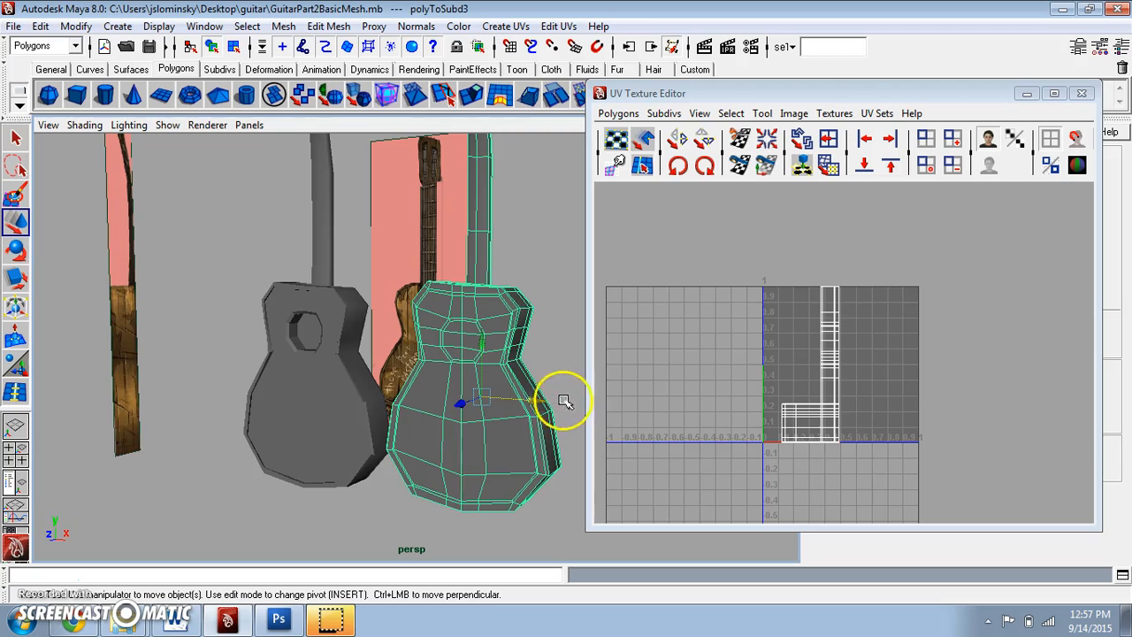
Switch the guitar copy to face selection mode and show its body in the side view.
left_click_drag(531, 467, 489, 460, "alt")
left_click_drag(380, 412, 363, 431, "alt")
left_click_drag(304, 392, 440, 387)
right_click_drag(431, 310, 431, 354)
key("space")
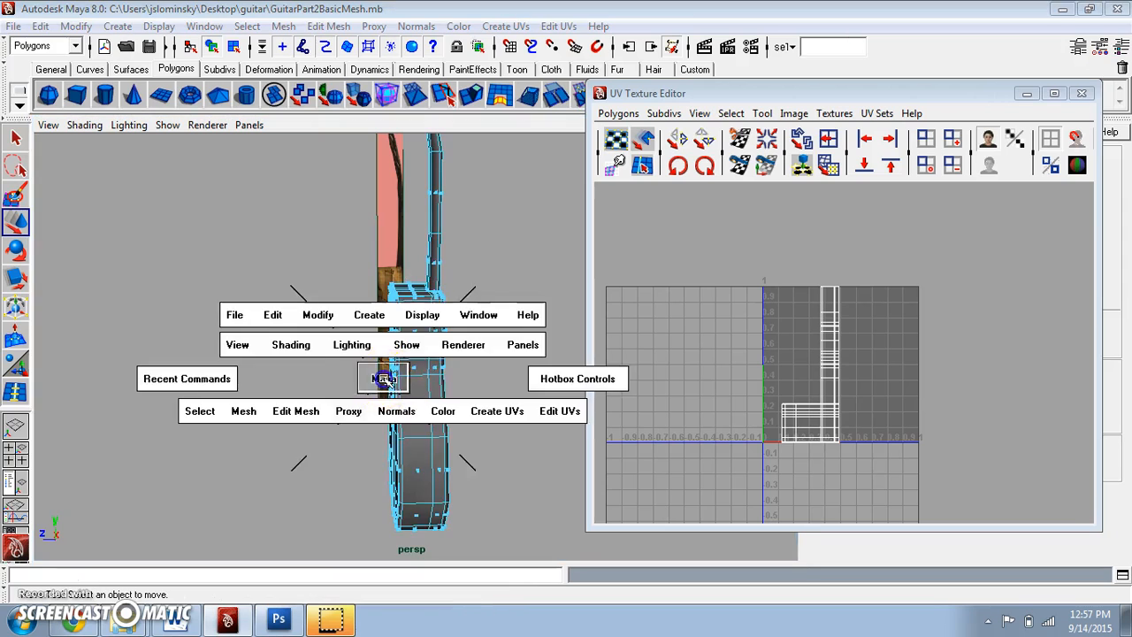
left_click_drag(383, 379, 432, 377)
scroll(440, 394, "down", 2)
middle_click_drag(440, 395, 451, 181, "alt")
scroll(422, 435, "down", 2)
scroll(416, 298, "down", 6)
middle_click_drag(406, 319, 420, 250, "alt")
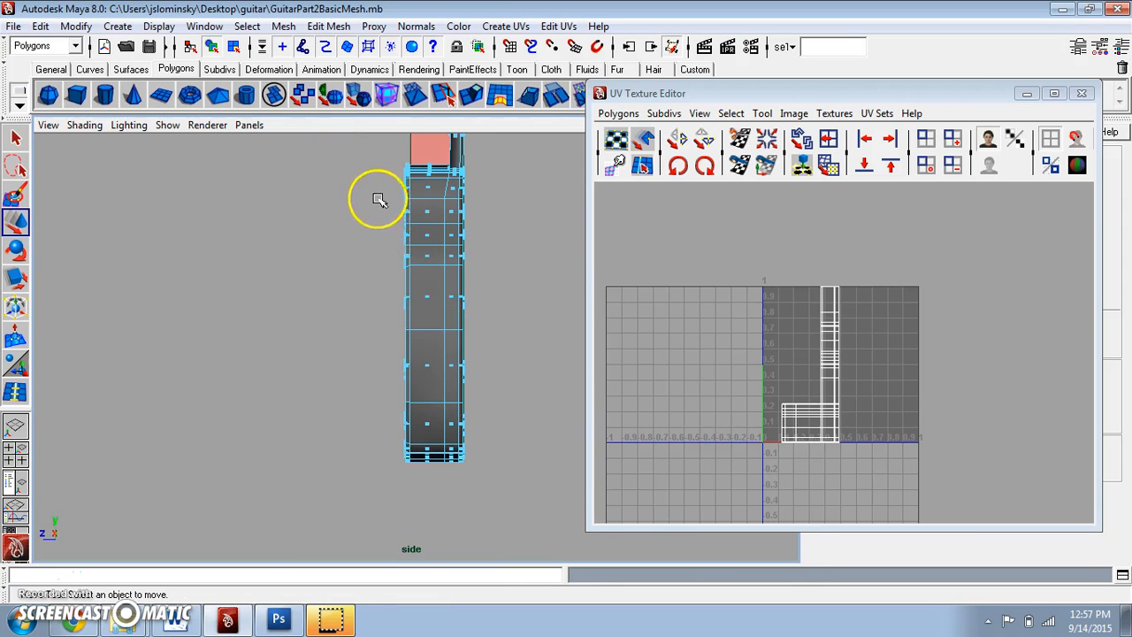
Try to select the body's front faces by box-selecting along its front edge in the side view.
scroll(381, 227, "up", 2)
left_click(359, 164)
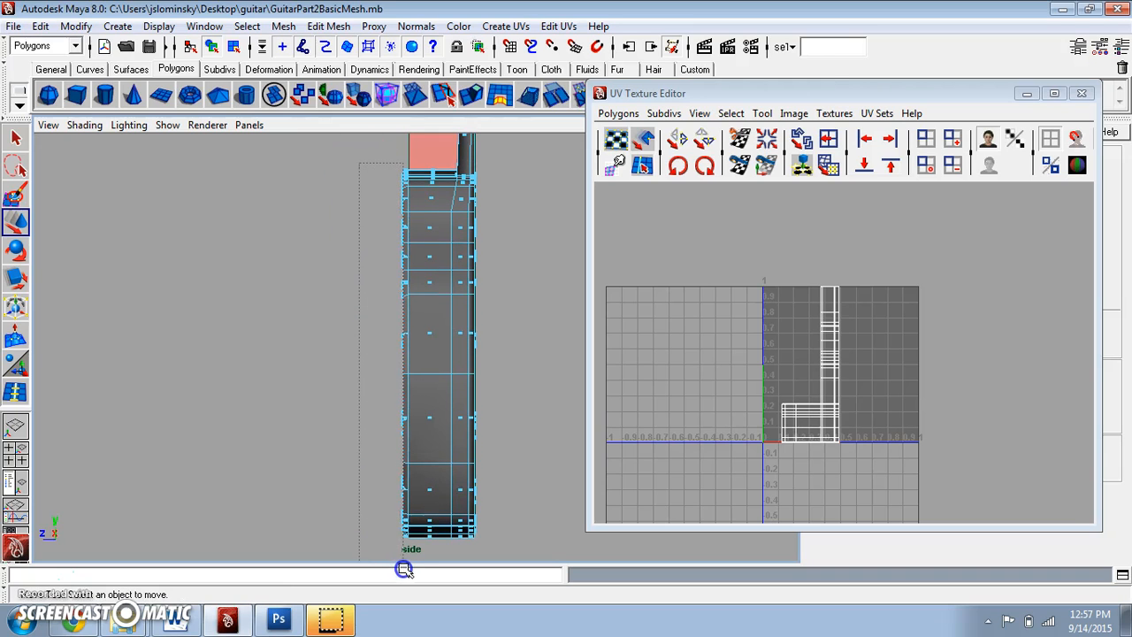
key("space")
left_click_drag(380, 372, 422, 370)
key("space")
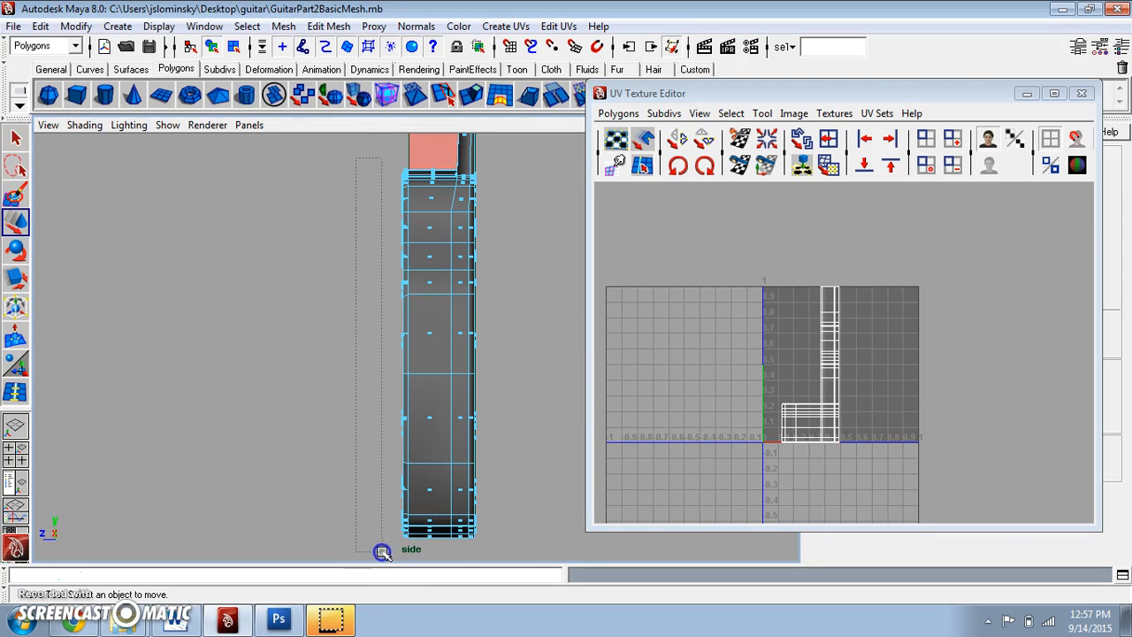
left_click_drag(408, 554, 407, 552)
Check the selected front and border faces from several angles in the perspective view and clear the selection.
key("space")
left_click_drag(324, 404, 324, 360)
right_click_drag(323, 360, 453, 359, "alt")
middle_click_drag(454, 360, 353, 366, "alt")
left_click_drag(354, 365, 225, 380, "alt")
right_click_drag(226, 379, 289, 380, "alt")
middle_click_drag(288, 379, 450, 377, "alt")
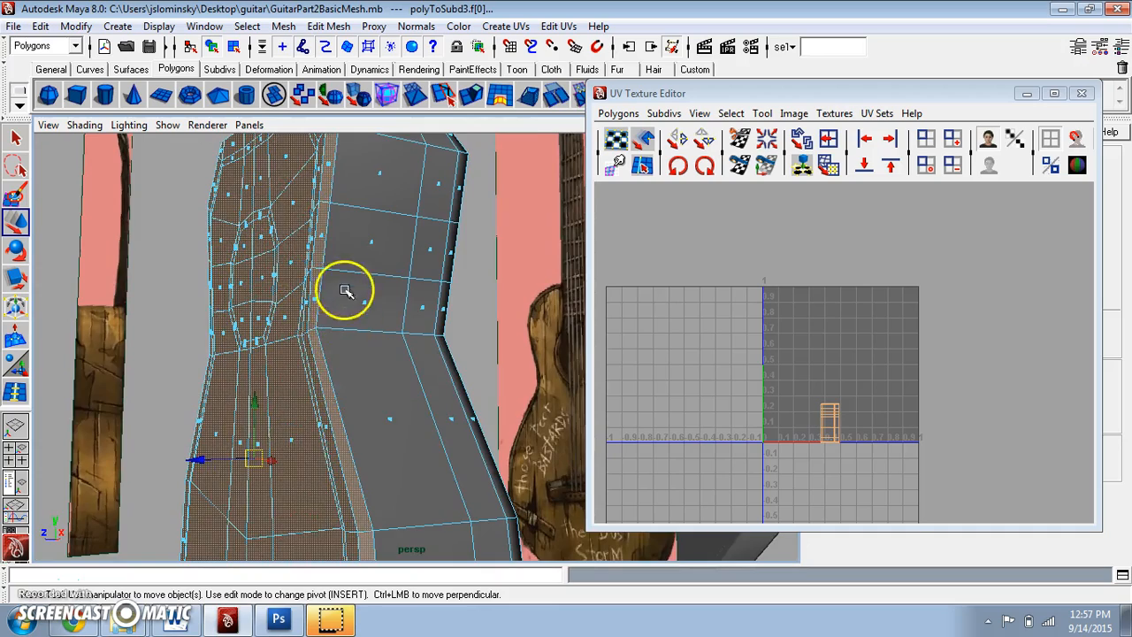
scroll(348, 345, "down", 5)
left_click_drag(350, 345, 377, 316, "alt")
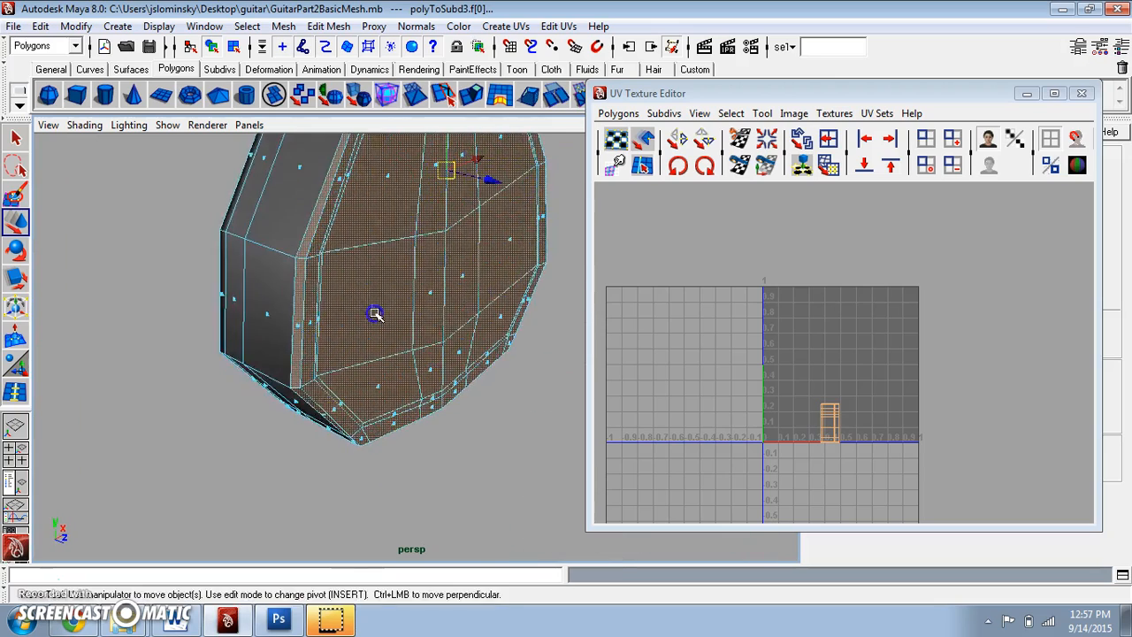
scroll(377, 316, "down", 5)
left_click(463, 428)
left_click_drag(463, 425, 400, 397, "alt")
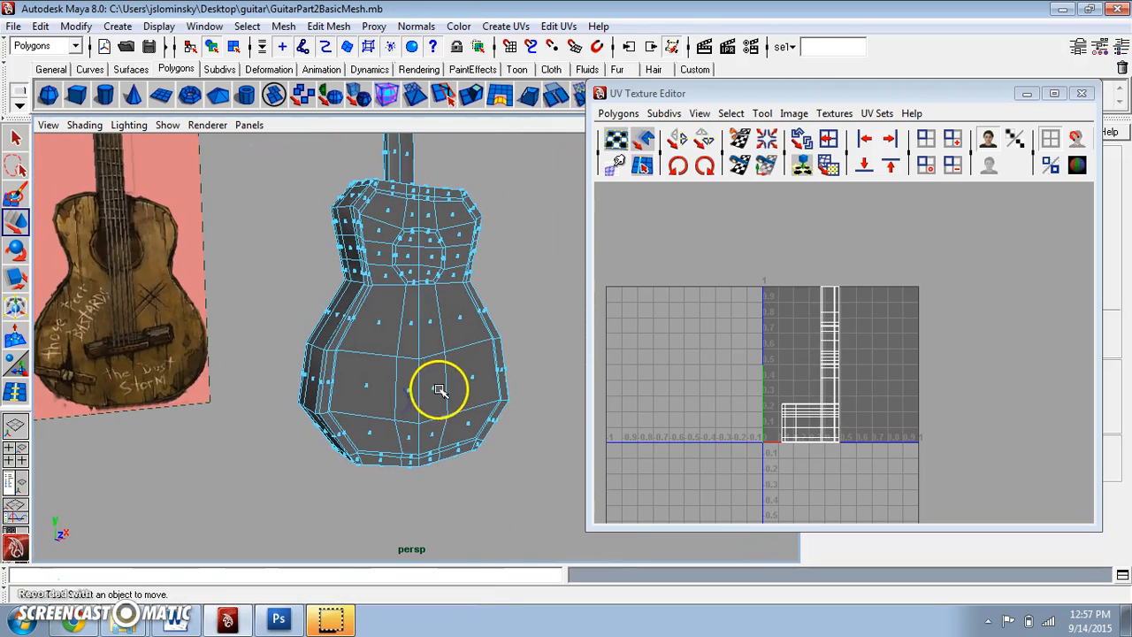
Try to select the guitar's front by picking one lower-body face and growing the selection region repeatedly, and clear it.
left_click(434, 390)
left_click(247, 25)
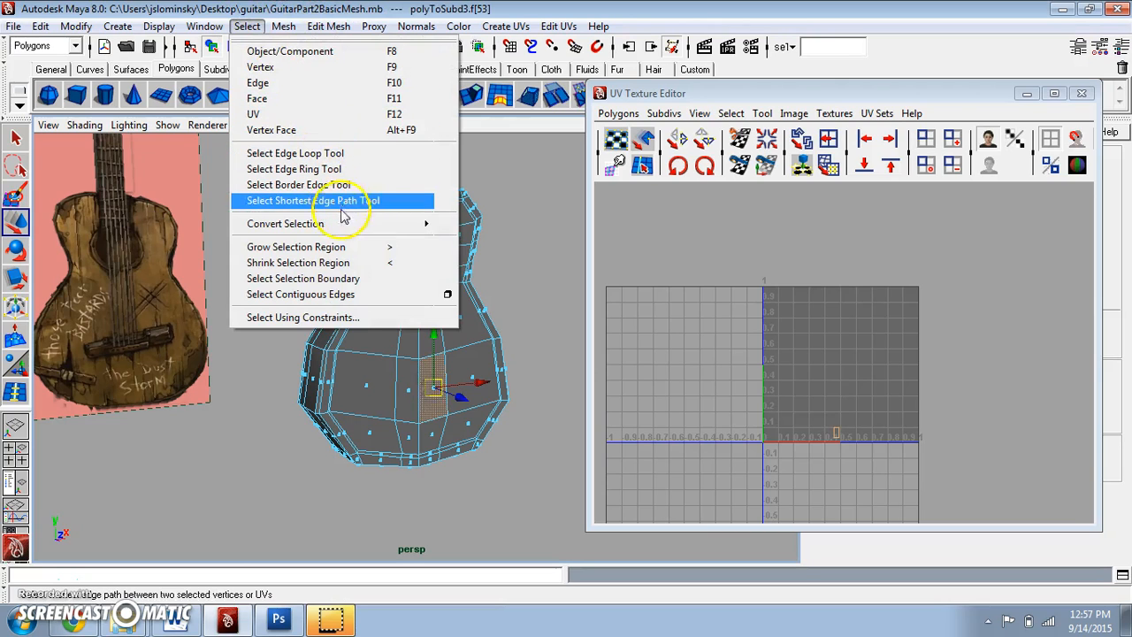
left_click(364, 250)
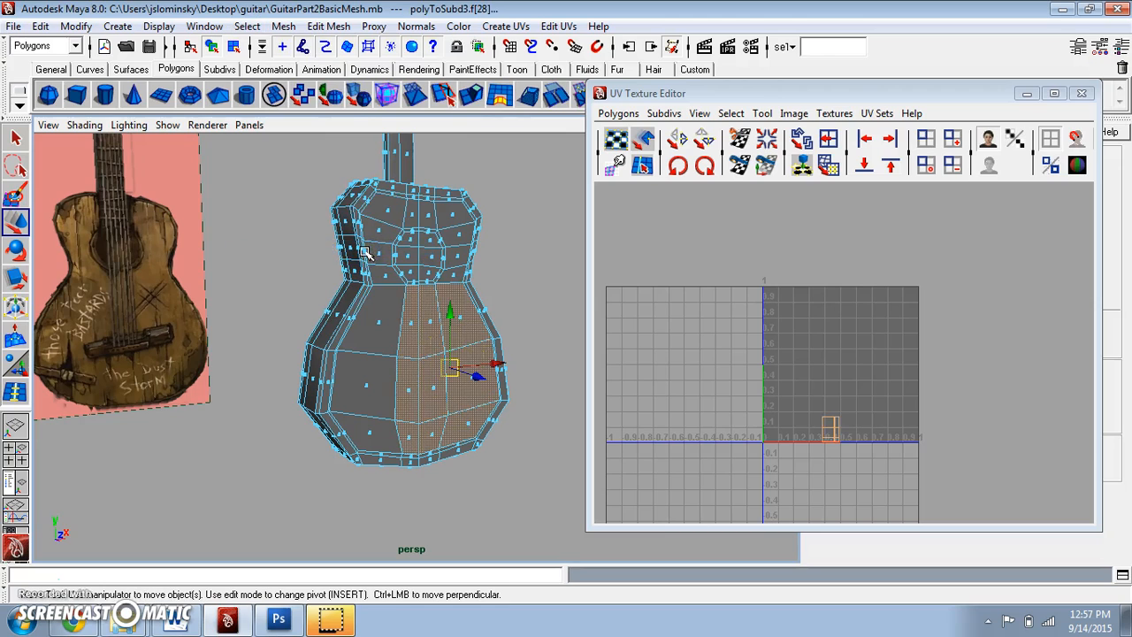
key("shift+period")
key("shift+period")
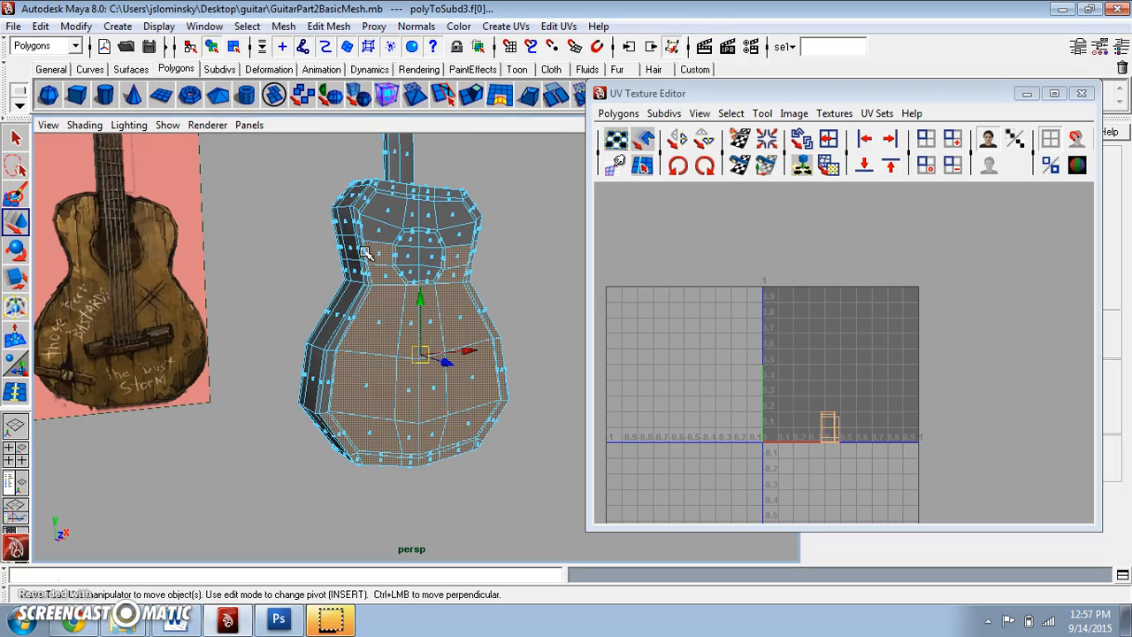
key("shift+period")
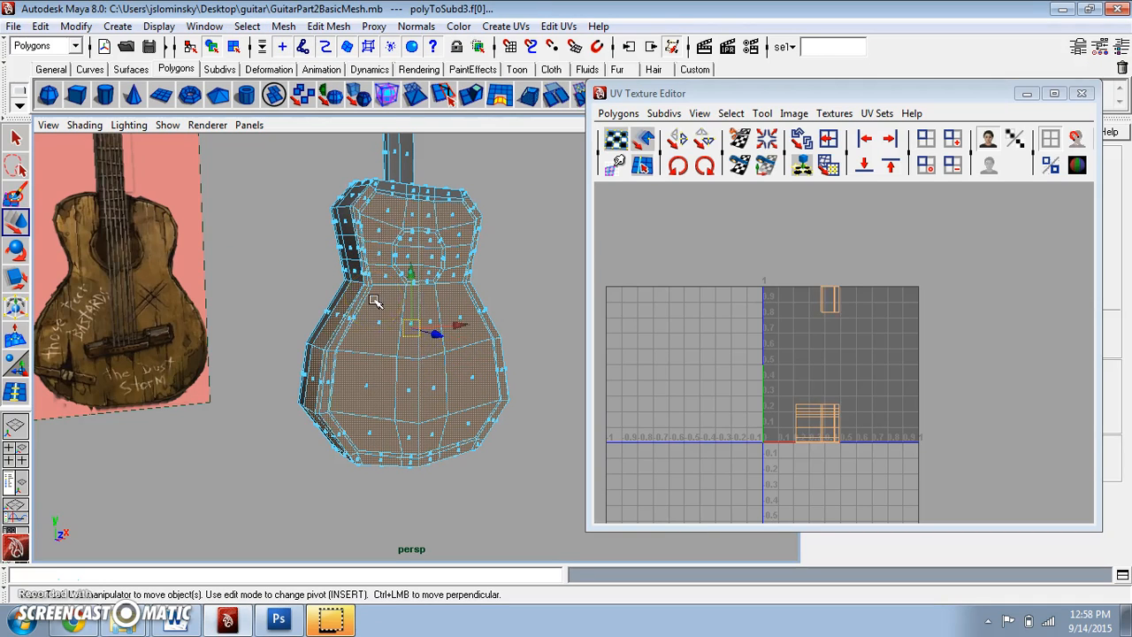
left_click_drag(376, 316, 416, 353, "alt")
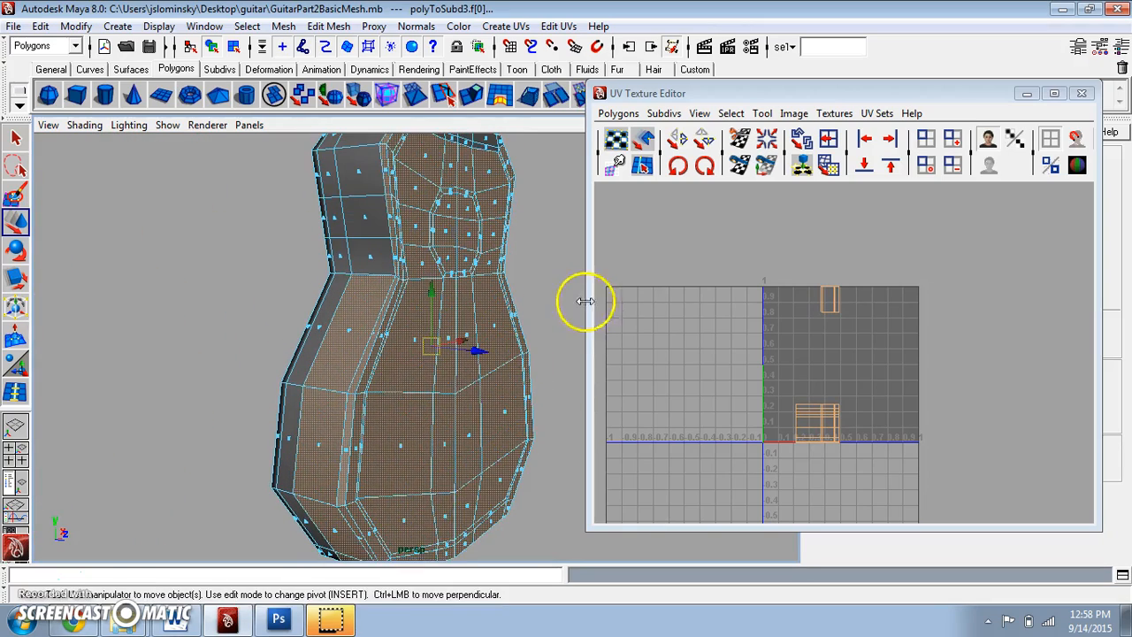
left_click(558, 287)
left_click_drag(557, 287, 424, 312, "alt")
In the front view, use the Paint Selection Tool to select the front faces of the guitar body inside its border.
key("space")
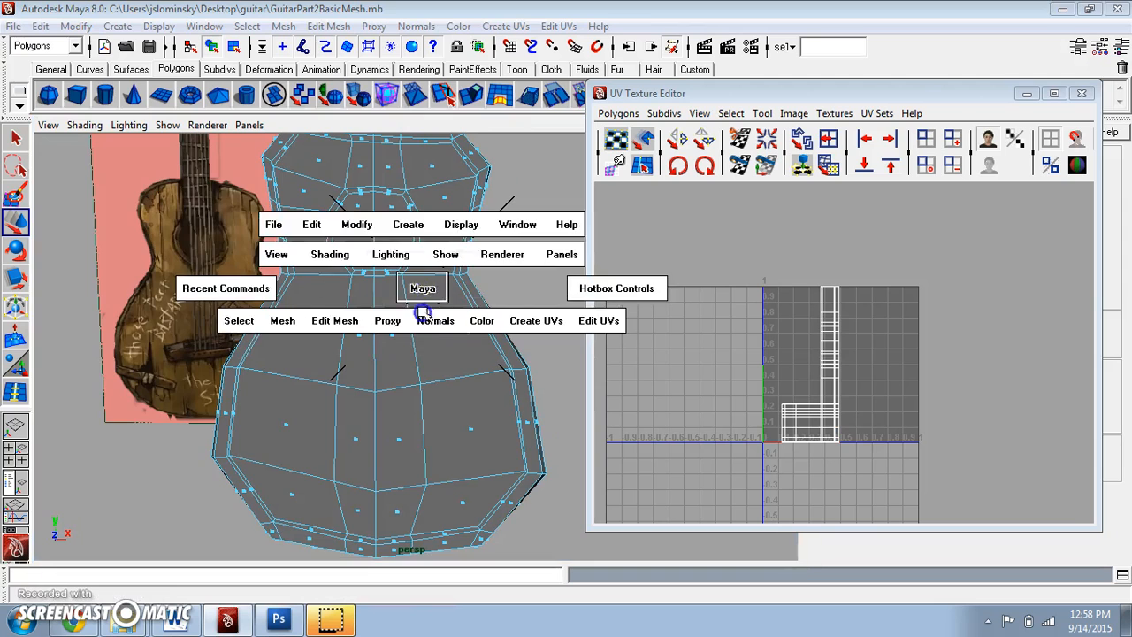
scroll(432, 316, "down", 3)
middle_click_drag(432, 316, 255, 26, "alt")
middle_click_drag(489, 213, 320, 496, "alt")
left_click(17, 194)
middle_click_drag(314, 438, 339, 378, "alt")
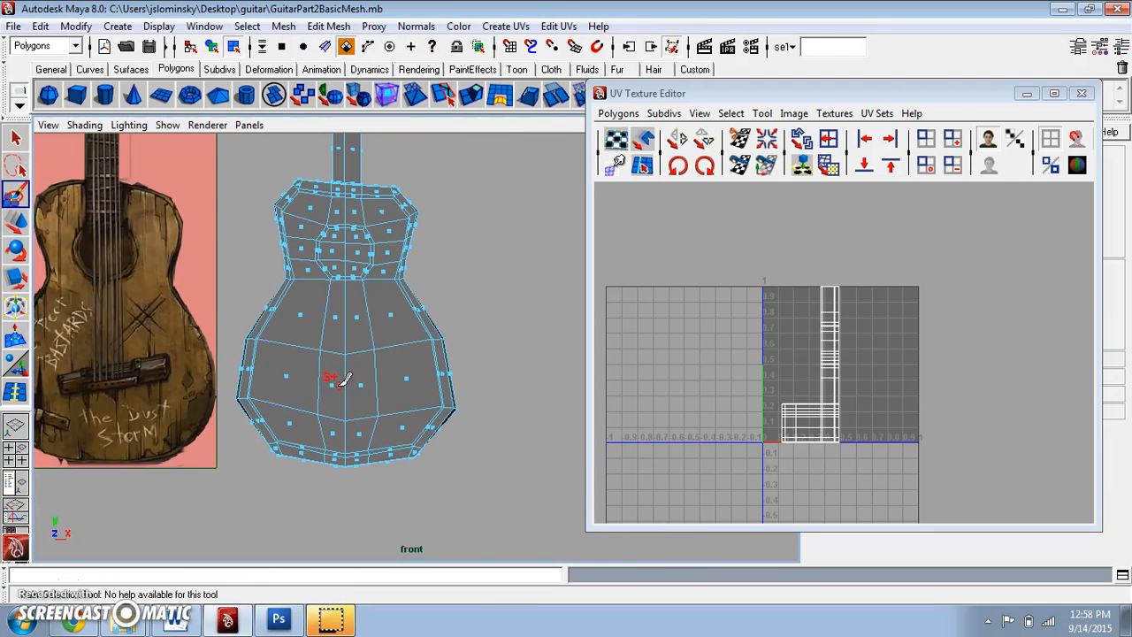
mouse_move(359, 385)
left_mouse_down()
mouse_move(339, 351)
mouse_move(355, 428)
mouse_move(279, 412)
left_mouse_up()
left_click(607, 420)
left_click(354, 388)
mouse_move(297, 363)
left_mouse_down()
mouse_move(405, 397)
mouse_move(349, 324)
mouse_move(322, 317)
mouse_move(379, 310)
left_mouse_up()
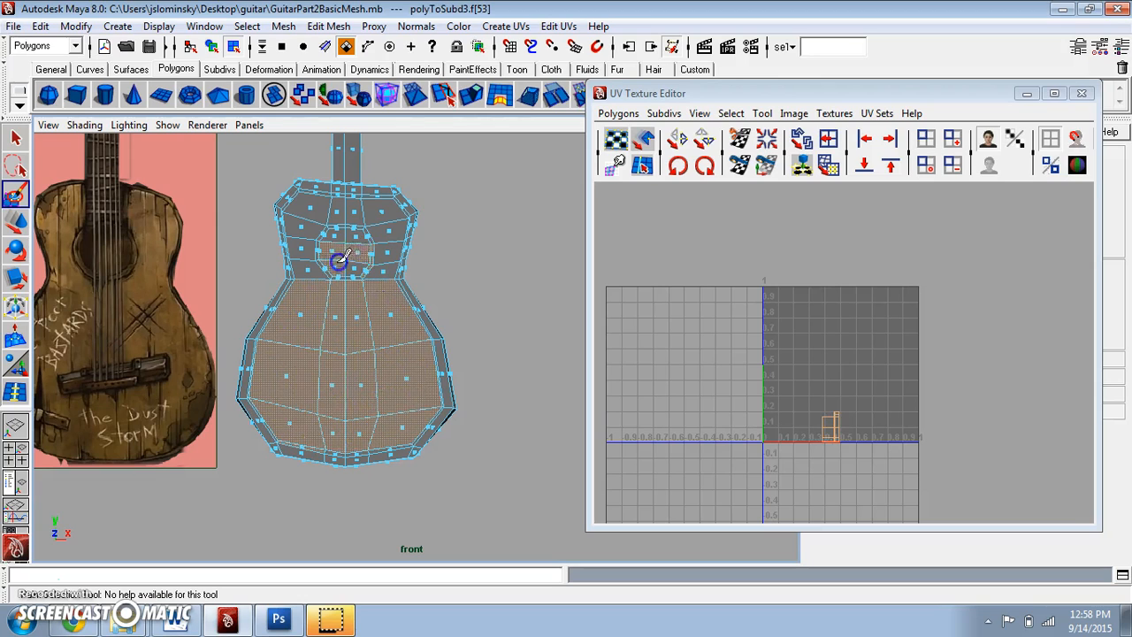
mouse_move(324, 258)
left_mouse_down()
mouse_move(301, 226)
mouse_move(325, 209)
mouse_move(382, 223)
mouse_move(381, 259)
left_mouse_up()
scroll(379, 258, "up", 3)
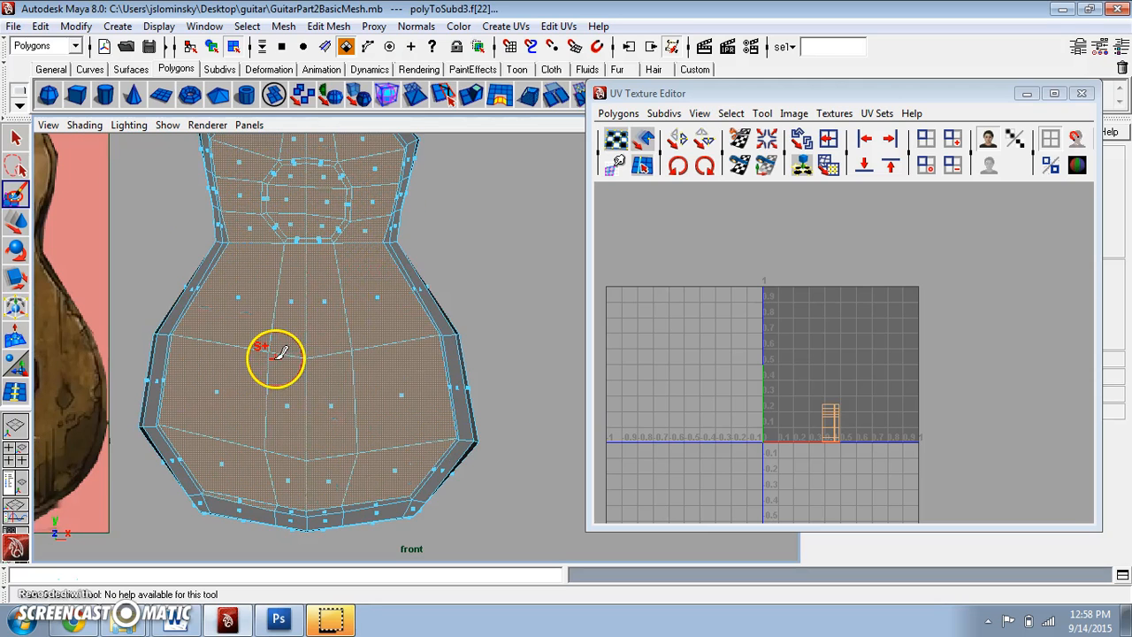
Try to paint the narrow border faces along the lower body into the selection with a resized brush.
left_click_drag(275, 353, 126, 360)
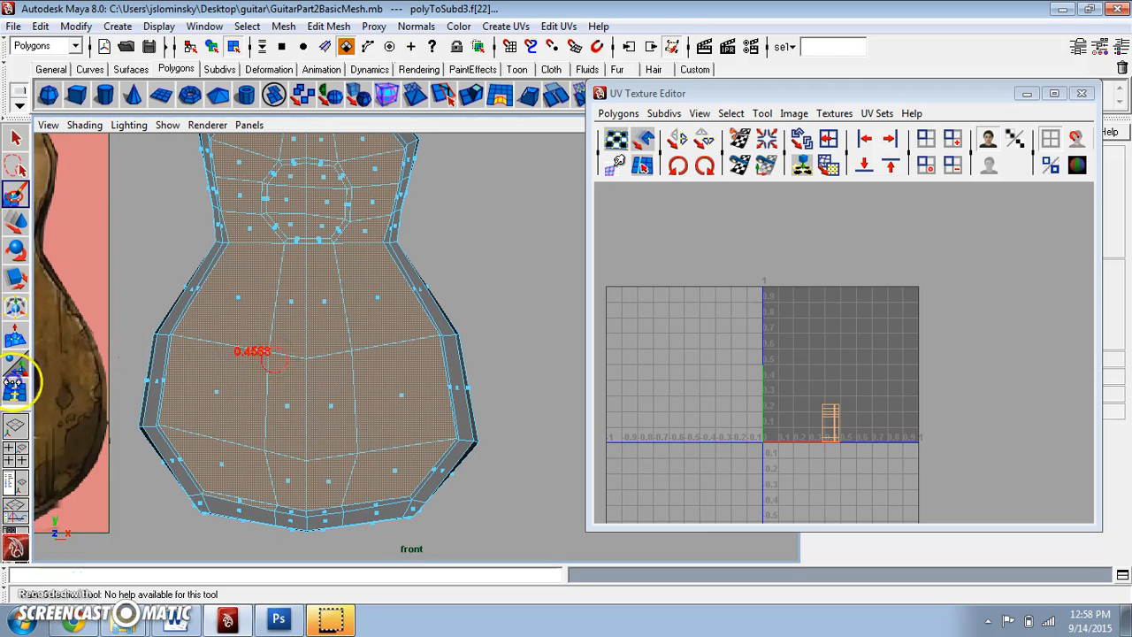
middle_click_drag(223, 409, 384, 322, "alt")
scroll(380, 321, "up", 3)
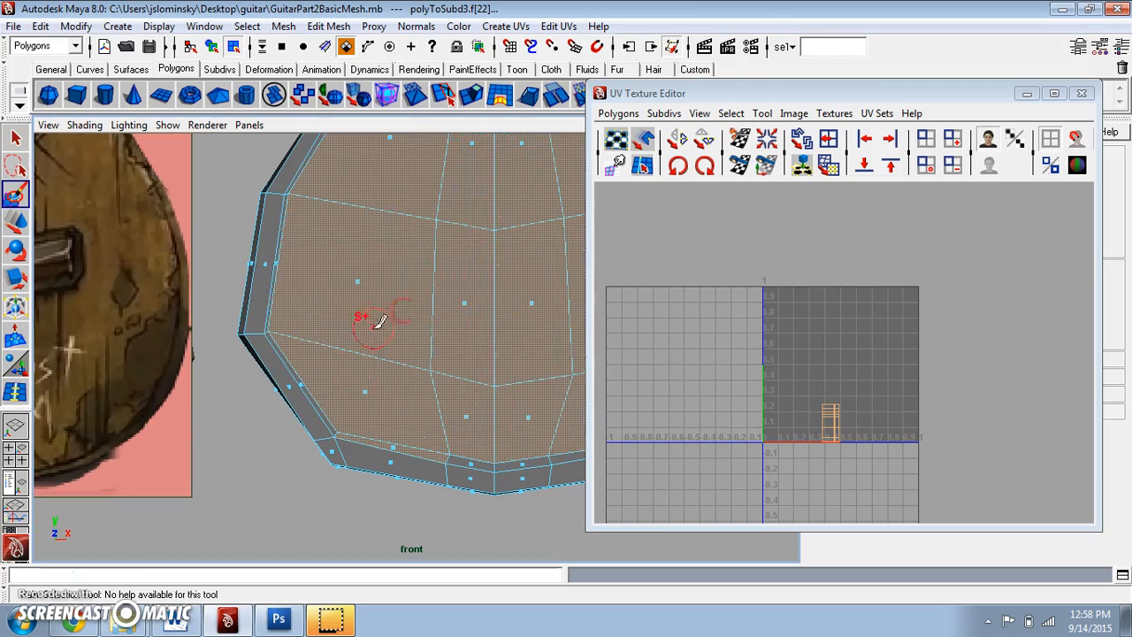
left_click_drag(281, 264, 266, 278)
left_click_drag(281, 376, 298, 382)
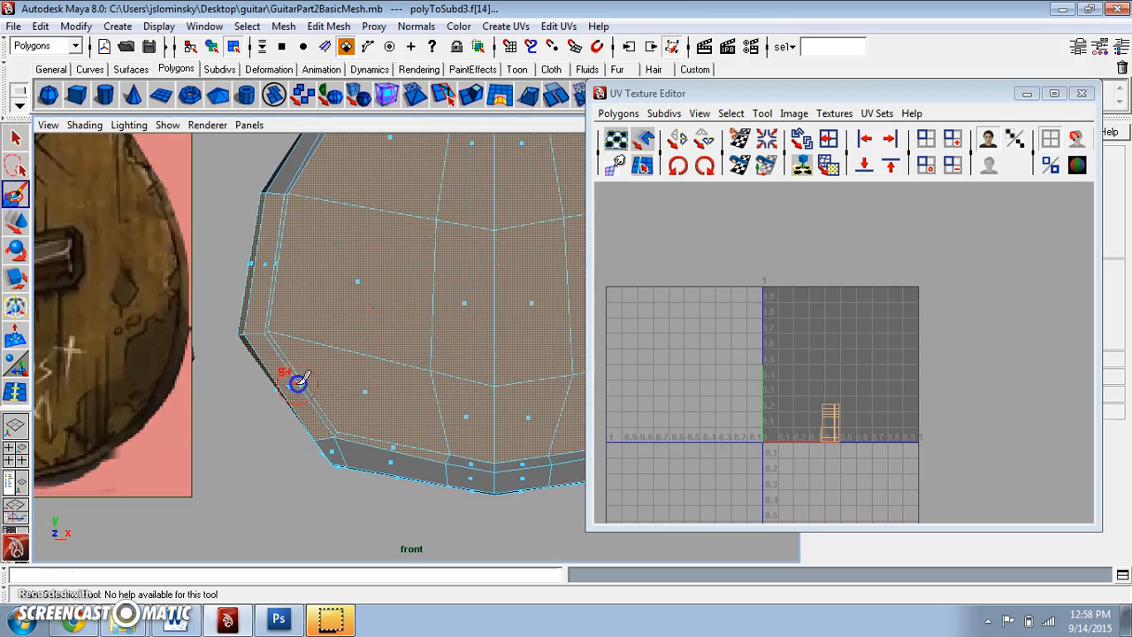
scroll(397, 323, "up", 2)
scroll(399, 318, "down", 3)
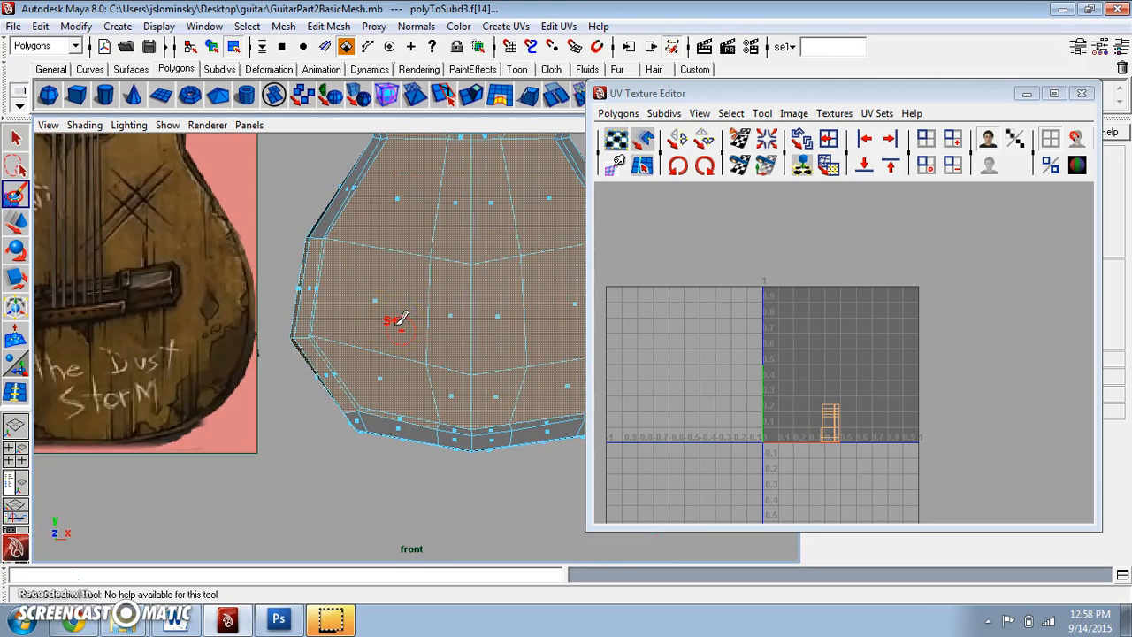
scroll(400, 318, "up", 1)
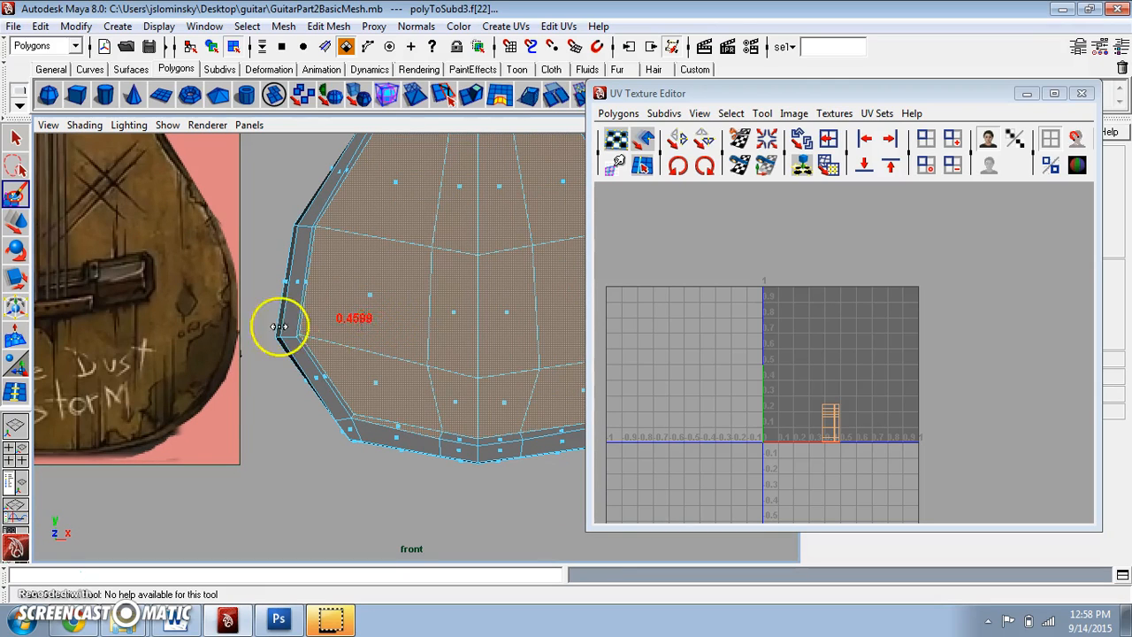
Add the narrow border faces around the guitar body to the face selection with the Select Tool.
left_click(15, 138)
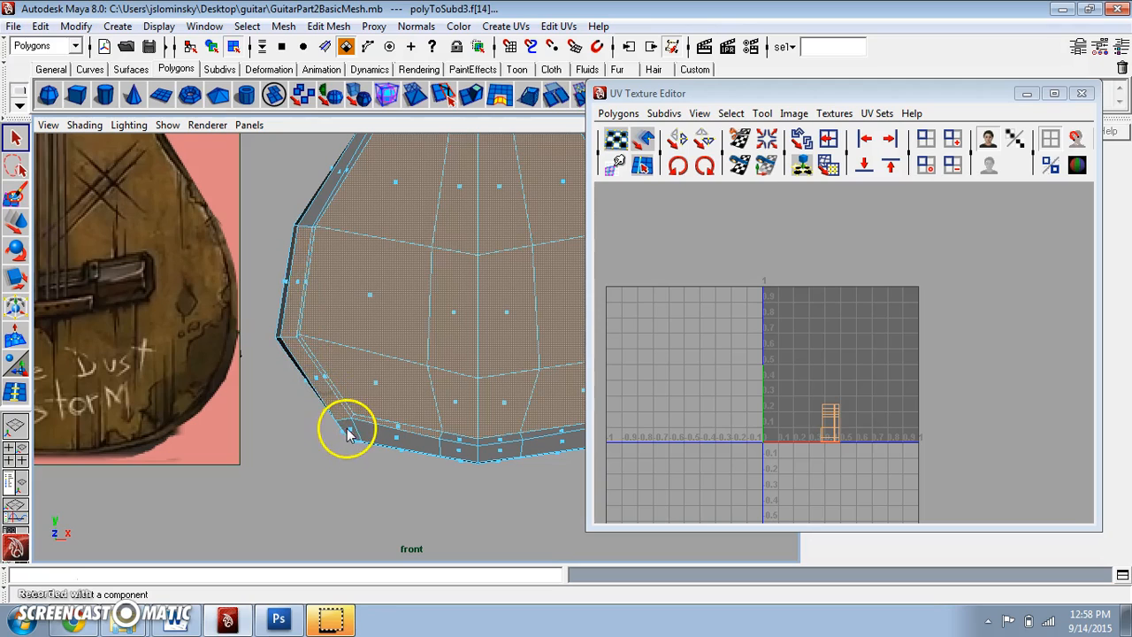
left_click(396, 440, "shift")
middle_click_drag(446, 450, 309, 439, "alt")
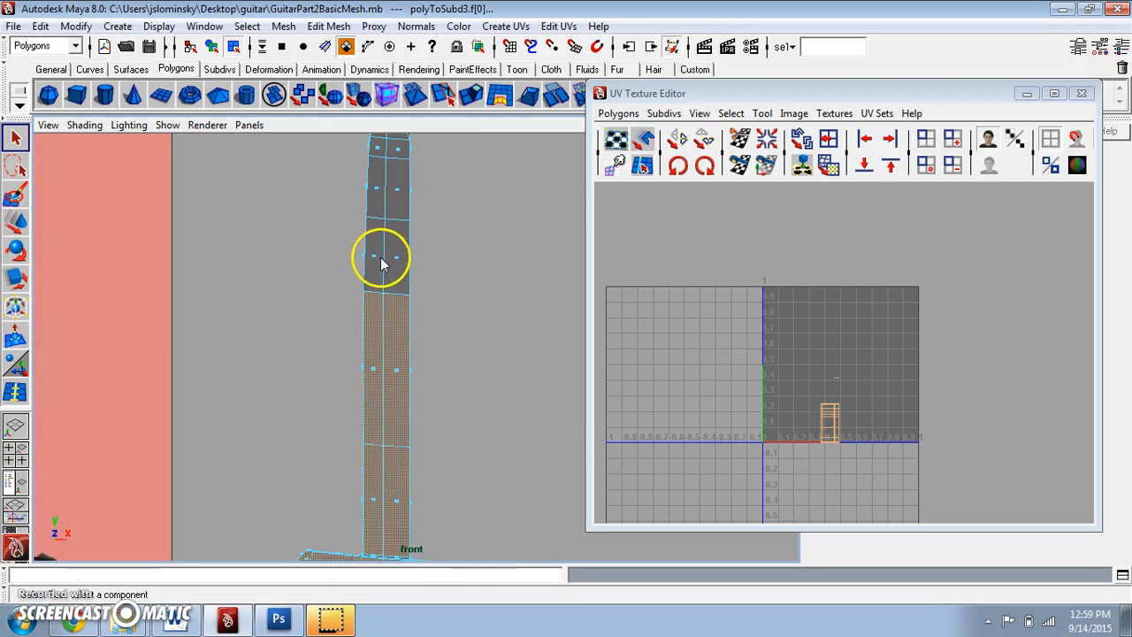
Add the front faces along the upper part of the neck to the selection.
left_click(375, 255, "shift")
left_click(397, 257, "shift")
middle_click_drag(437, 215, 435, 260, "alt")
right_click_drag(435, 260, 402, 327, "alt")
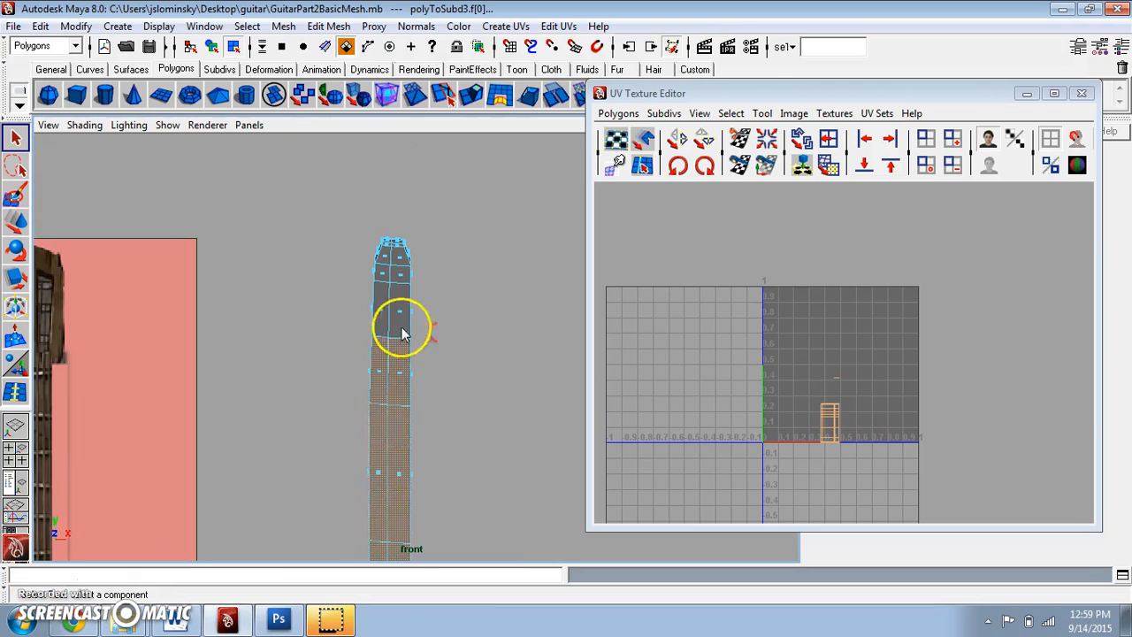
left_click(402, 312, "shift")
Add the last four large front faces at the tapered end of the neck to the selection.
scroll(402, 312, "up", 2)
middle_click_drag(402, 263, 418, 325, "alt")
scroll(418, 327, "up", 2)
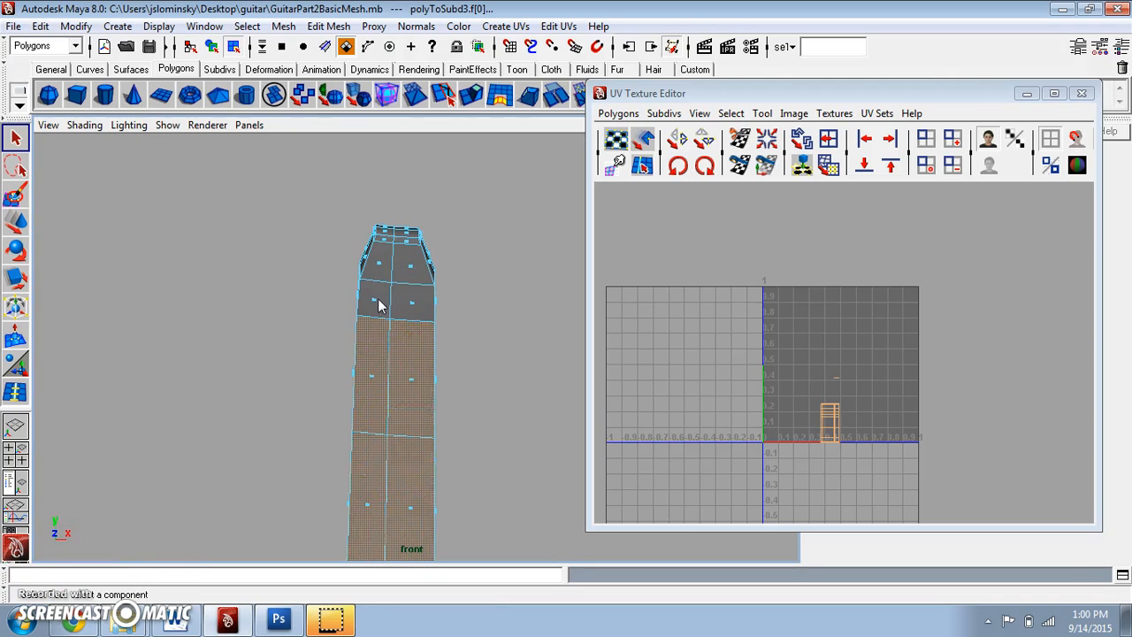
left_click(413, 306, "shift")
left_click(380, 266, "shift")
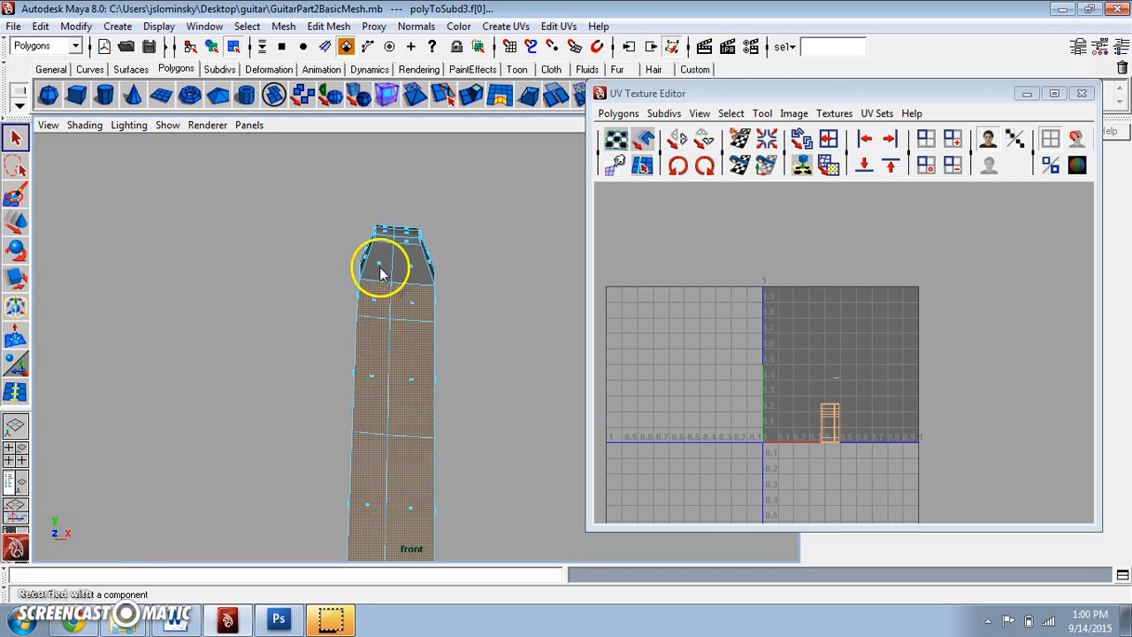
left_click(412, 268, "shift")
scroll(417, 274, "down", 4)
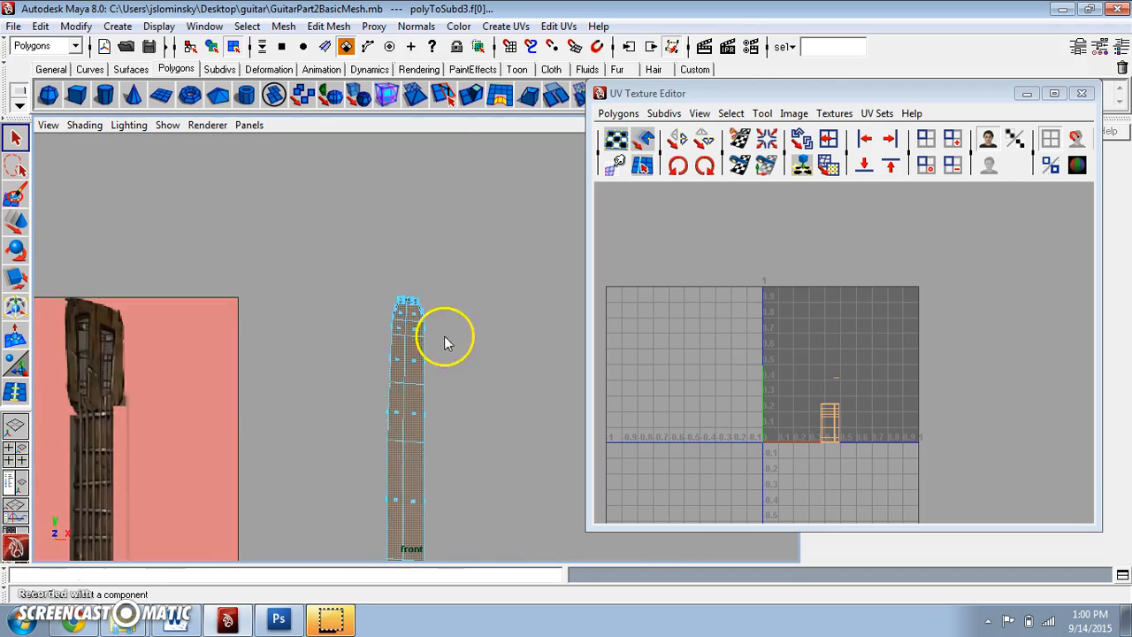
middle_click_drag(443, 340, 440, 188, "alt")
middle_click_drag(436, 395, 422, 216, "alt")
middle_click_drag(440, 410, 437, 370, "alt")
scroll(437, 370, "down", 4)
middle_click_drag(431, 316, 446, 382, "alt")
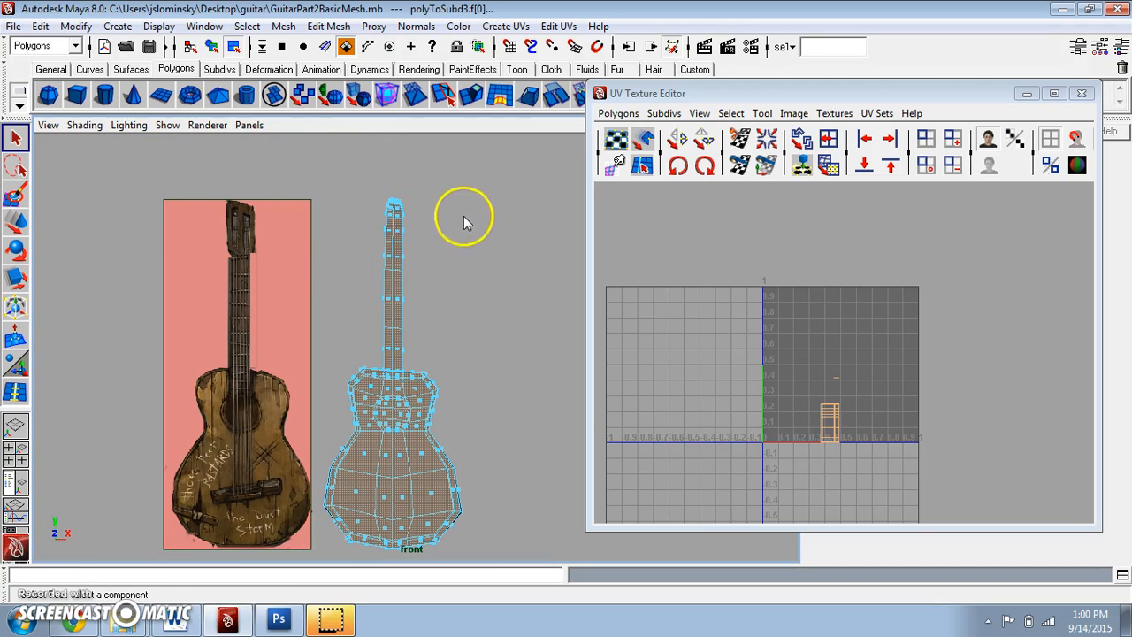
left_click(41, 26)
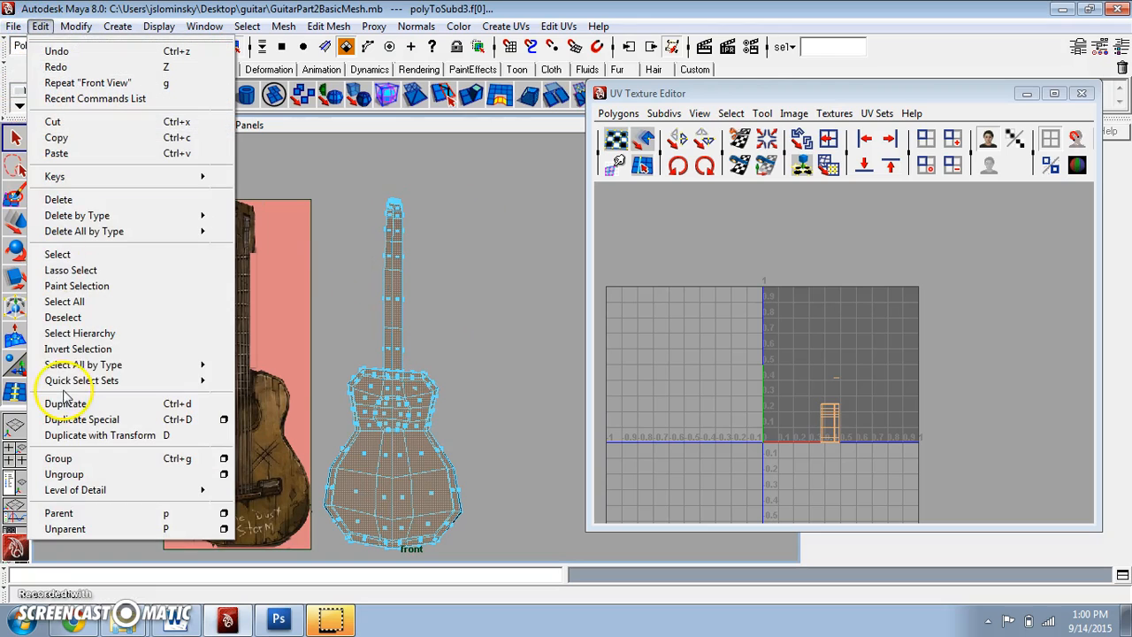
mouse_move(72, 386)
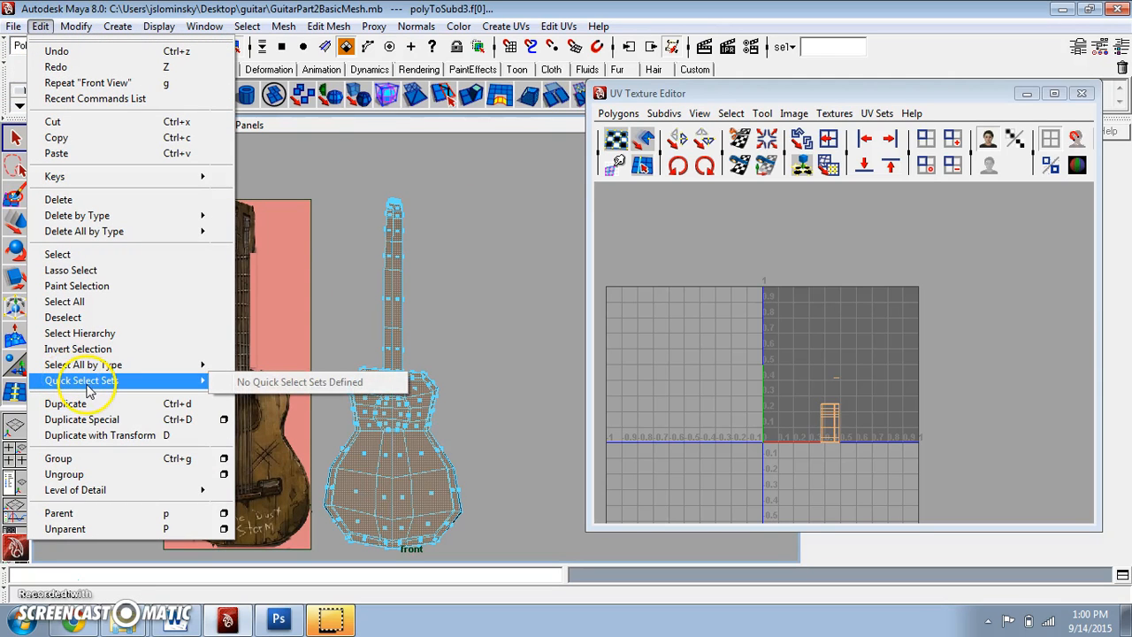
mouse_move(95, 371)
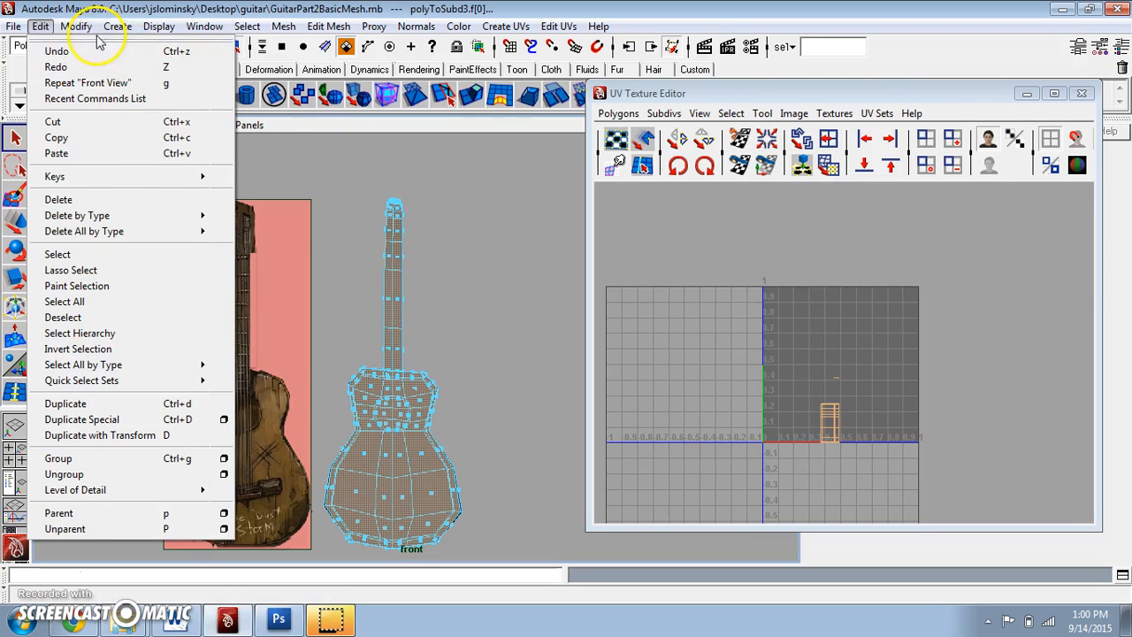
mouse_move(253, 30)
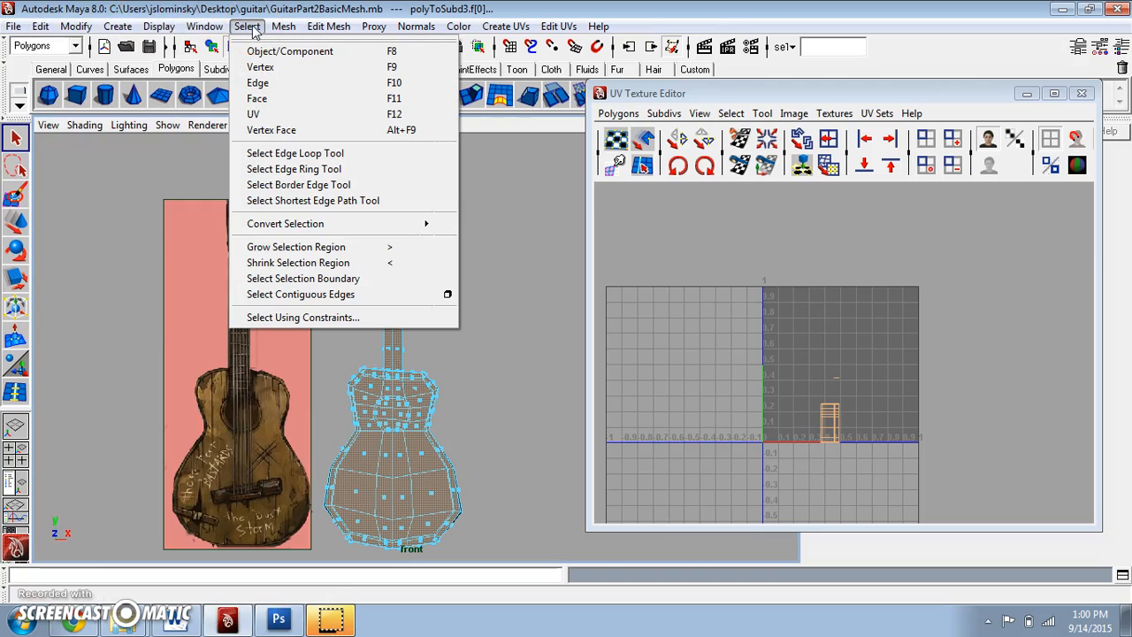
mouse_move(41, 26)
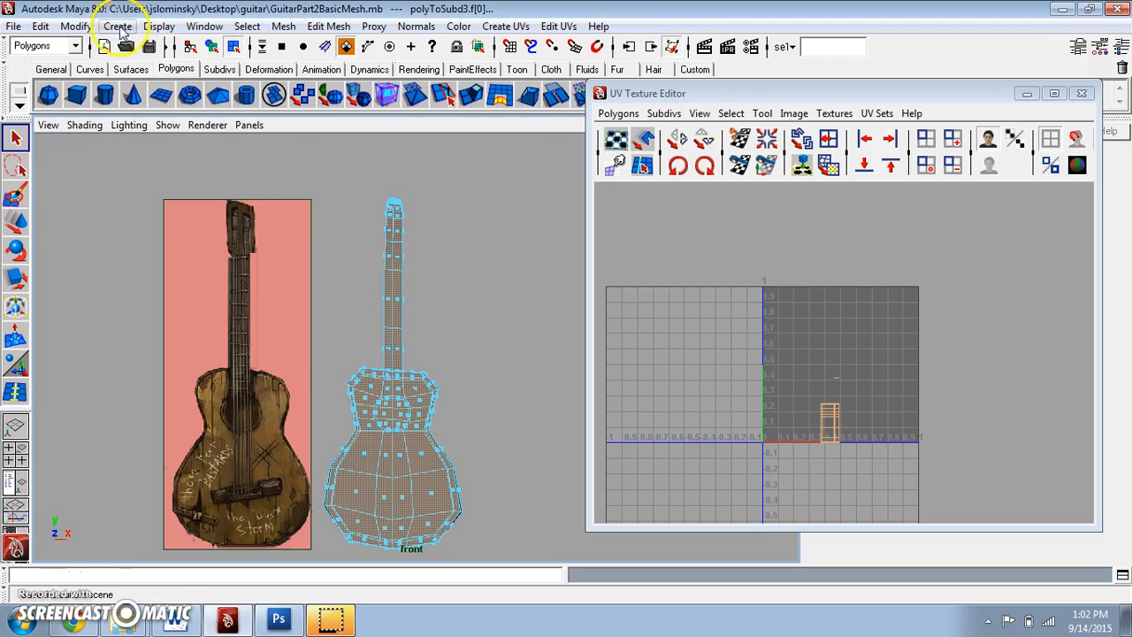
Store the selected front faces as a quick select set named front1 and clear the selection.
left_click(76, 26)
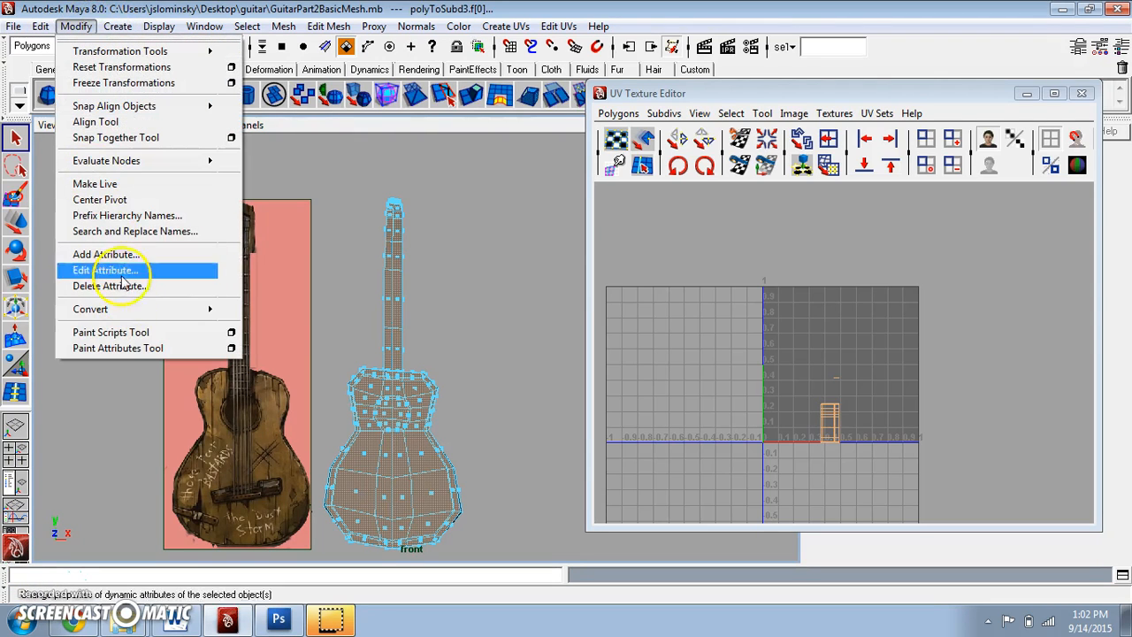
mouse_move(118, 25)
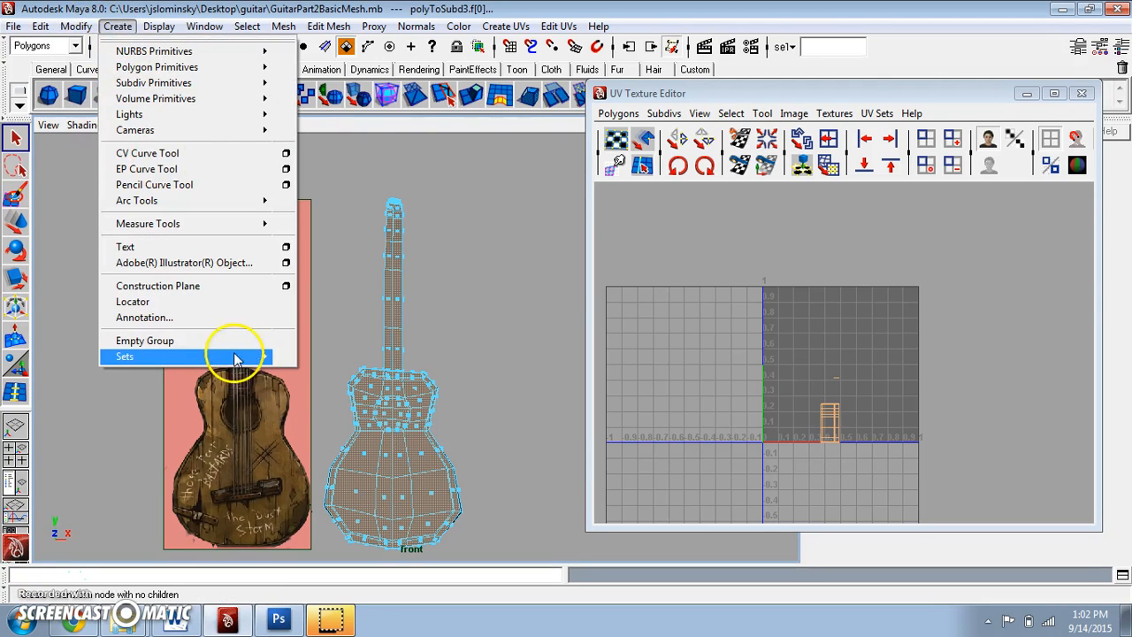
mouse_move(239, 358)
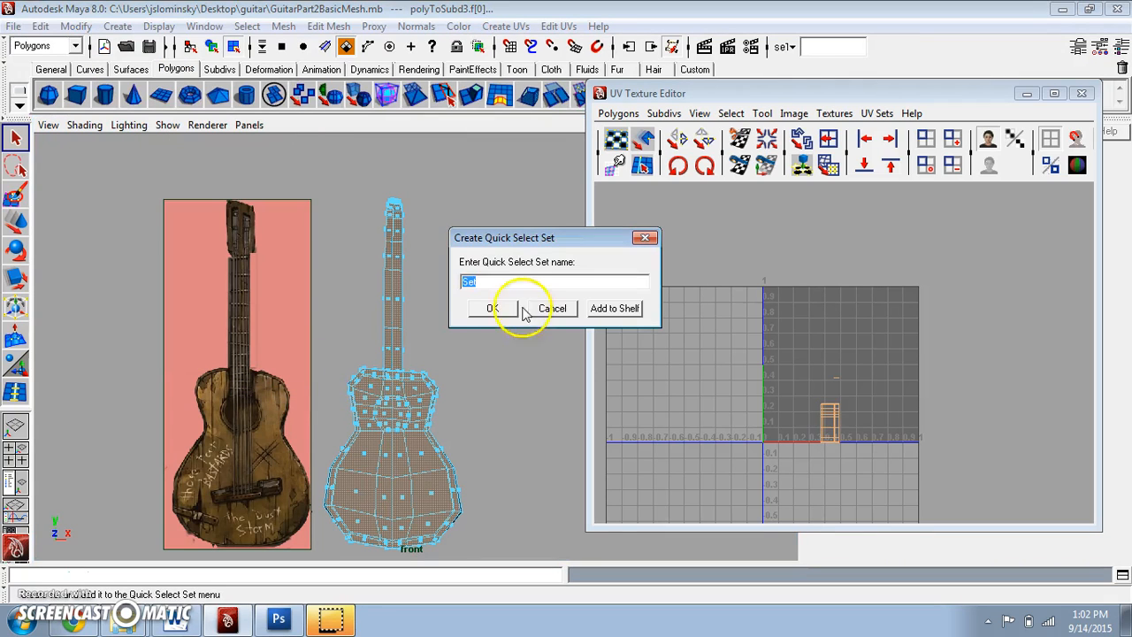
key("Return")
left_click(450, 288)
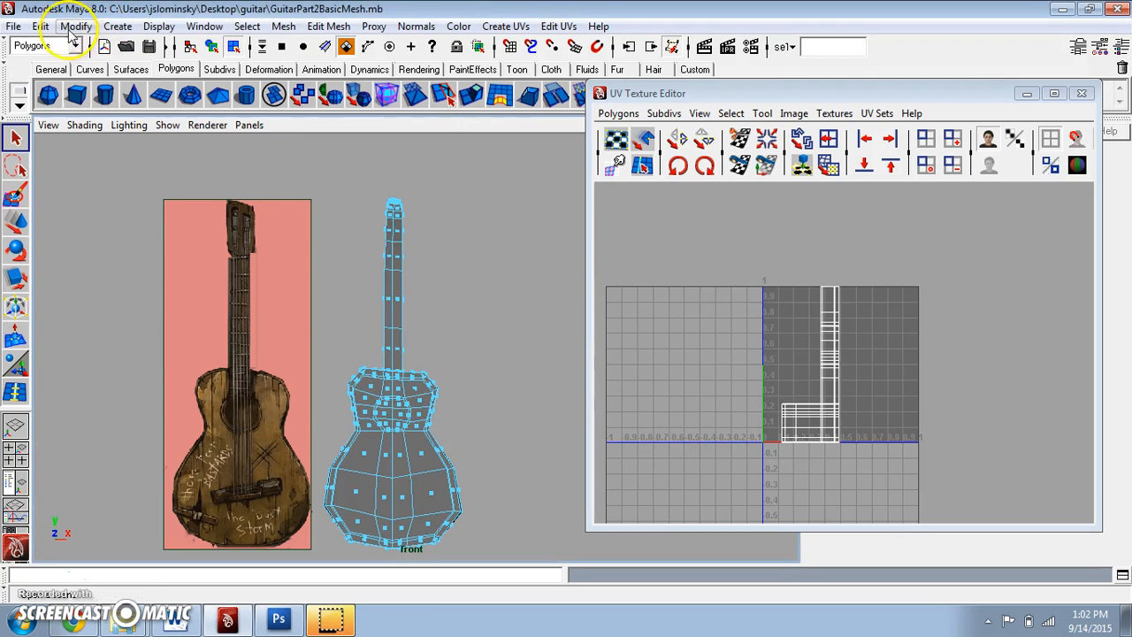
Reselect the guitar's front faces by recalling the front1 quick select set.
left_click(40, 28)
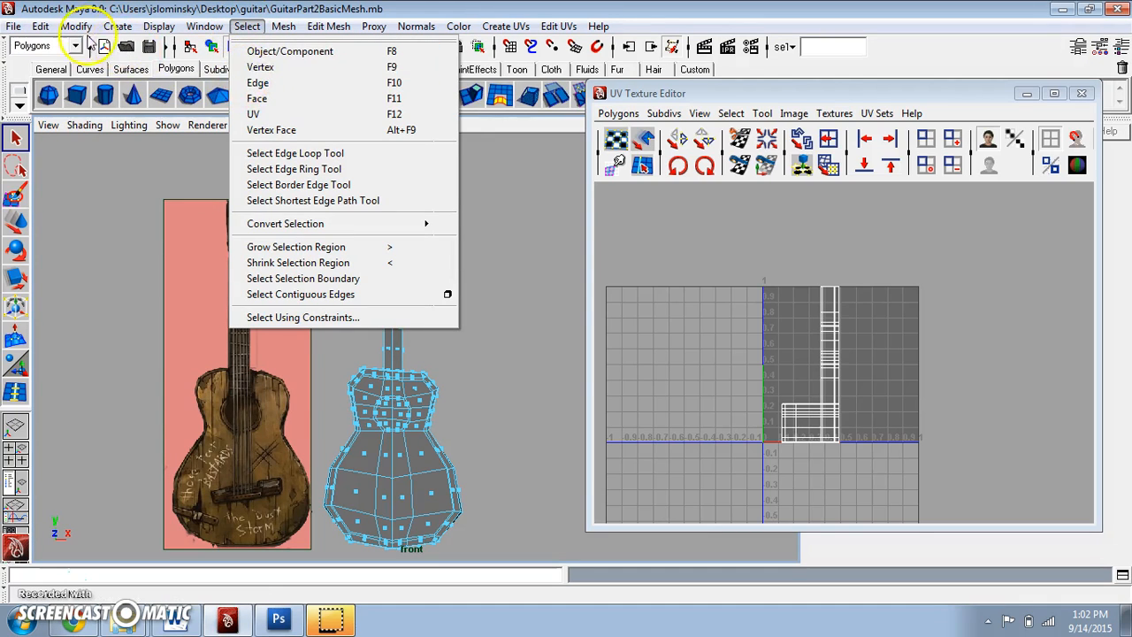
mouse_move(75, 36)
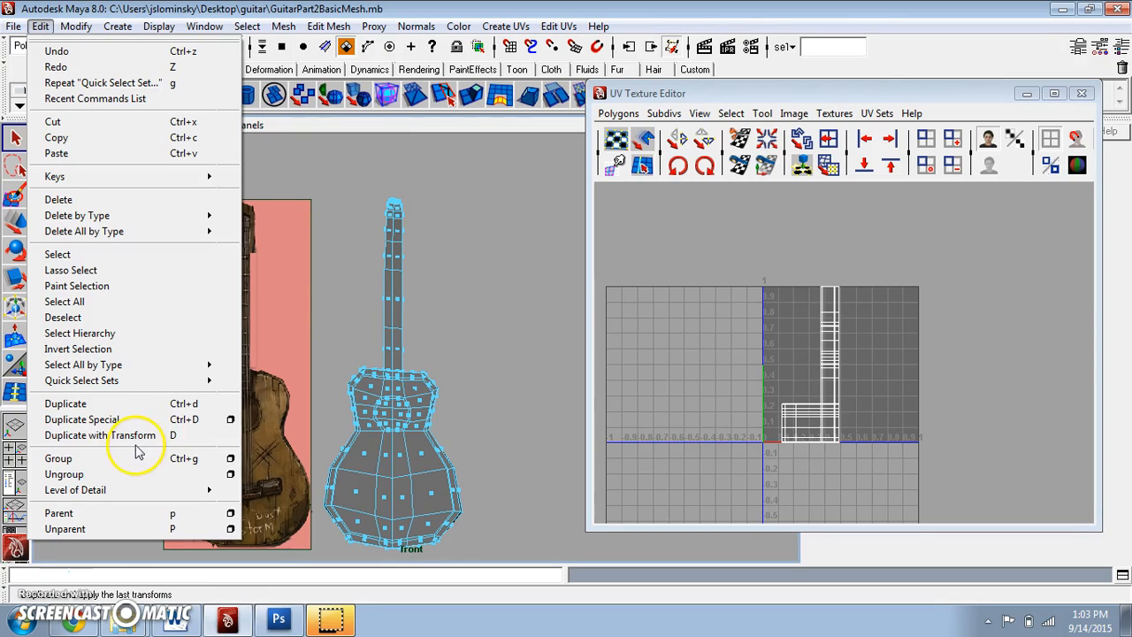
left_click(40, 26)
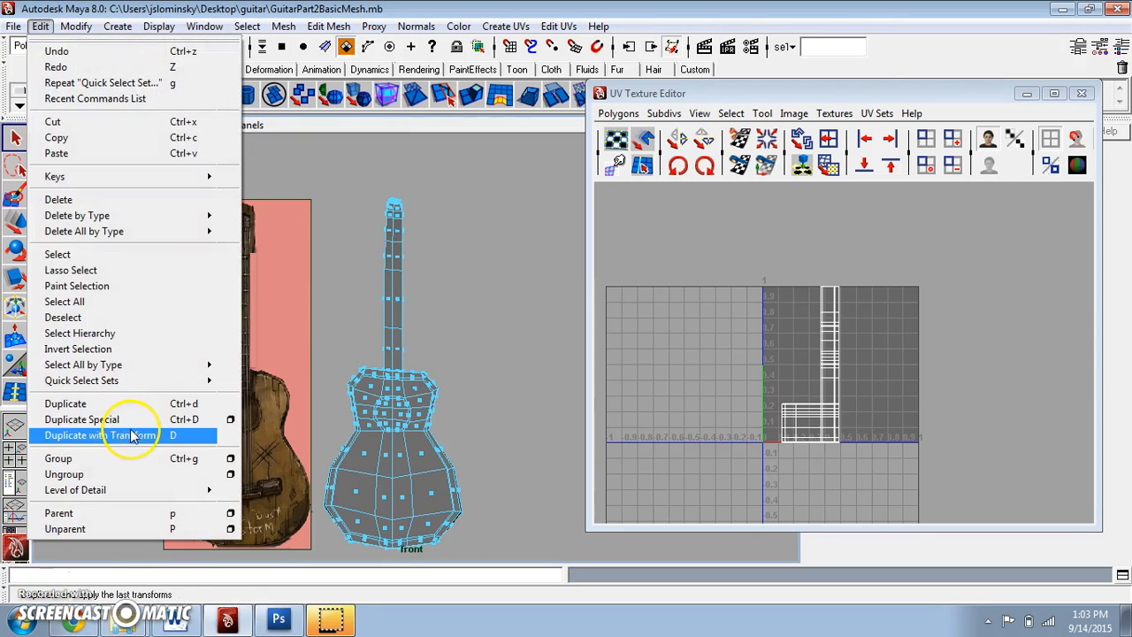
mouse_move(121, 380)
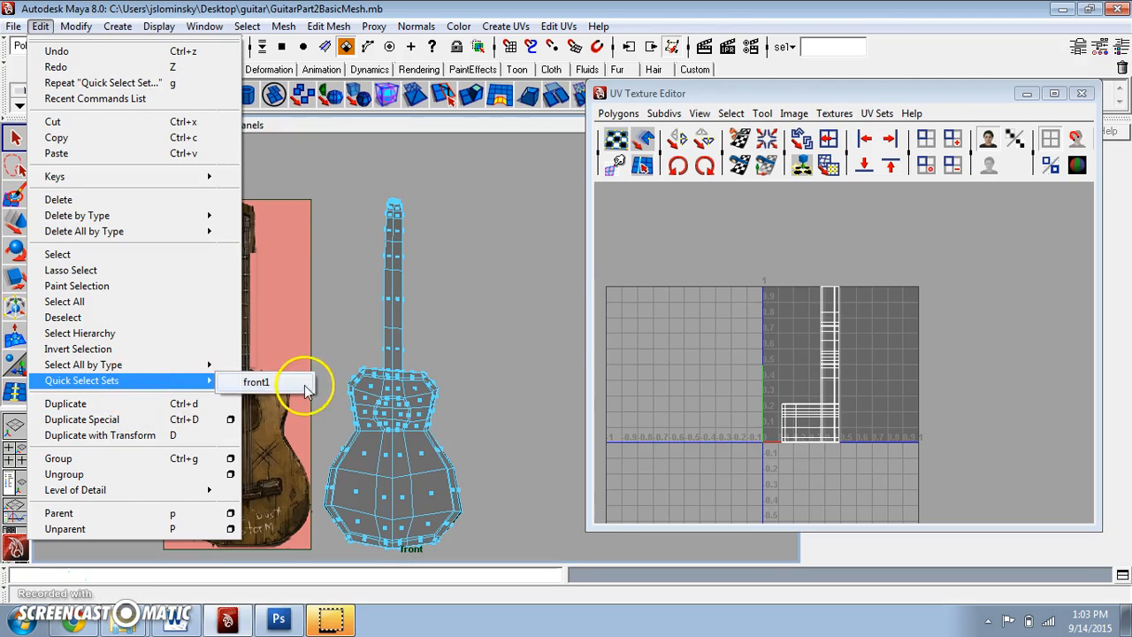
left_click(297, 385)
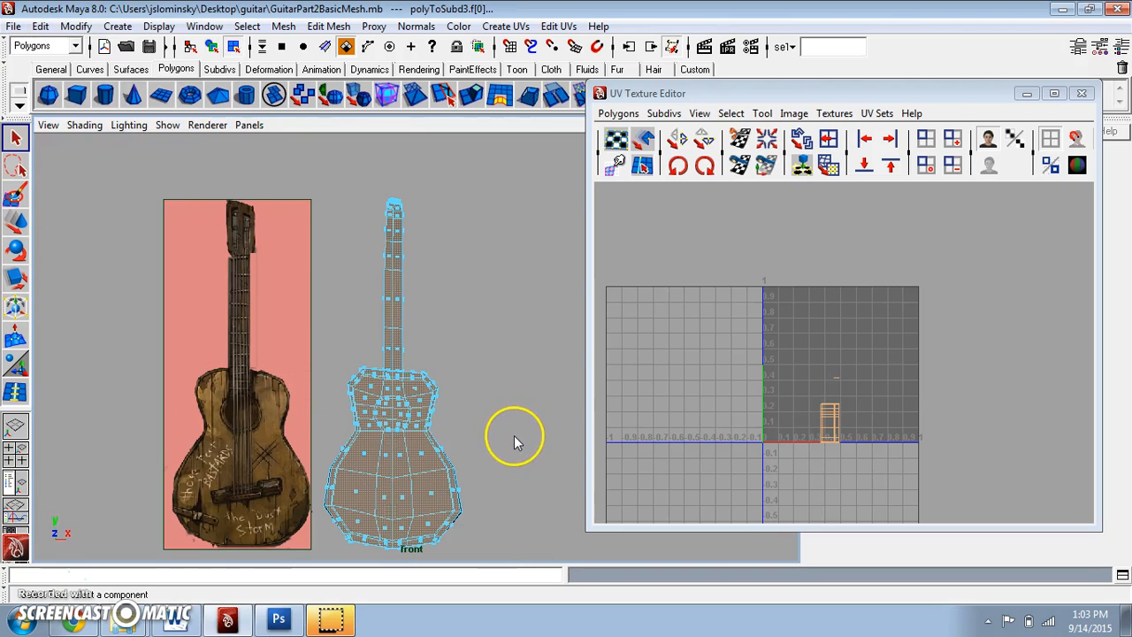
Toggle the face selection across the whole guitar from a side angle, swapping the front faces for the side and back faces.
scroll(514, 435, "up", 2)
scroll(514, 435, "down", 3)
key("space")
left_click_drag(513, 433, 304, 489)
scroll(496, 414, "down", 3)
scroll(334, 399, "down", 3)
left_click_drag(334, 399, 559, 370, "alt")
left_click_drag(484, 385, 442, 370, "alt")
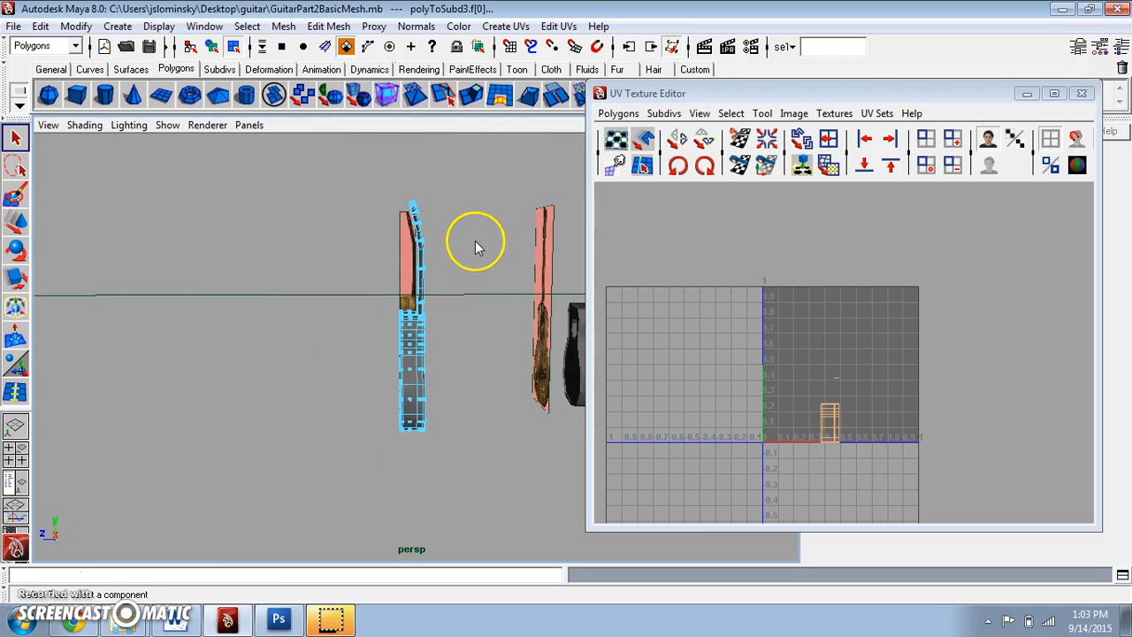
left_click_drag(483, 160, 342, 529)
mouse_move(410, 424)
left_mouse_down("alt")
mouse_move(409, 412)
mouse_move(518, 412)
mouse_move(298, 409)
mouse_move(404, 406)
left_mouse_up("alt")
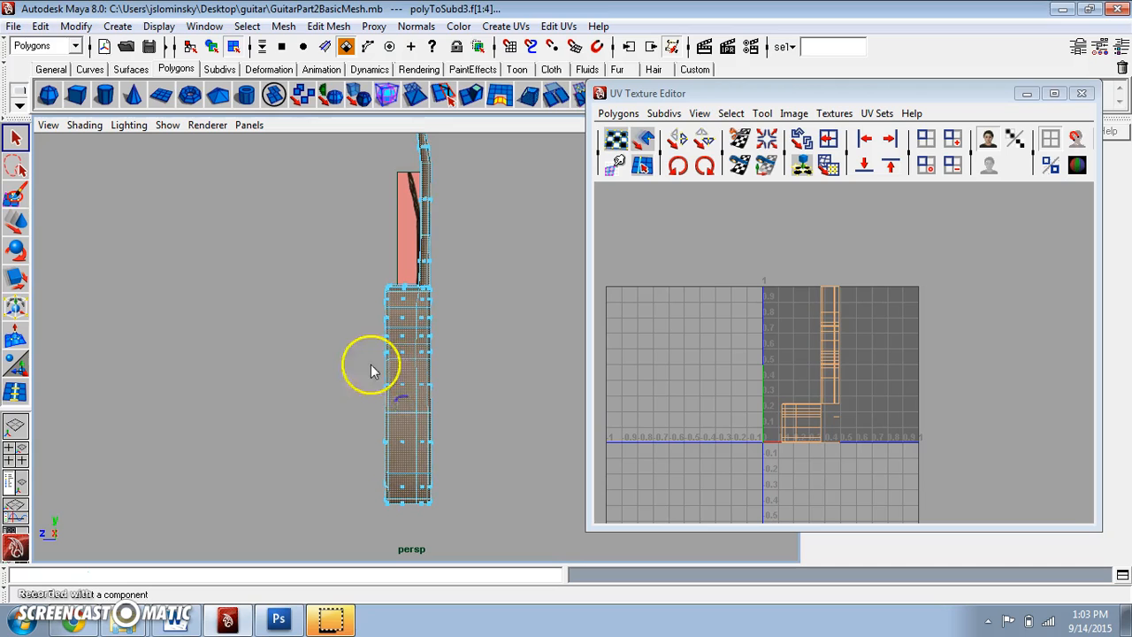
Deselect the large side faces of the guitar body in the side view.
key("space")
left_click_drag(349, 302, 373, 312)
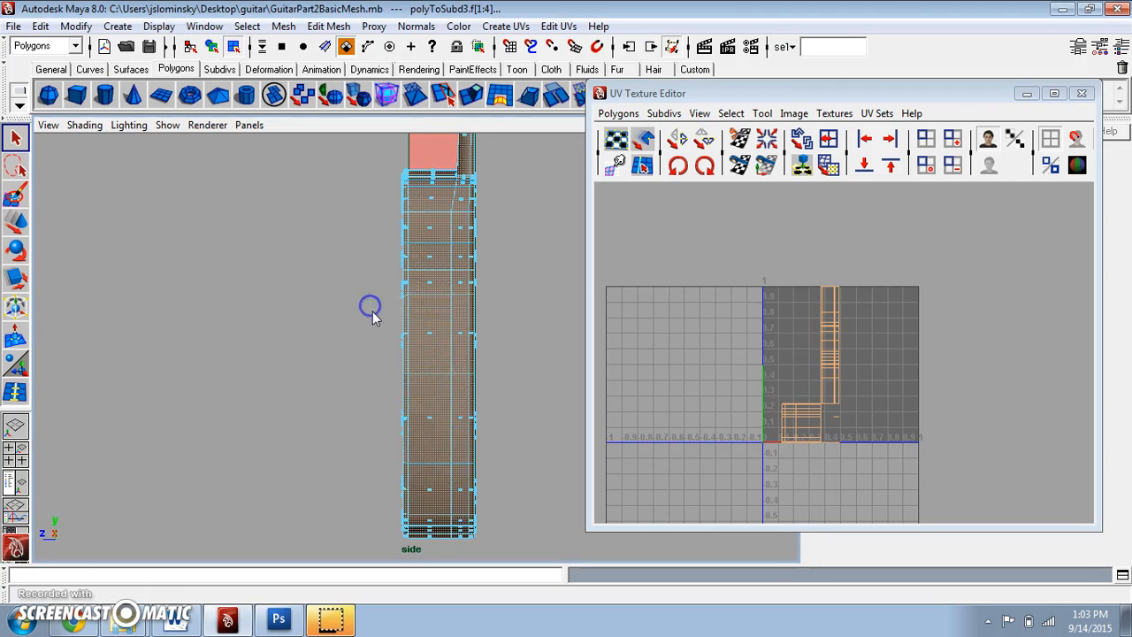
left_click_drag(349, 205, 366, 466)
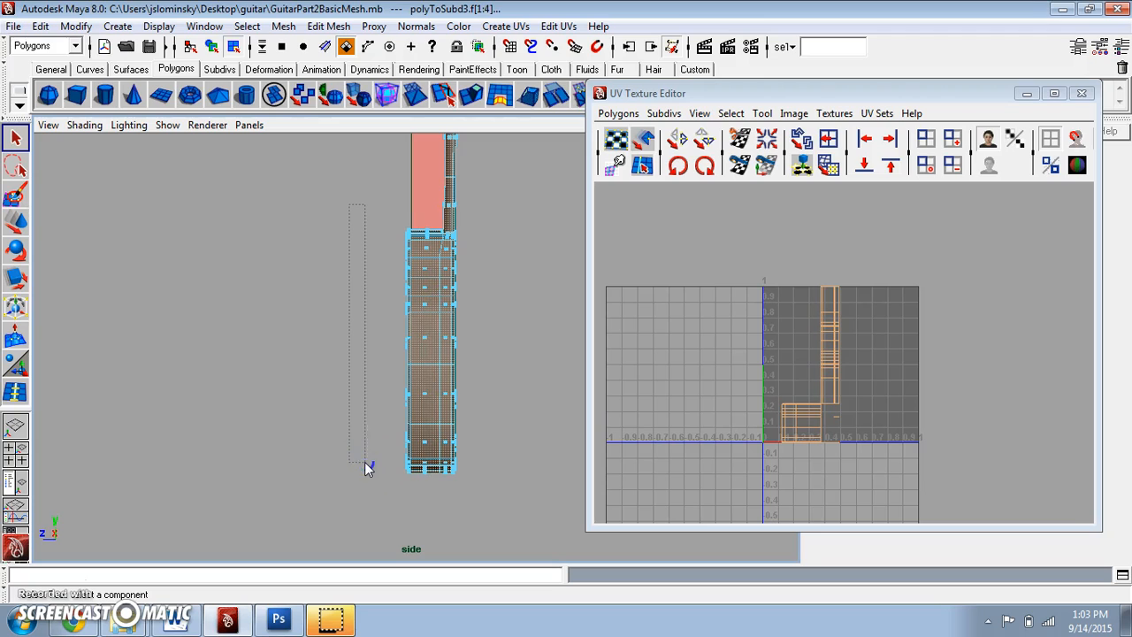
left_click_drag(444, 528, 447, 529)
Deselect the narrow strip of side faces along the front edge of the guitar body, down to its lower end.
scroll(537, 317, "up", 3)
key("space")
left_click_drag(537, 318, 537, 295)
scroll(530, 340, "down", 2)
left_click_drag(531, 340, 534, 369, "alt")
scroll(392, 342, "up", 3)
scroll(533, 369, "up", 4)
left_click_drag(461, 361, 483, 406, "alt")
key("space")
middle_click_drag(457, 323, 380, 368, "alt")
scroll(386, 367, "up", 4)
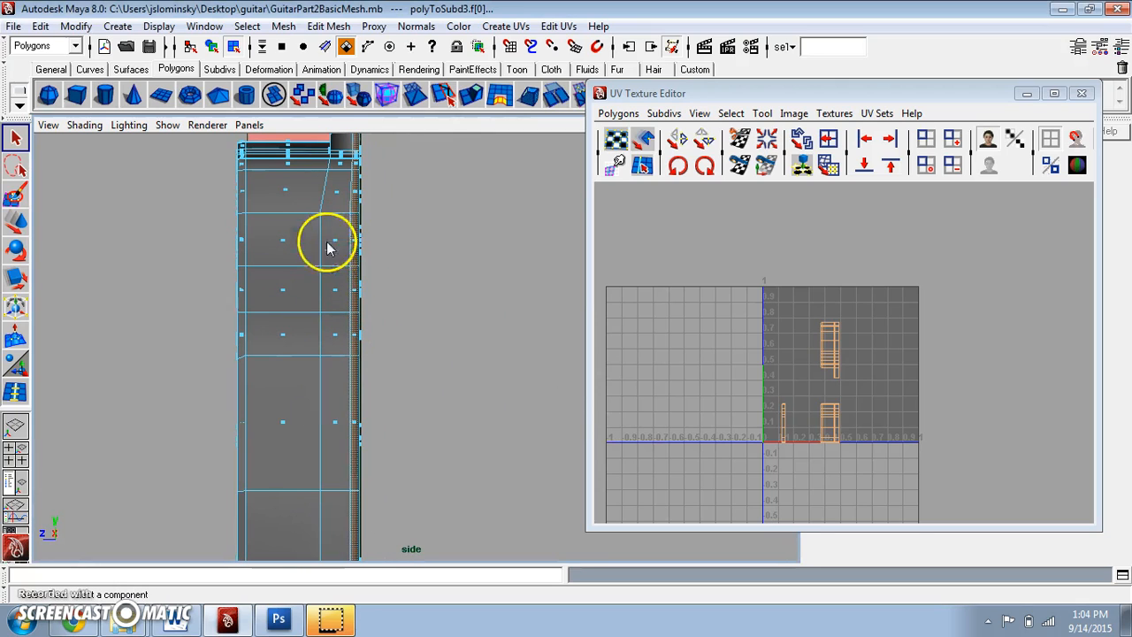
left_click_drag(334, 173, 336, 433)
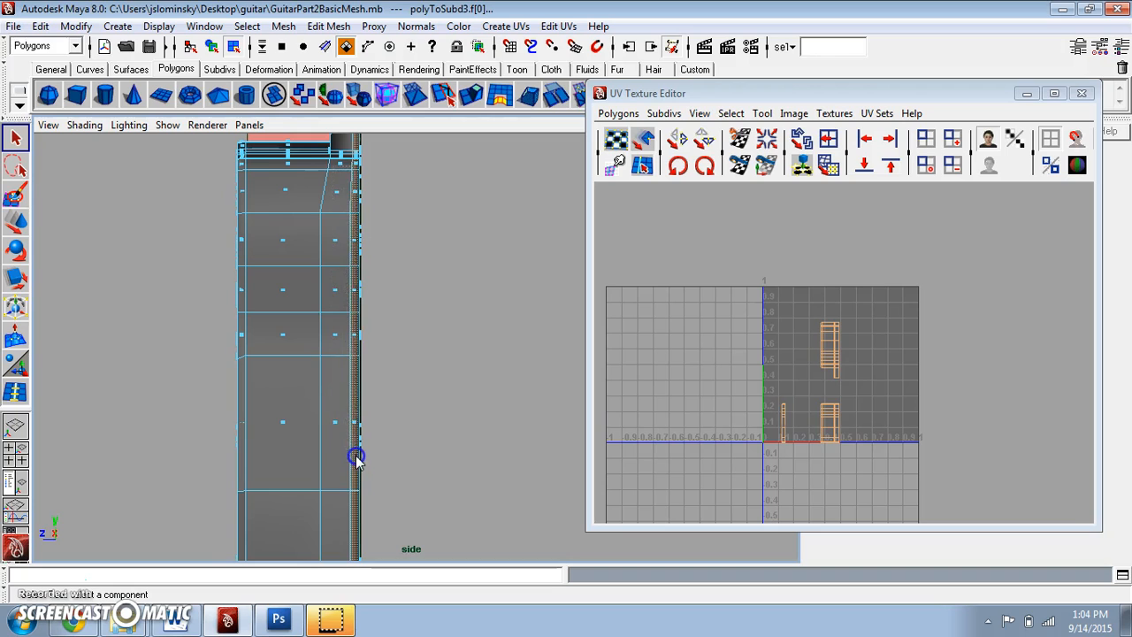
middle_click_drag(351, 455, 366, 157, "alt")
left_click_drag(332, 214, 375, 507)
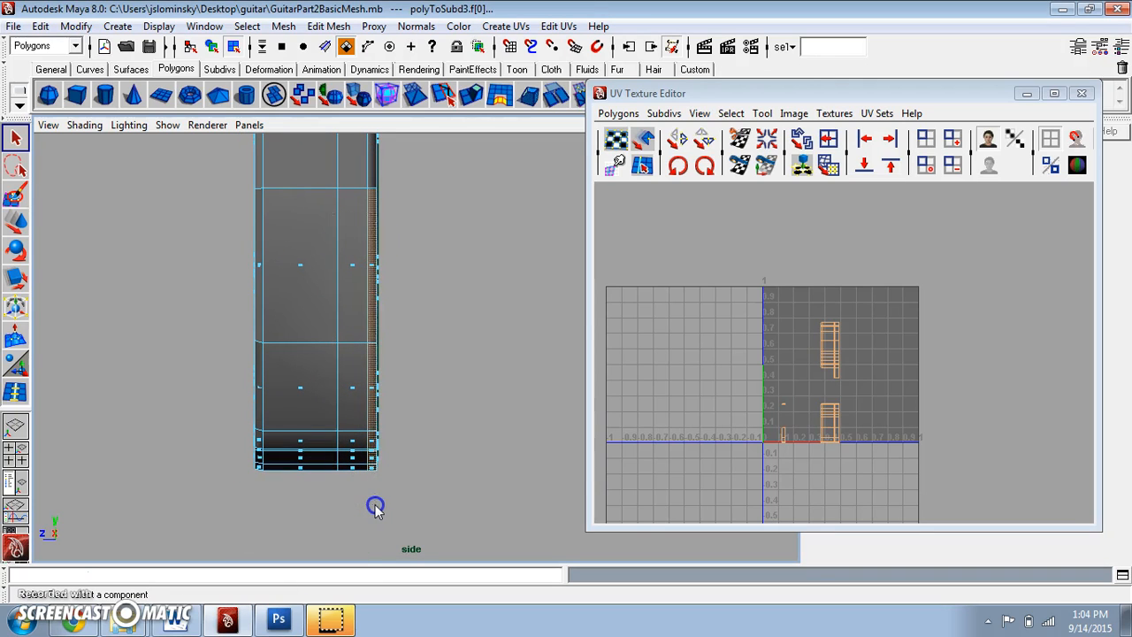
Examine the body and neck from several angles for side faces that are still selected.
key("space")
left_click_drag(420, 448, 360, 400)
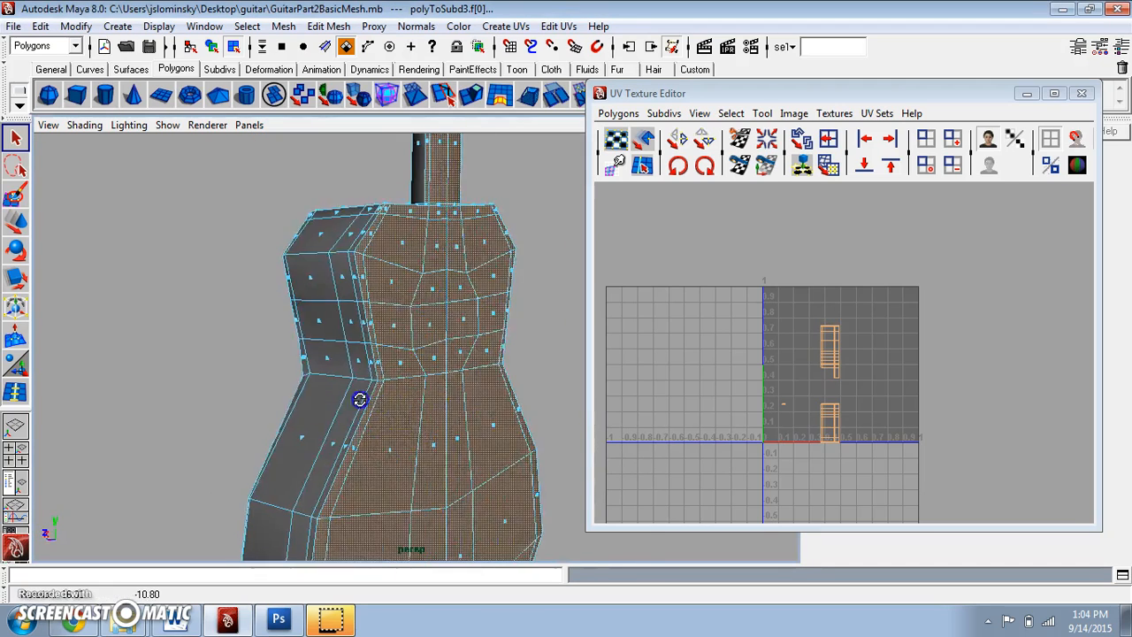
right_click_drag(360, 400, 342, 314, "alt")
left_click_drag(341, 314, 405, 357, "alt")
right_click_drag(404, 356, 405, 334, "alt")
middle_click_drag(418, 300, 381, 370, "alt")
left_click_drag(384, 381, 475, 361, "alt")
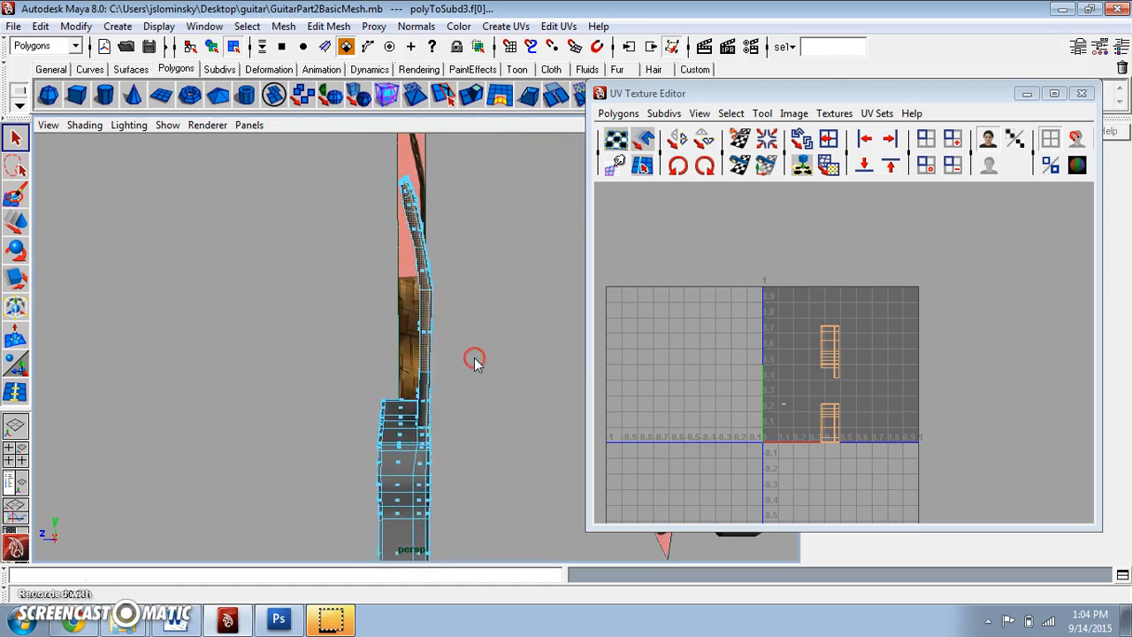
key("space")
left_click_drag(430, 321, 446, 321)
key("space")
left_click_drag(408, 256, 427, 527)
key("space")
left_click_drag(402, 380, 437, 383)
Deselect the large side faces along the middle and upper part of the neck in the side view.
left_click_drag(387, 332, 401, 536, "alt")
scroll(431, 233, "down", 3)
middle_click_drag(431, 233, 440, 416, "alt")
middle_click_drag(407, 174, 408, 299, "alt")
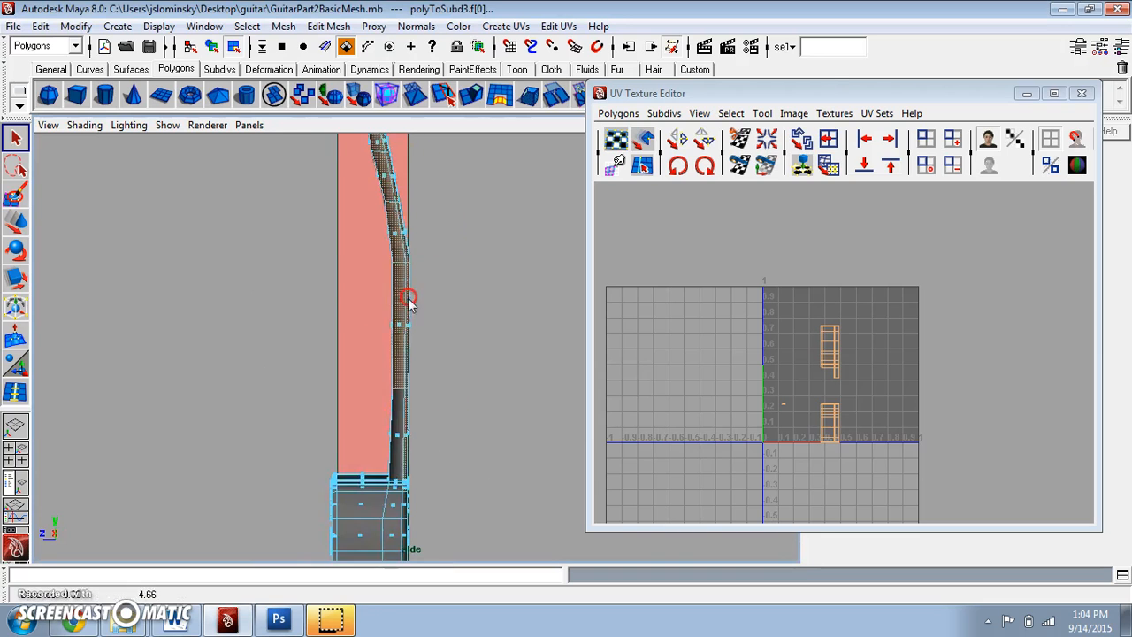
scroll(402, 301, "up", 3)
left_click_drag(352, 250, 396, 363)
scroll(376, 267, "down", 3)
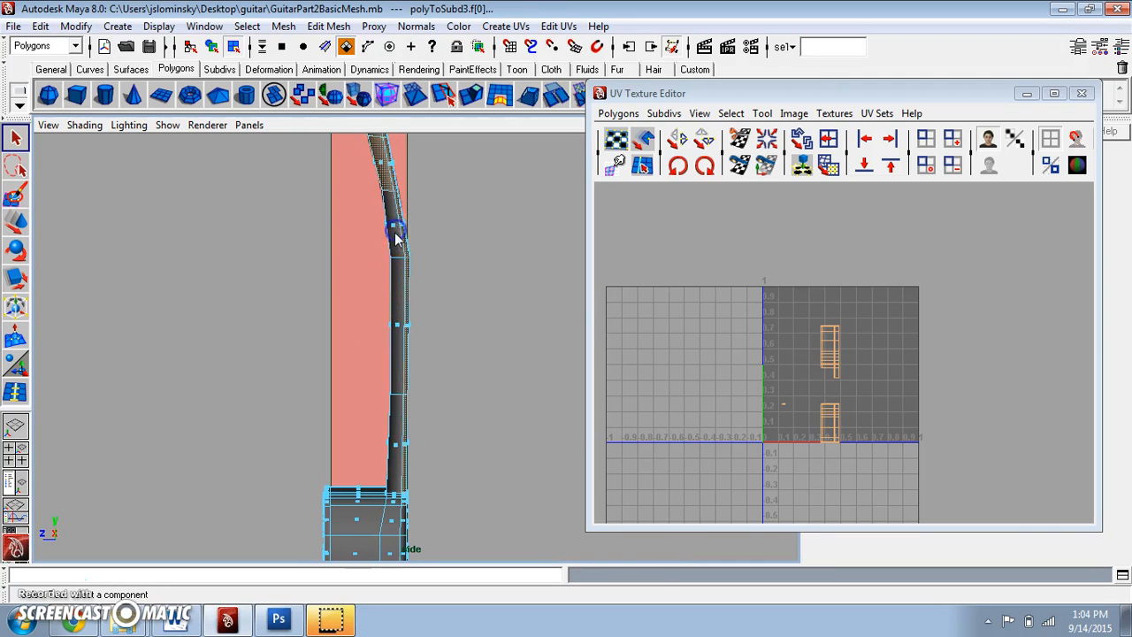
scroll(398, 237, "down", 1)
left_click_drag(363, 164, 386, 192)
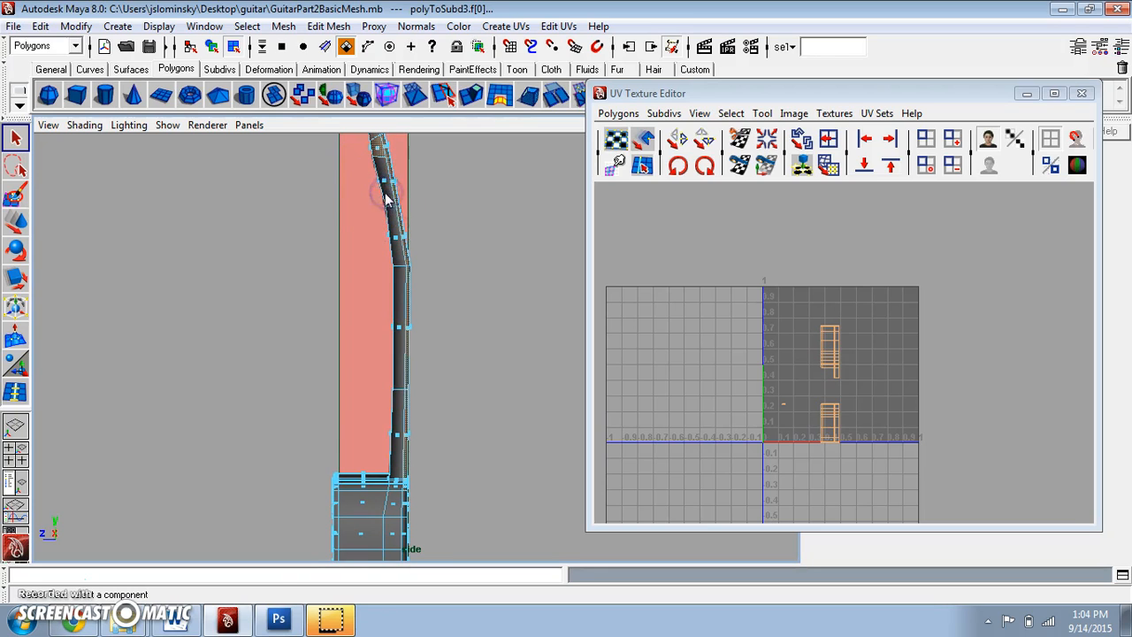
Deselect the remaining large side faces at the tapered end of the neck.
middle_click_drag(386, 199, 413, 329, "alt")
scroll(412, 329, "up", 6)
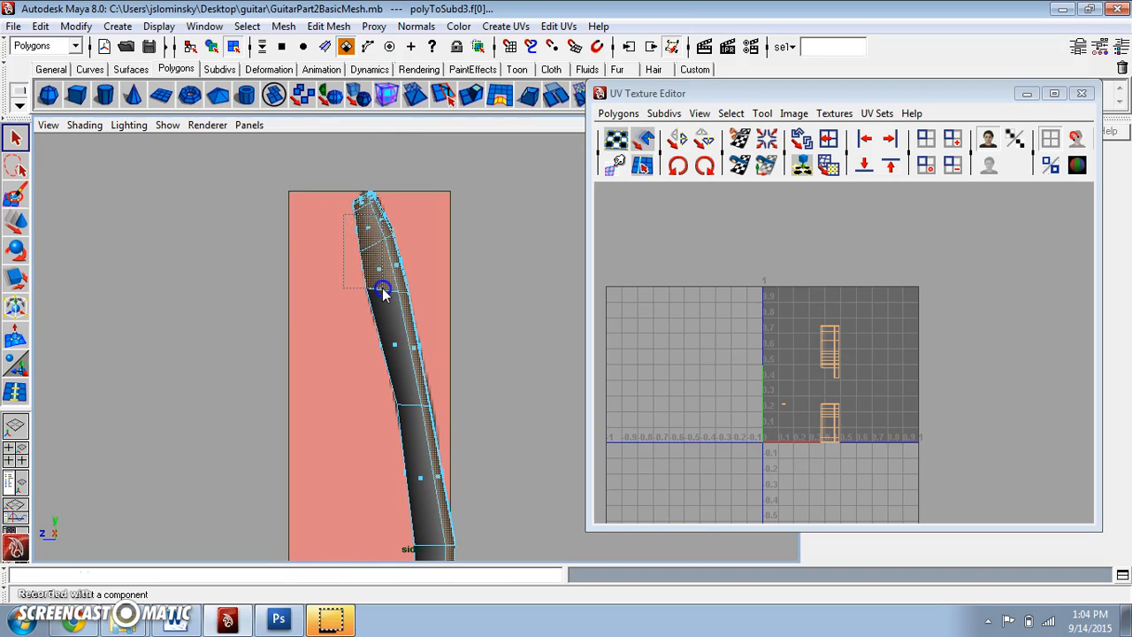
left_click_drag(383, 294, 378, 295, "shift")
left_click(347, 192)
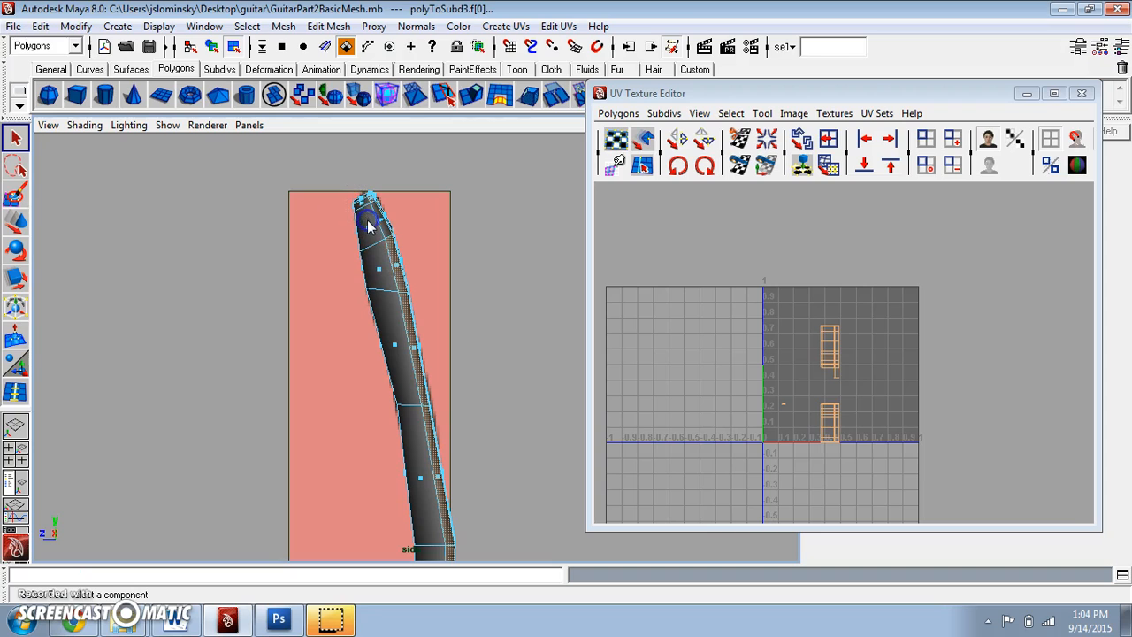
Deselect the narrow side faces along the front edge of the neck, from the tapered end to the body joint.
left_click(394, 266)
left_click(411, 345)
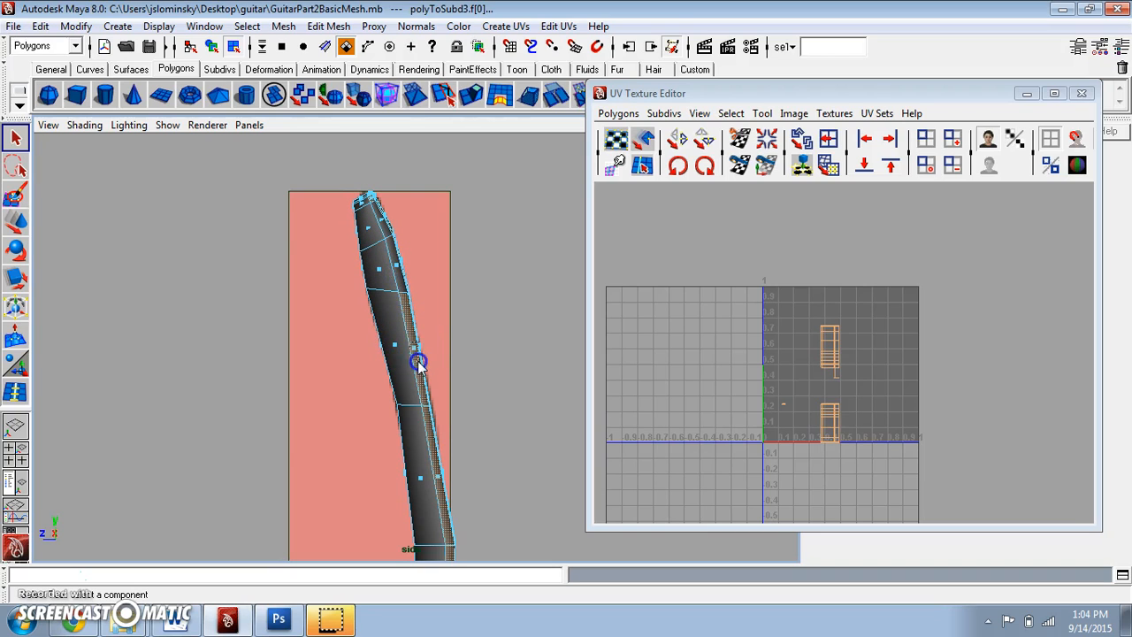
middle_click_drag(420, 367, 435, 283, "alt")
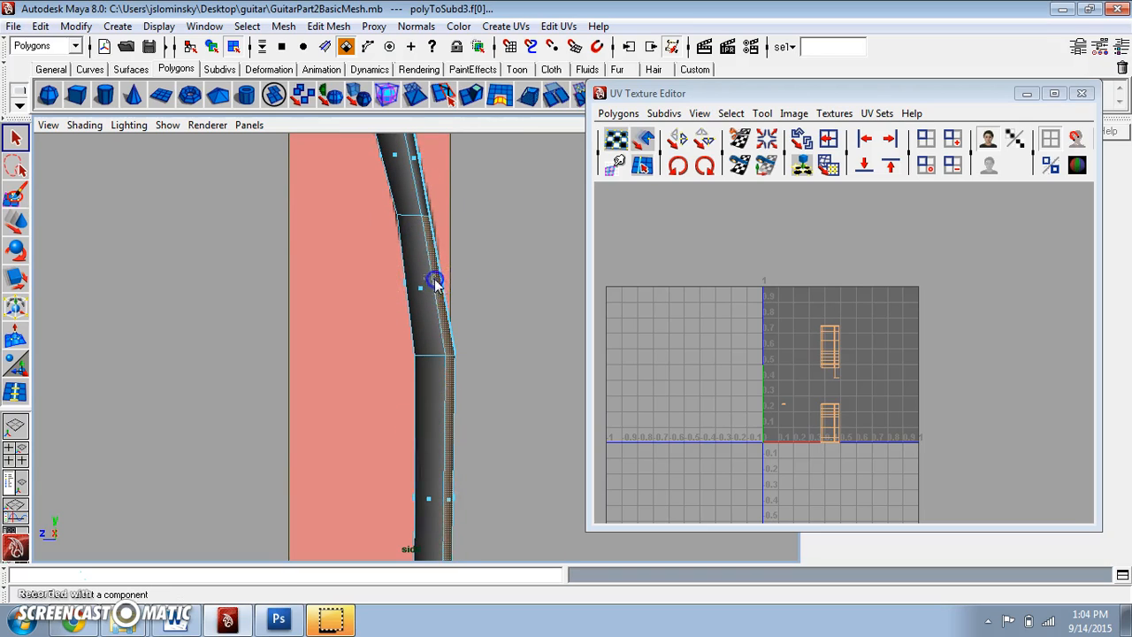
middle_click_drag(510, 380, 505, 196, "alt")
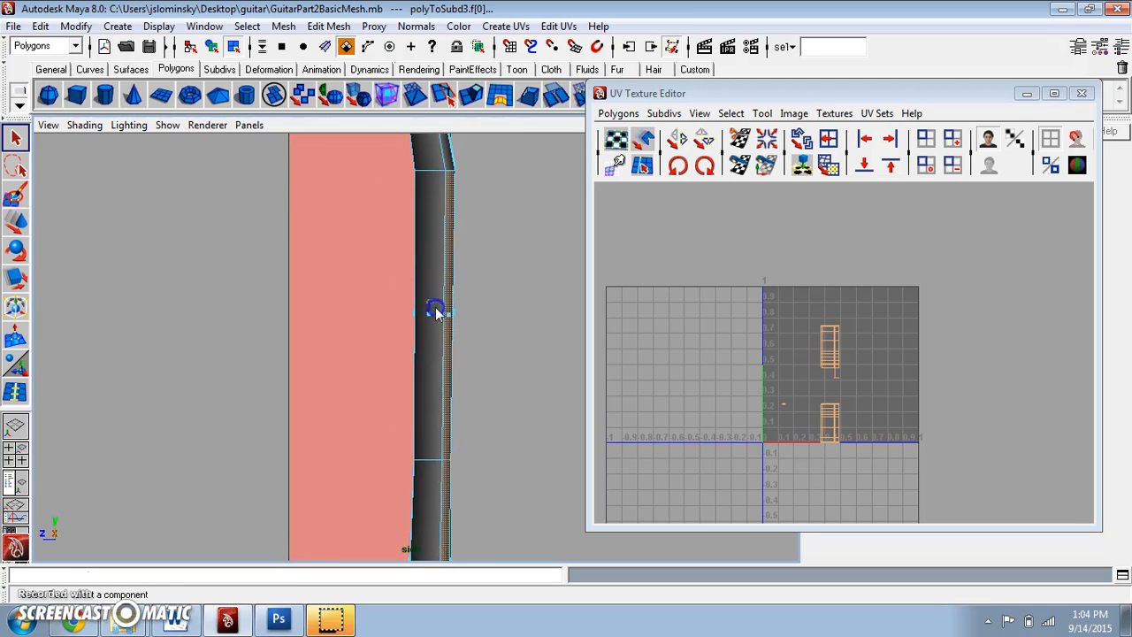
left_click_drag(448, 327, 449, 328)
middle_click_drag(505, 379, 506, 151, "alt")
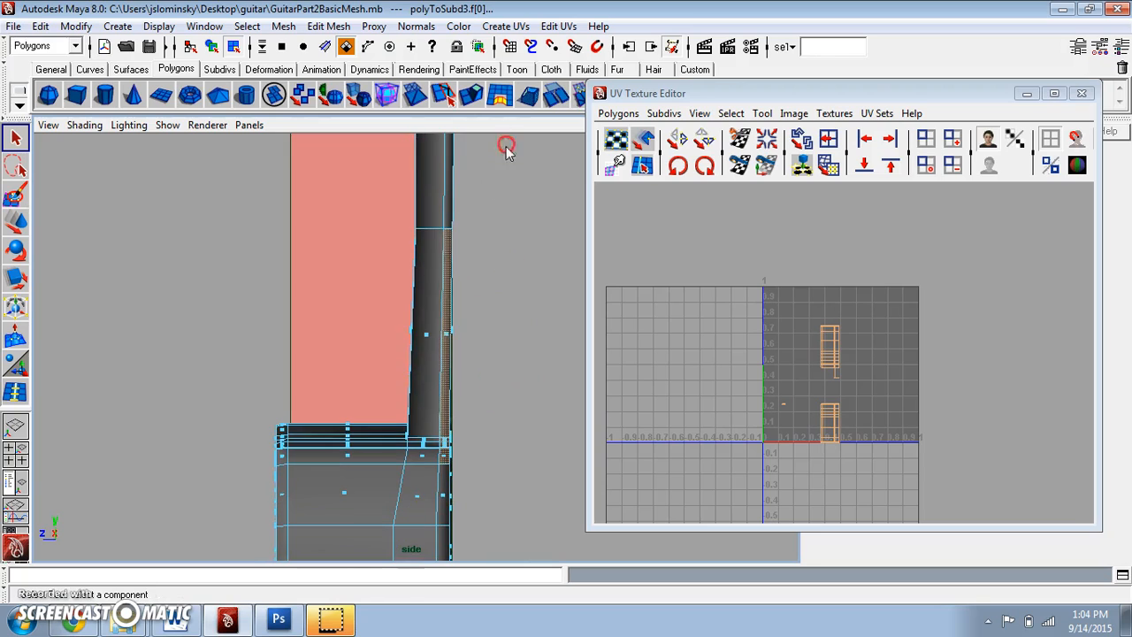
left_click_drag(450, 344, 450, 345)
scroll(503, 363, "down", 2)
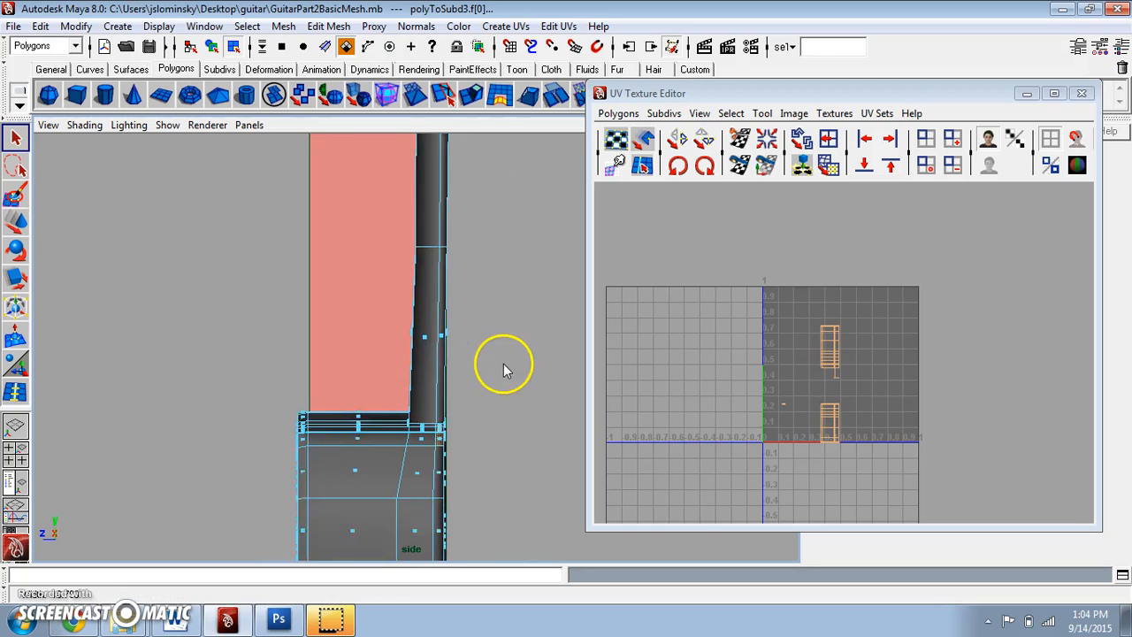
left_click_drag(419, 395, 437, 436)
key("space")
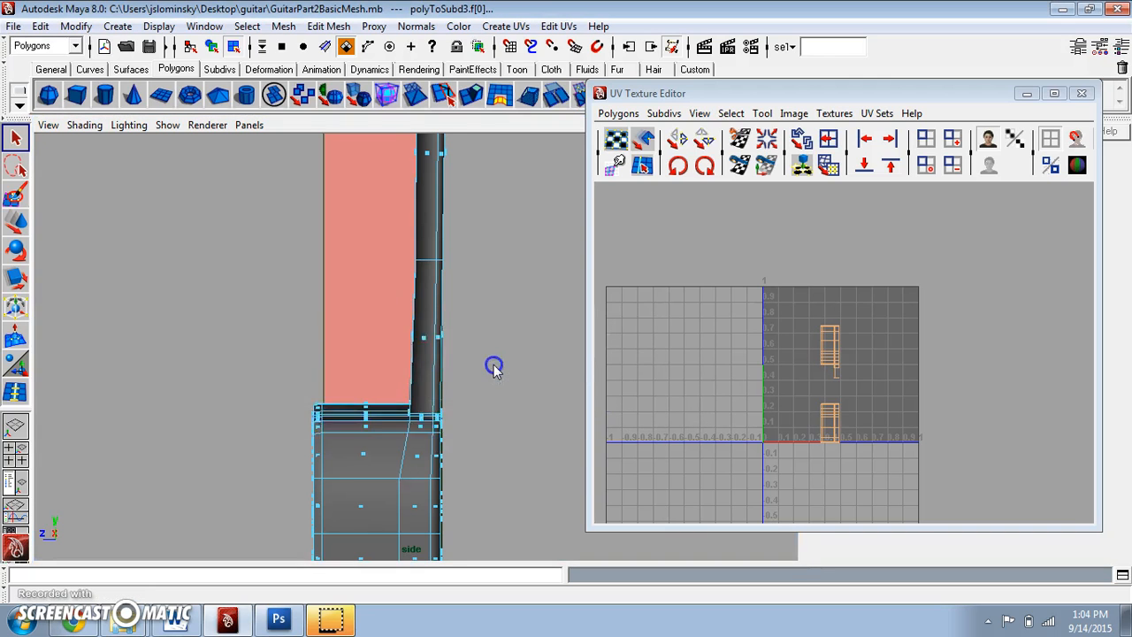
Save the selected front faces of the guitar as a quick select set with a name beginning frontCo.
left_click_drag(488, 382, 405, 380, "alt")
middle_click_drag(405, 381, 405, 308, "alt")
left_click_drag(405, 309, 460, 321, "alt")
left_click(239, 237)
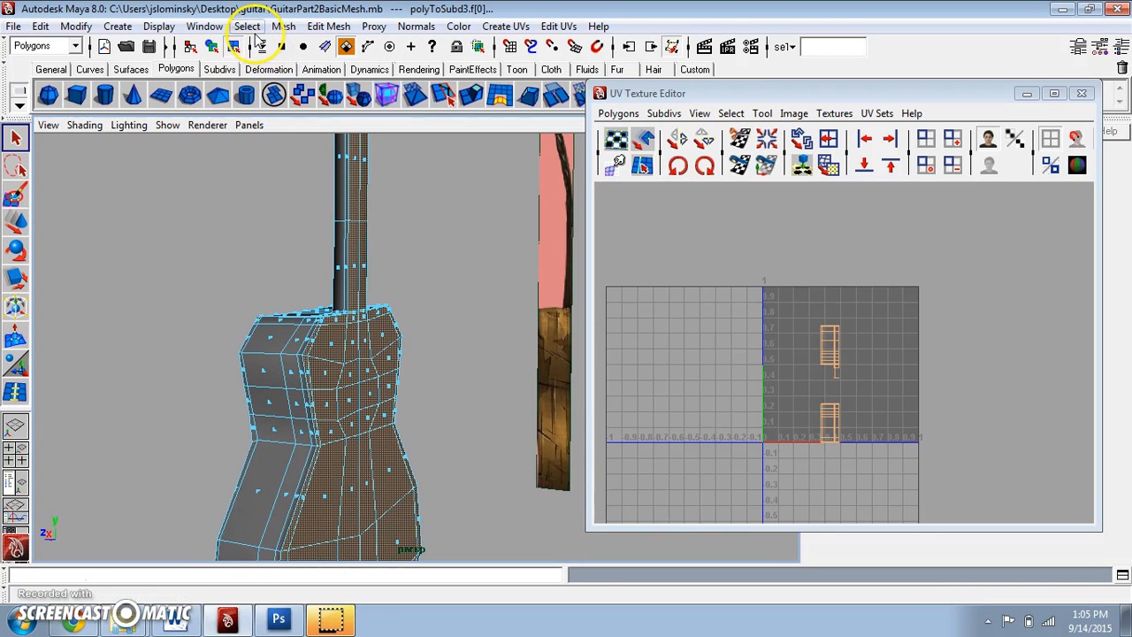
left_click(117, 26)
mouse_move(256, 357)
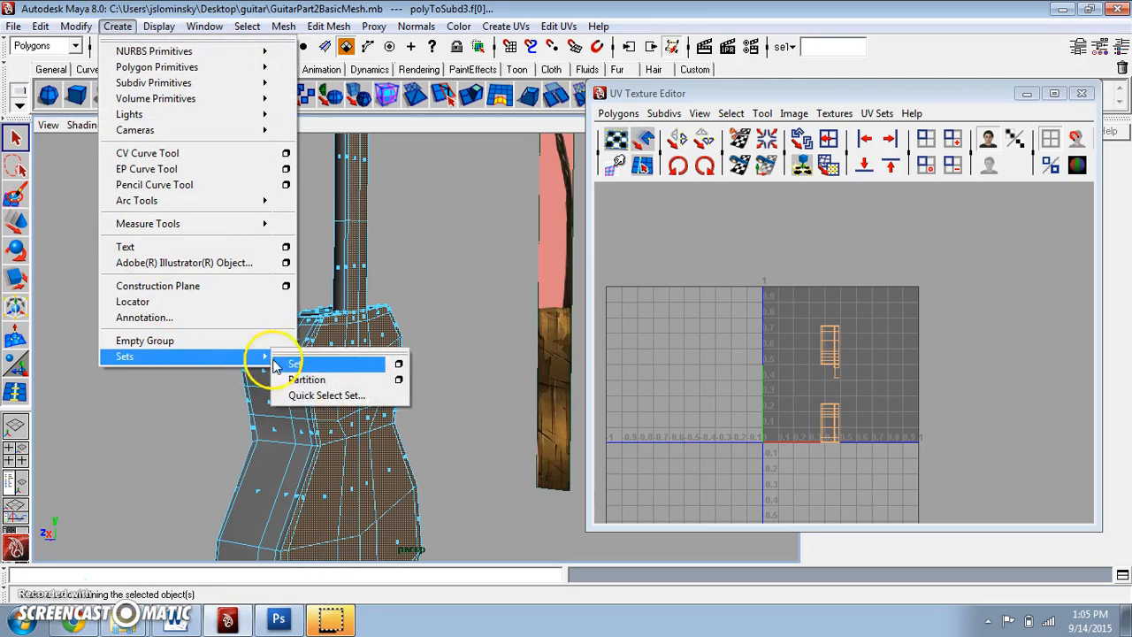
left_click(336, 396)
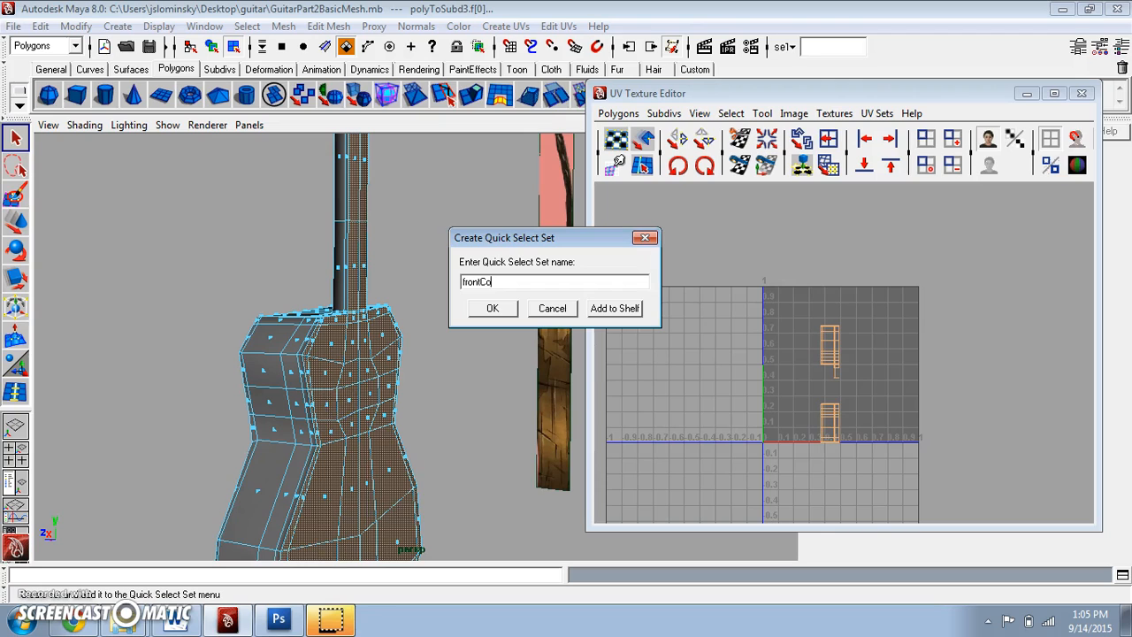
key("Return")
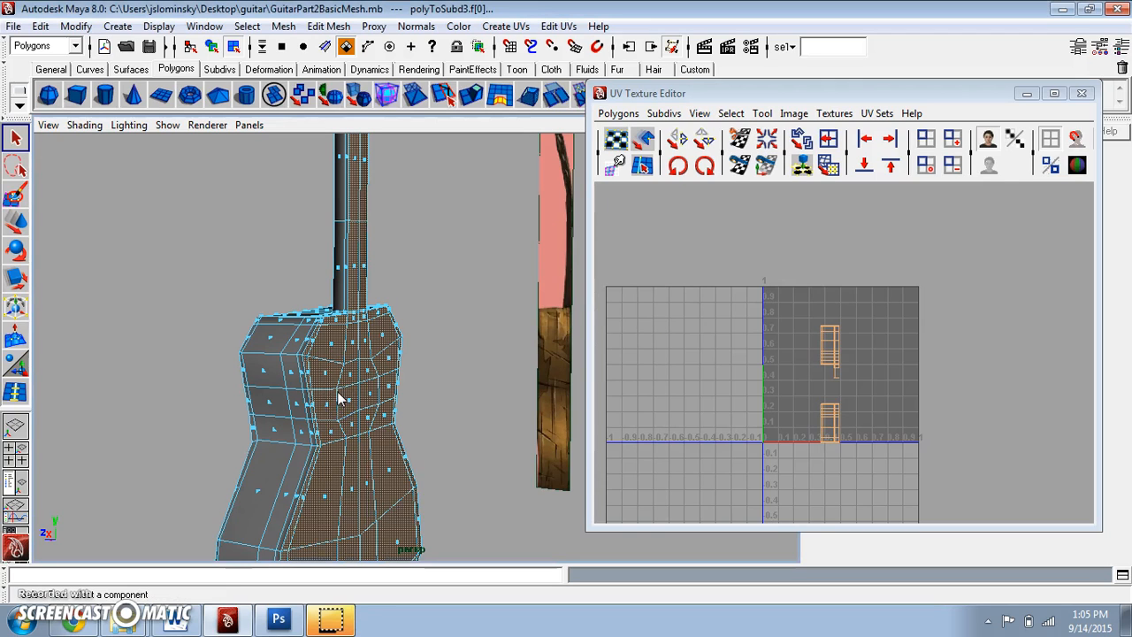
Recall the newly saved quick select set of front faces and inspect its selection on the body.
left_click(76, 27)
mouse_move(50, 34)
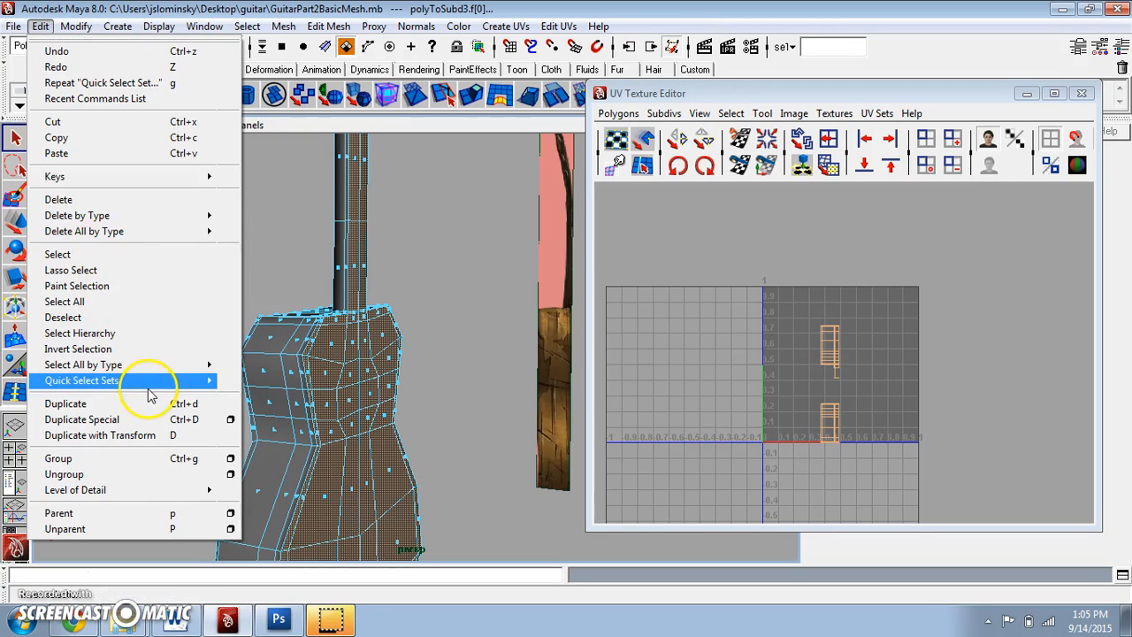
mouse_move(147, 382)
left_click(298, 400)
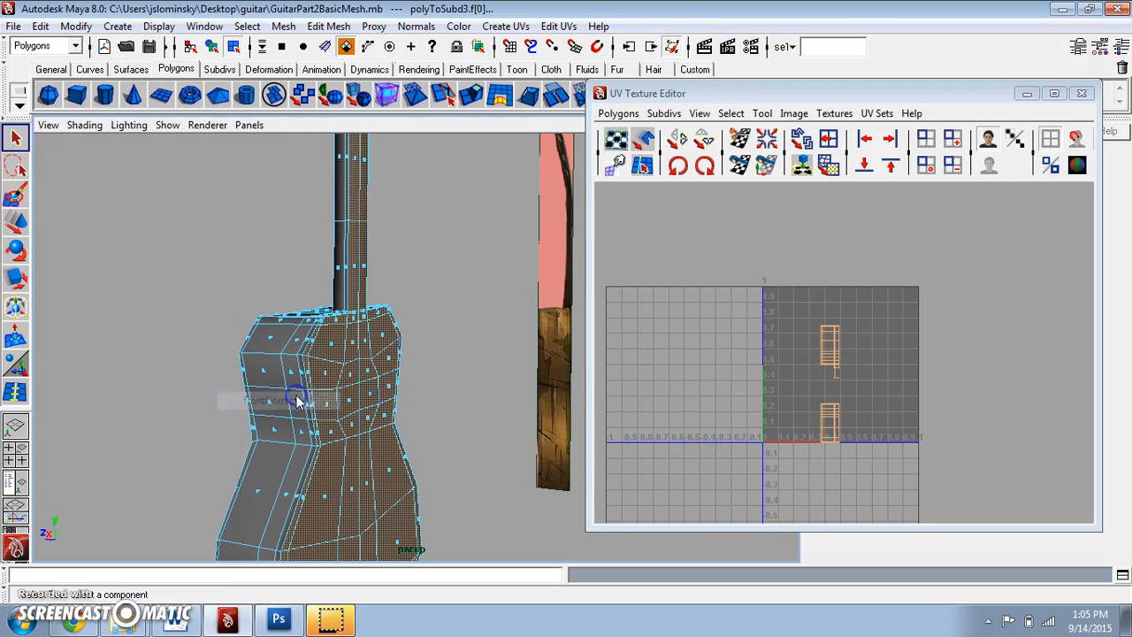
left_click_drag(476, 298, 469, 369, "alt")
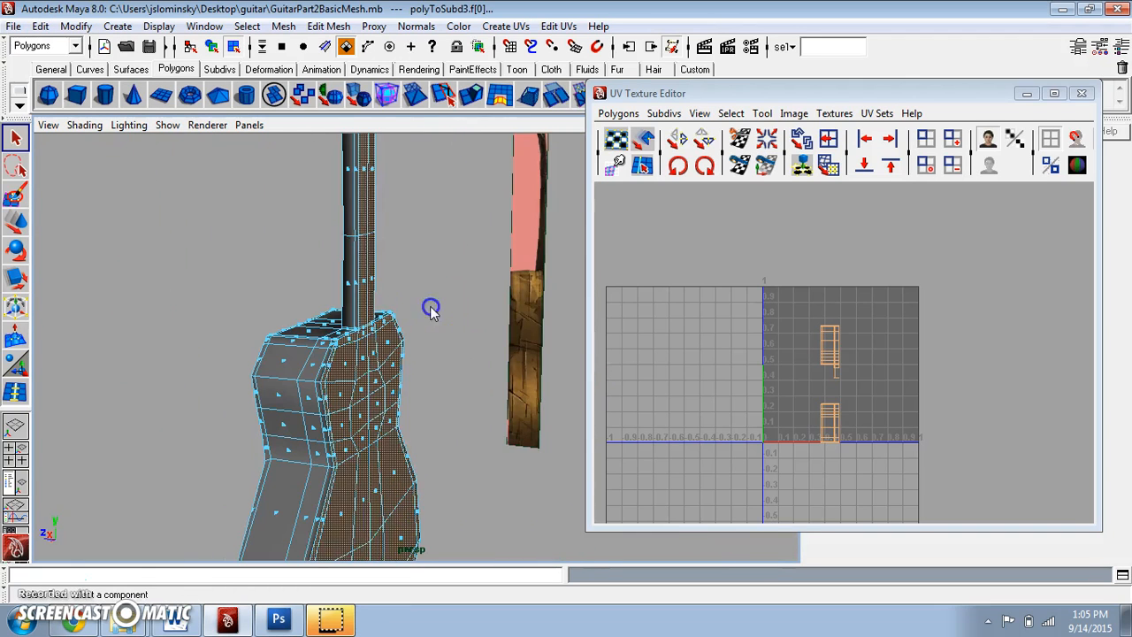
left_click(431, 307)
left_click_drag(333, 351, 346, 379, "alt")
key("ctrl+z")
Deselect the faces on the back of the guitar body, keeping its front faces selected, and check the back of the model.
key("space")
left_click_drag(439, 378, 333, 283)
scroll(447, 377, "down", 3)
left_click_drag(379, 467, 473, 451, "alt")
scroll(473, 452, "up", 4)
middle_click_drag(494, 414, 442, 442, "alt")
scroll(455, 386, "up", 3)
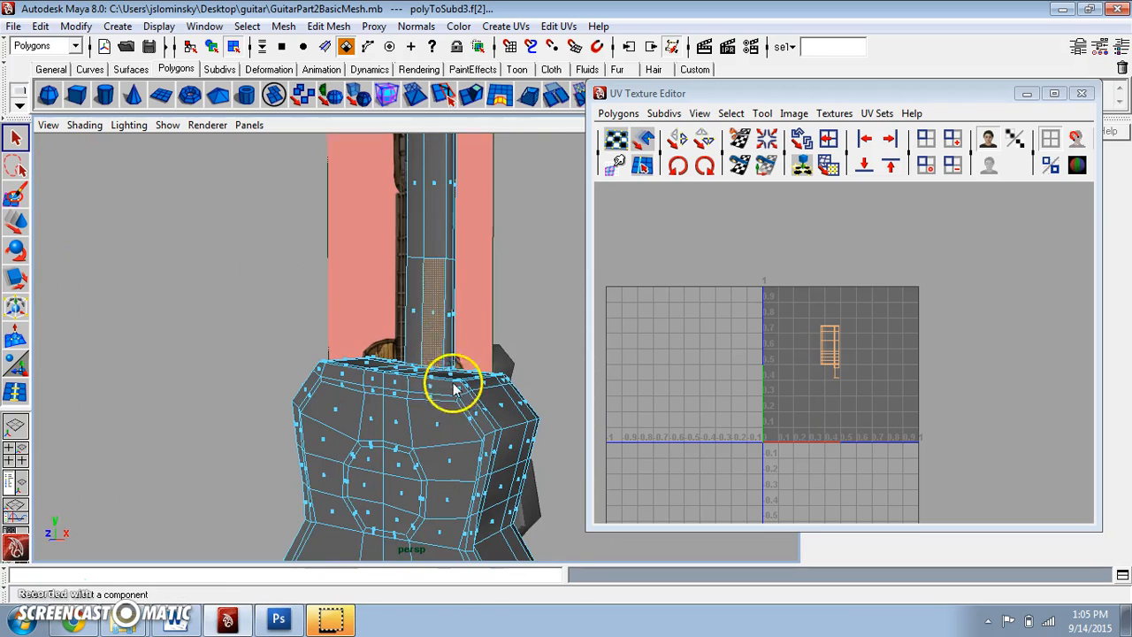
left_click_drag(434, 316, 322, 367, "alt")
Save the corrected front face selection as another quick select set with a name beginning FrontCorrectF.
left_click(117, 26)
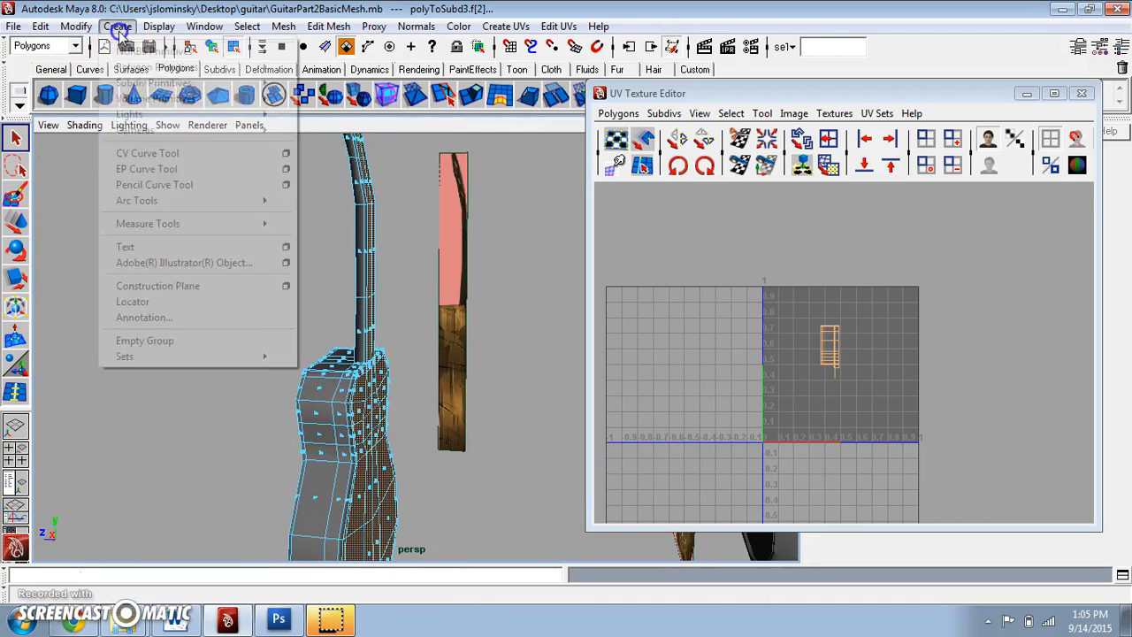
mouse_move(236, 361)
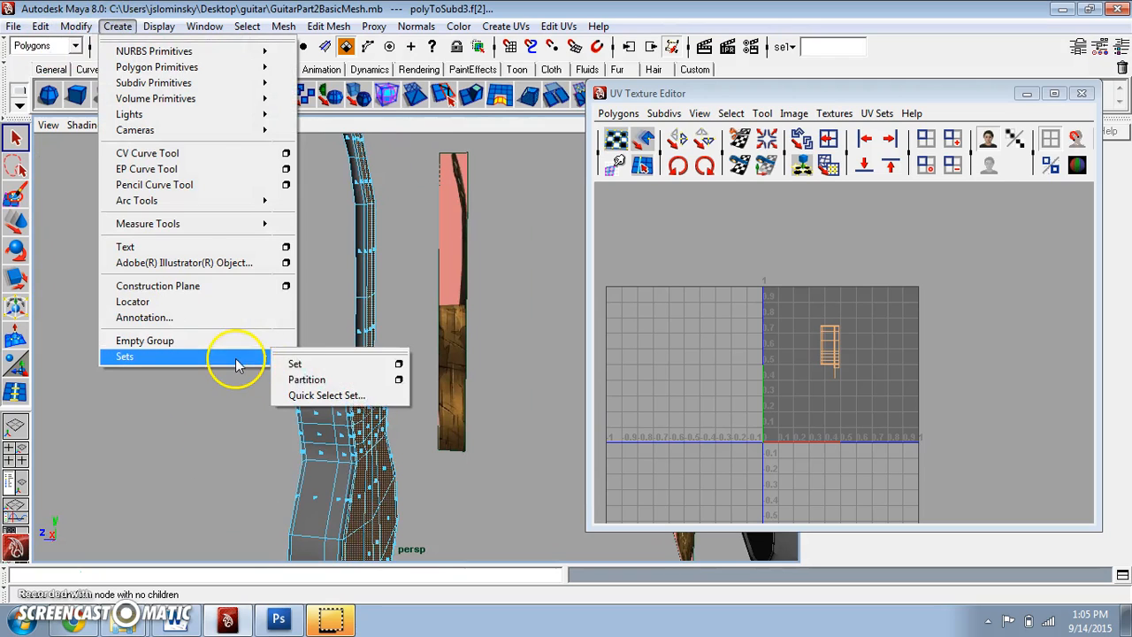
left_click(380, 396)
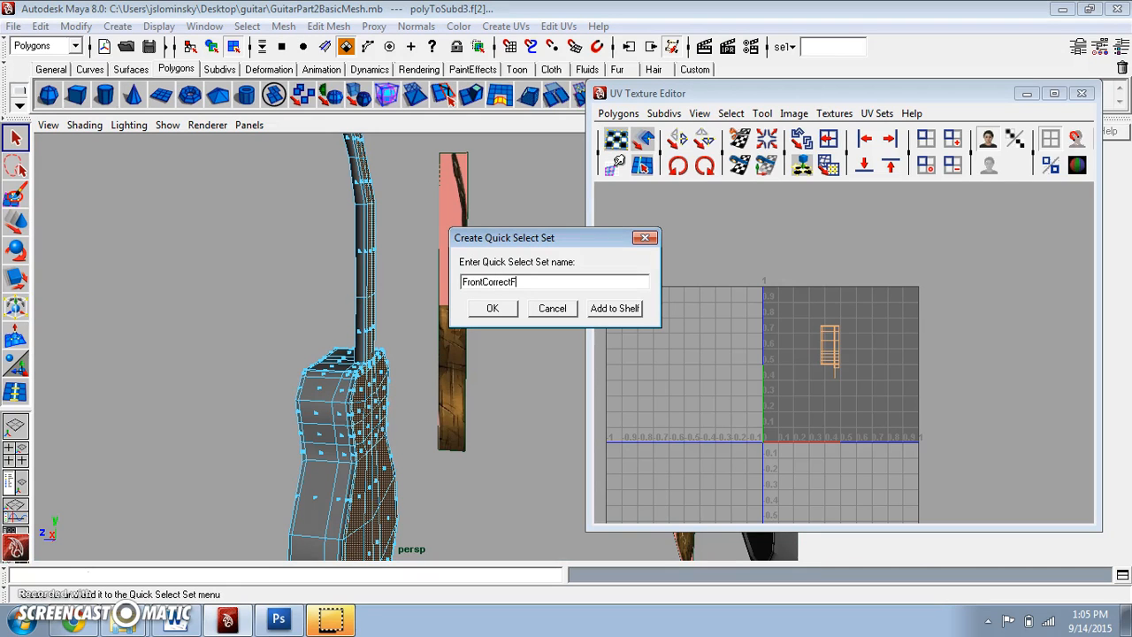
key("Return")
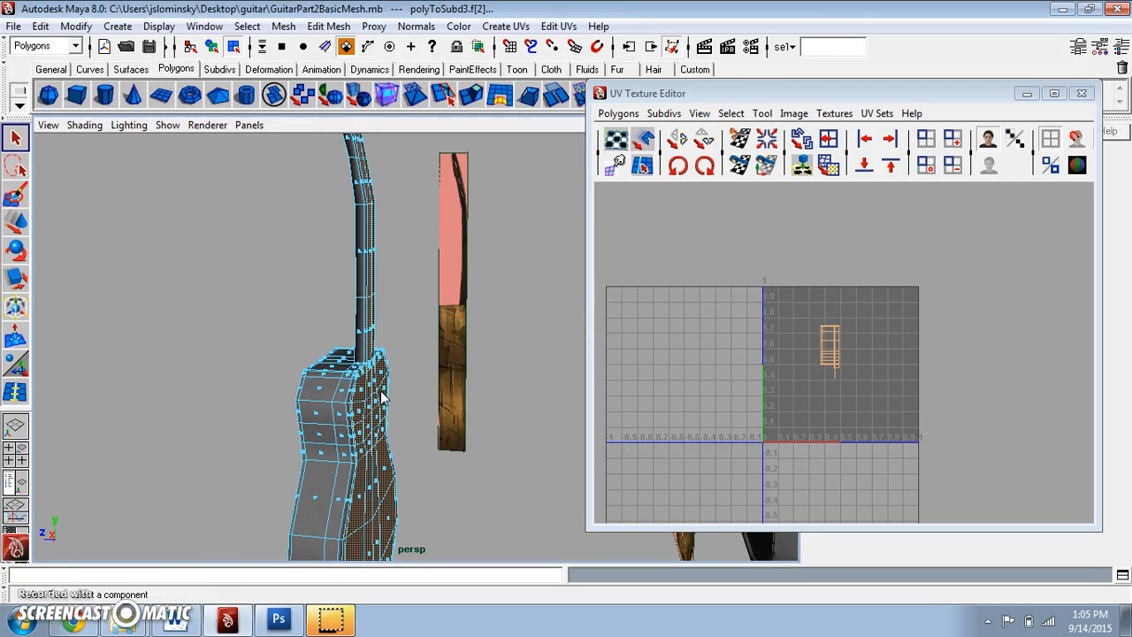